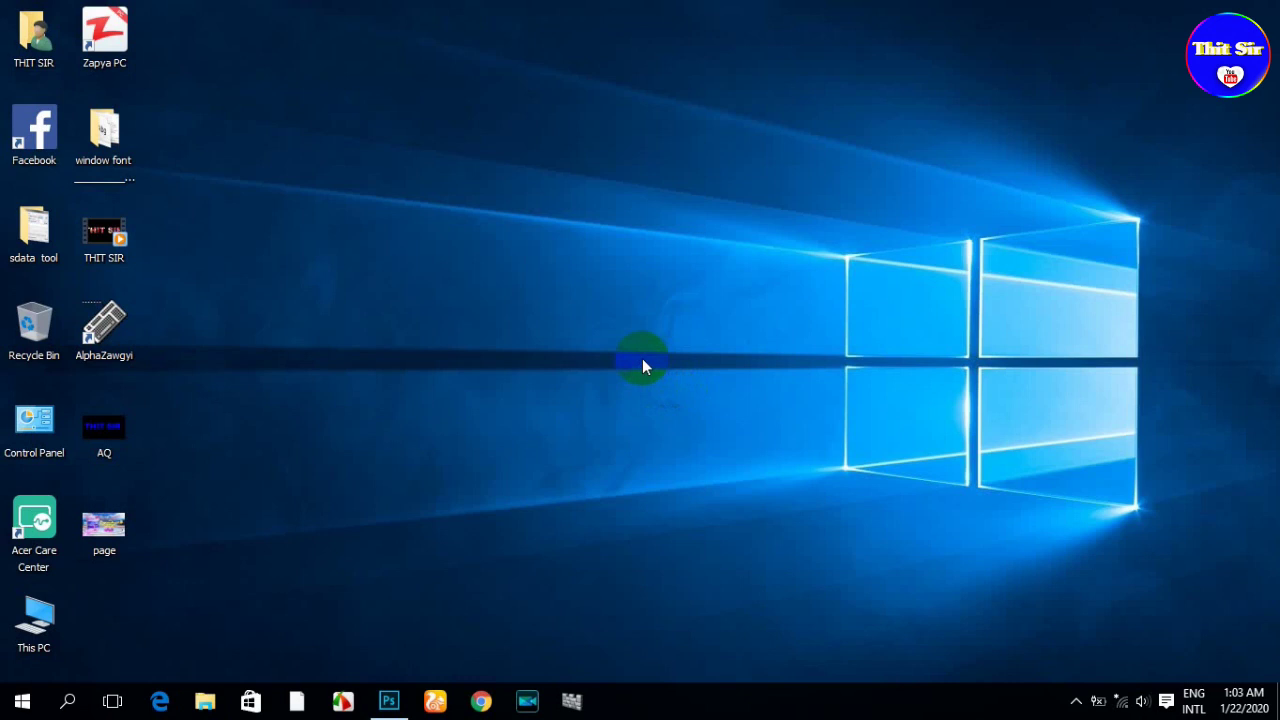
Set up a new document: 16 × 9 inches, landscape, 300 ppi, RGB 8-bit.
{"action": "left_click", "coordinate": [383, 695]}
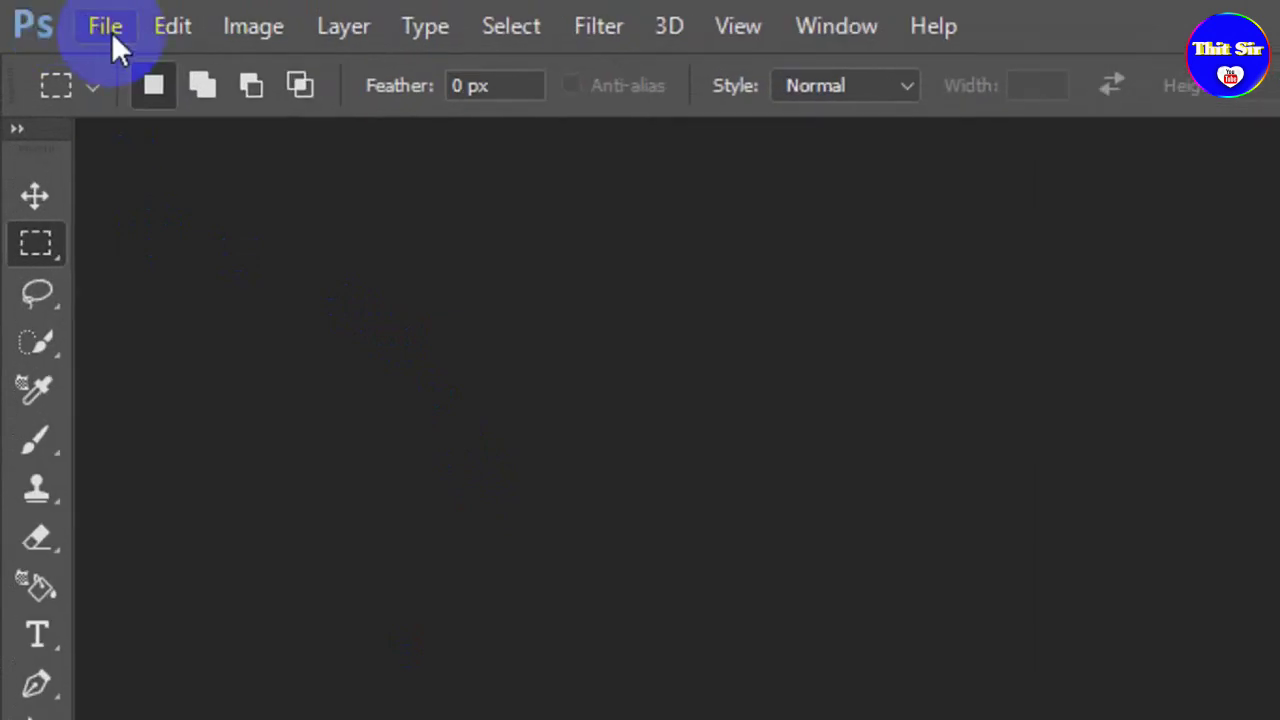
{"action": "left_click", "coordinate": [111, 32]}
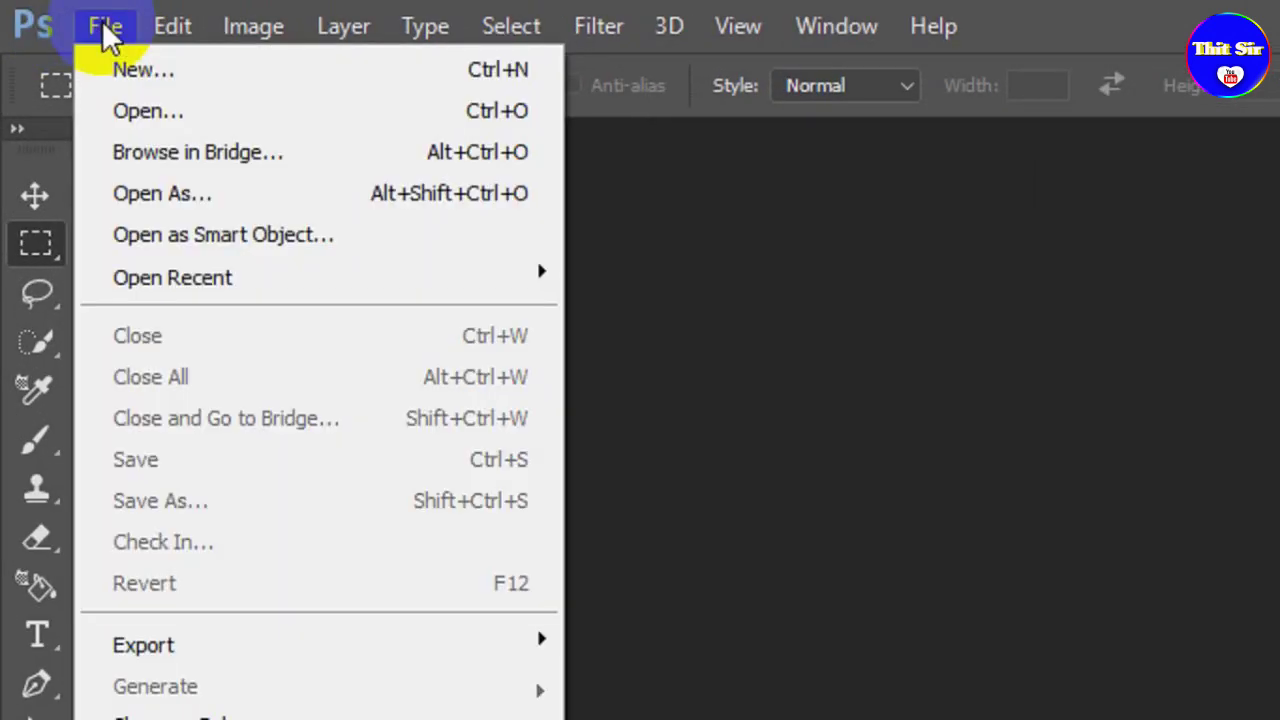
{"action": "left_click", "coordinate": [199, 70]}
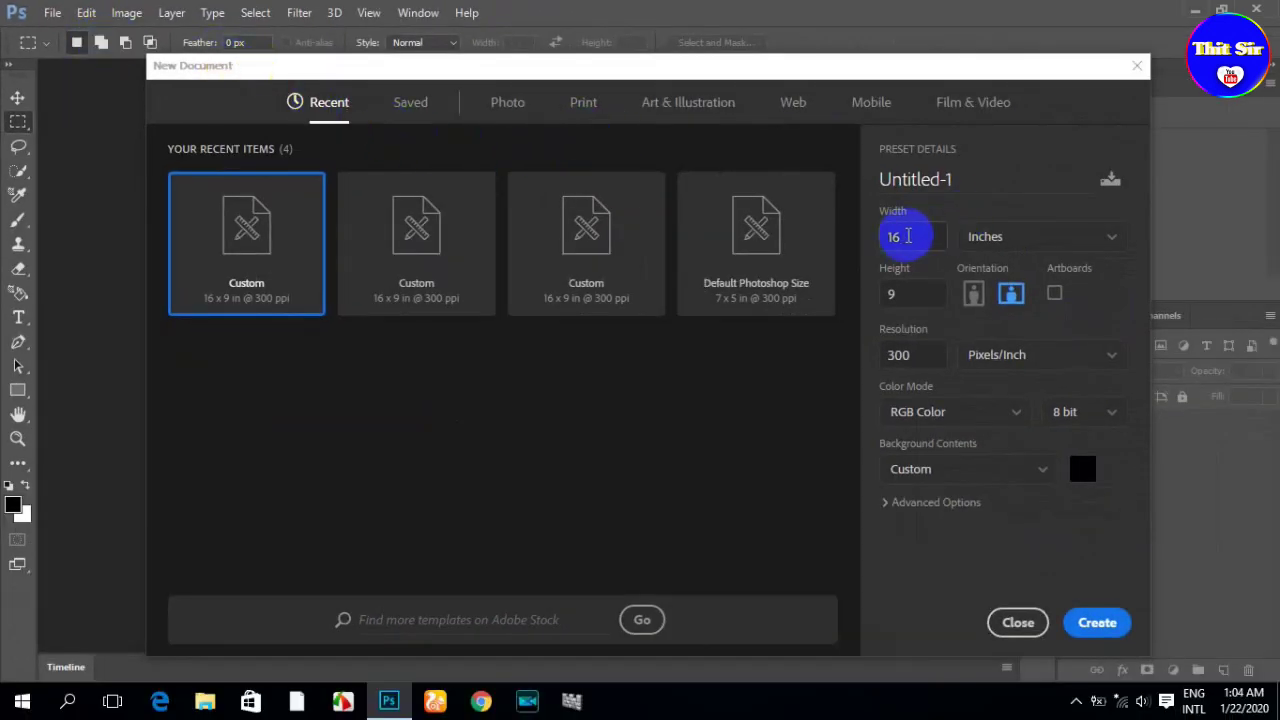
{"action": "double_click", "coordinate": [907, 236]}
{"action": "left_click", "coordinate": [908, 234]}
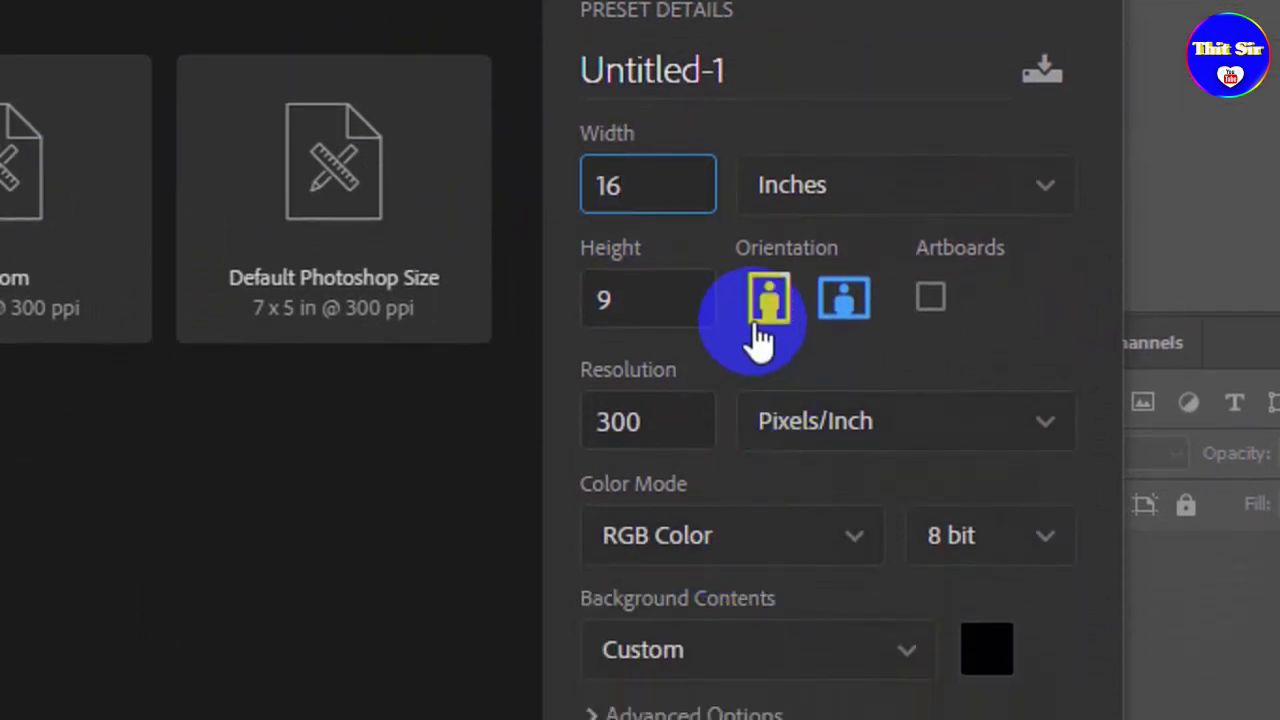
{"action": "left_click", "coordinate": [846, 303]}
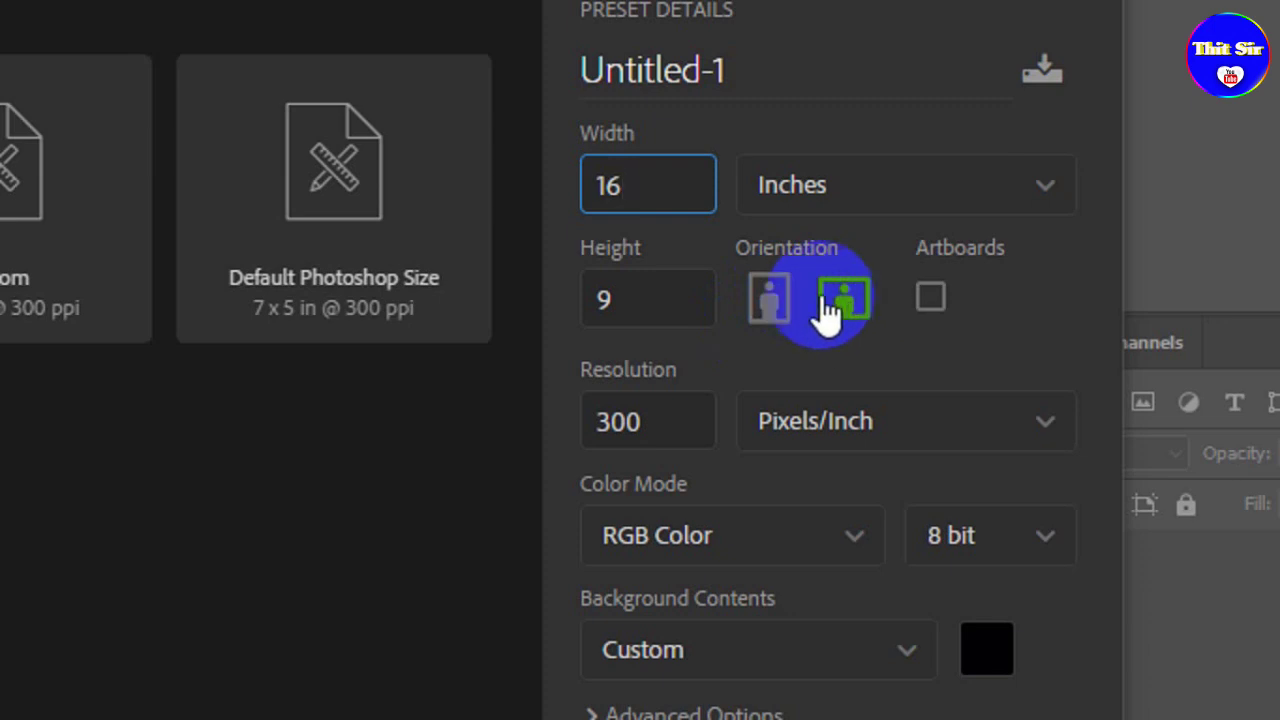
{"action": "left_click", "coordinate": [773, 318]}
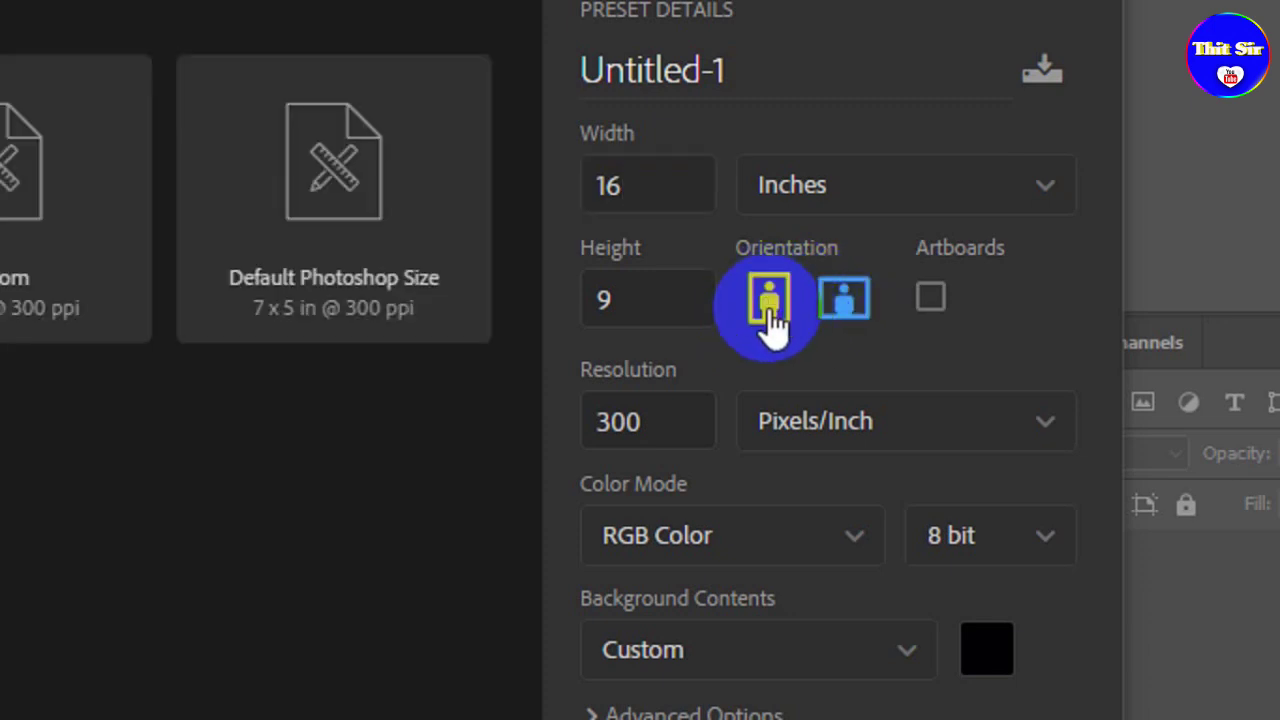
{"action": "left_click", "coordinate": [663, 424]}
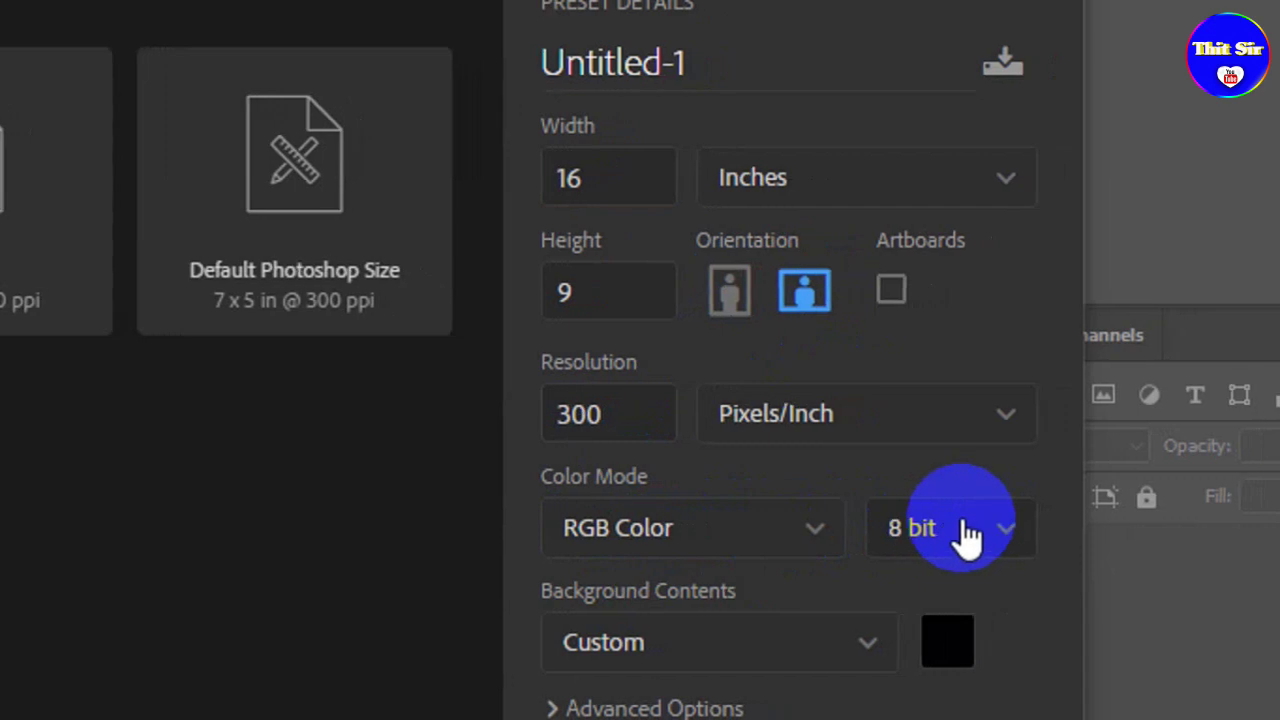
{"action": "left_click", "coordinate": [940, 552]}
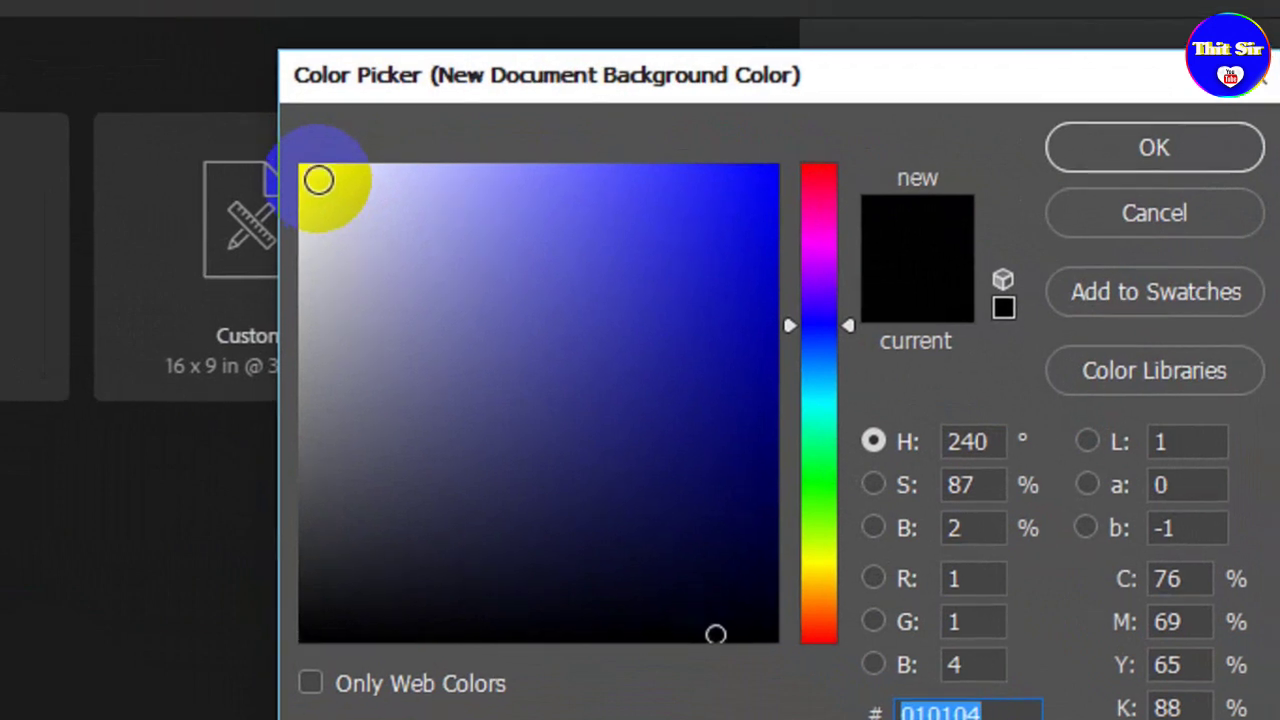
Create the document with a near-white f0f0f9 lavender background.
{"action": "left_click", "coordinate": [320, 181]}
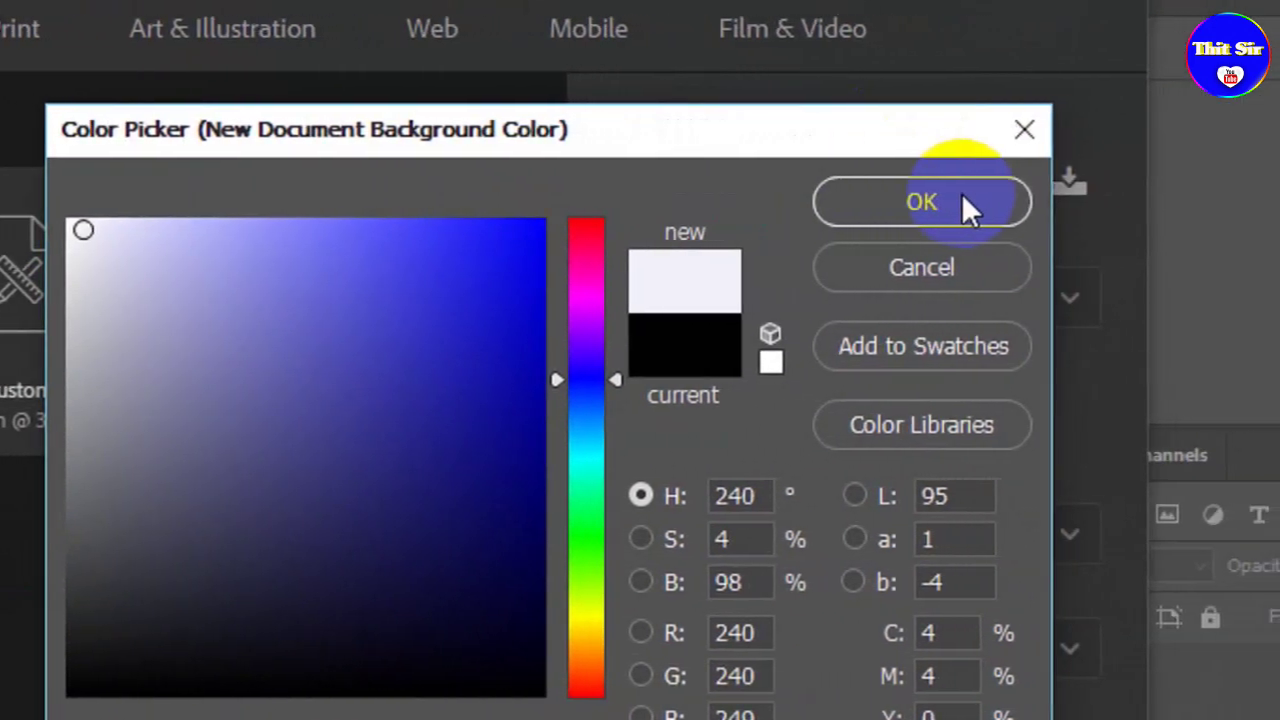
{"action": "left_click", "coordinate": [956, 200]}
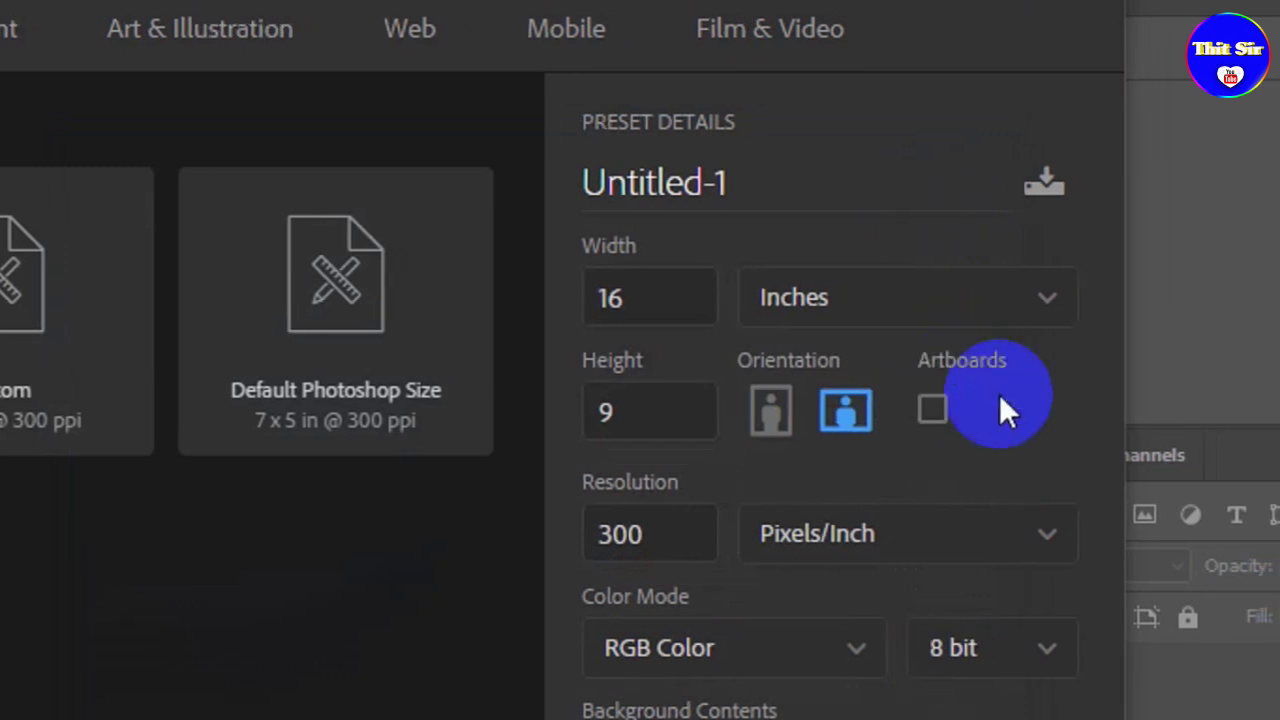
{"action": "left_click", "coordinate": [965, 568]}
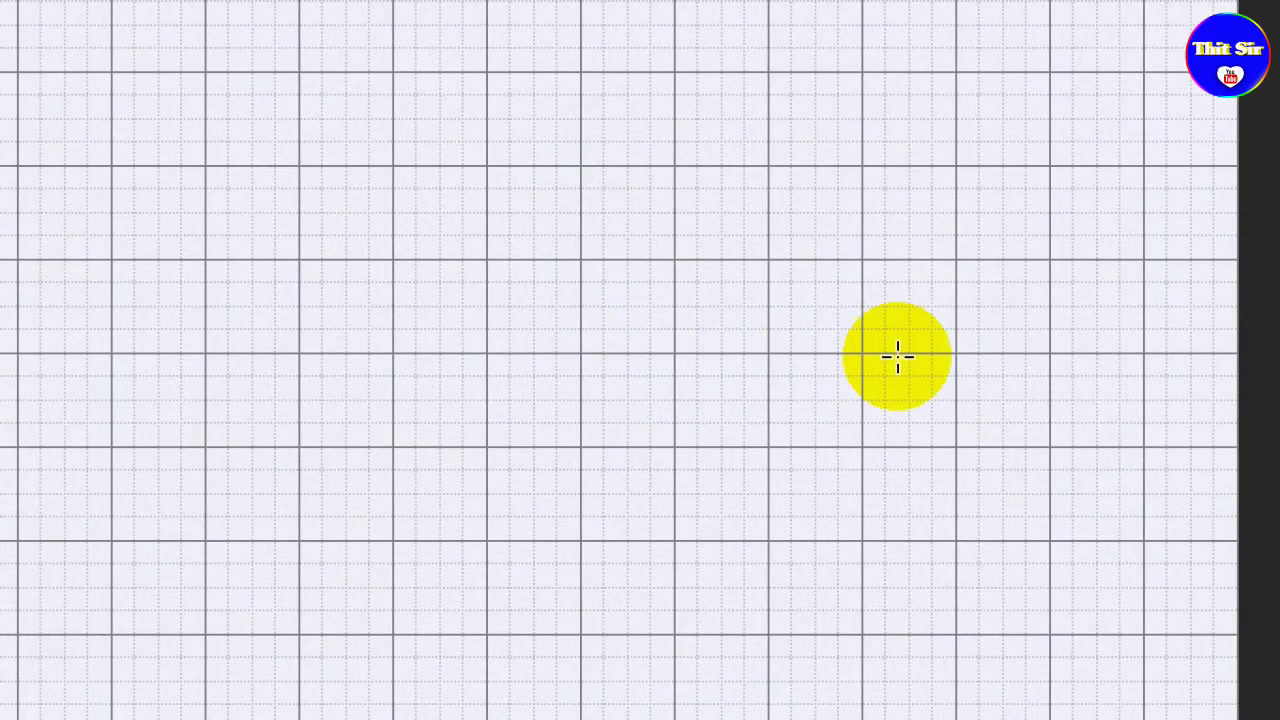
Convert the locked Background into an editable Layer 0.
{"action": "left_click", "coordinate": [1104, 423]}
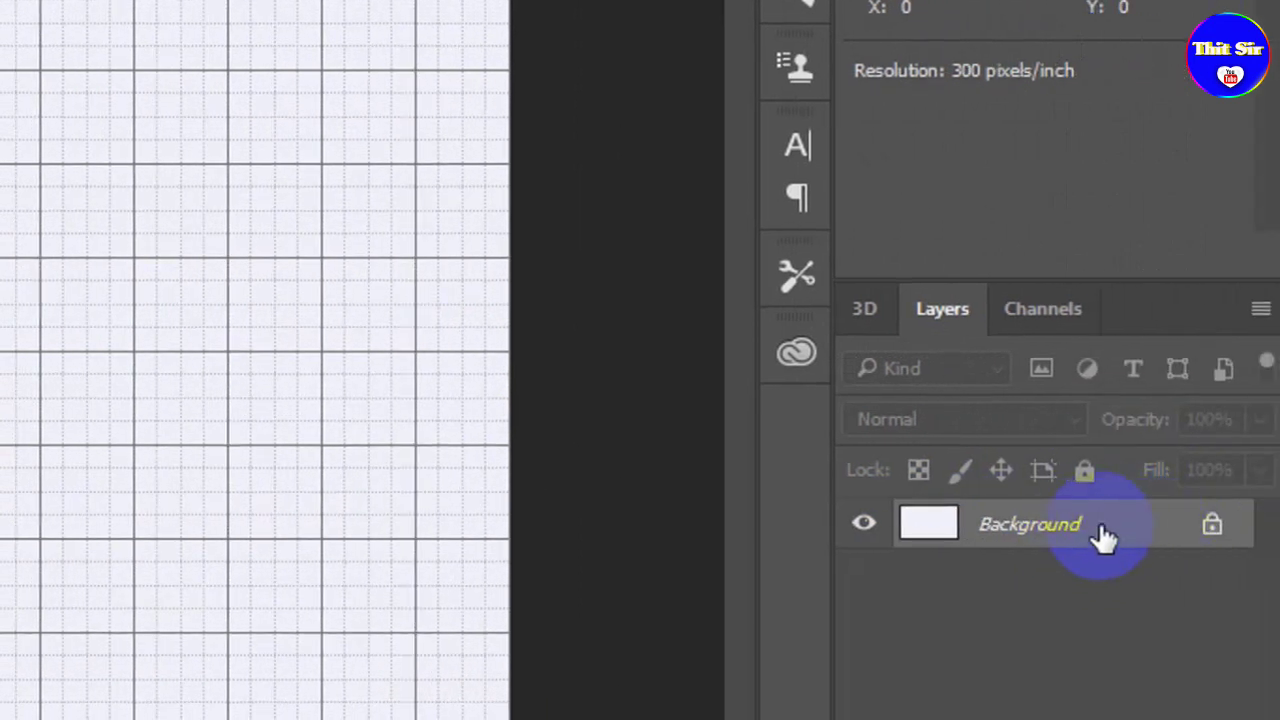
{"action": "double_click", "coordinate": [1100, 530]}
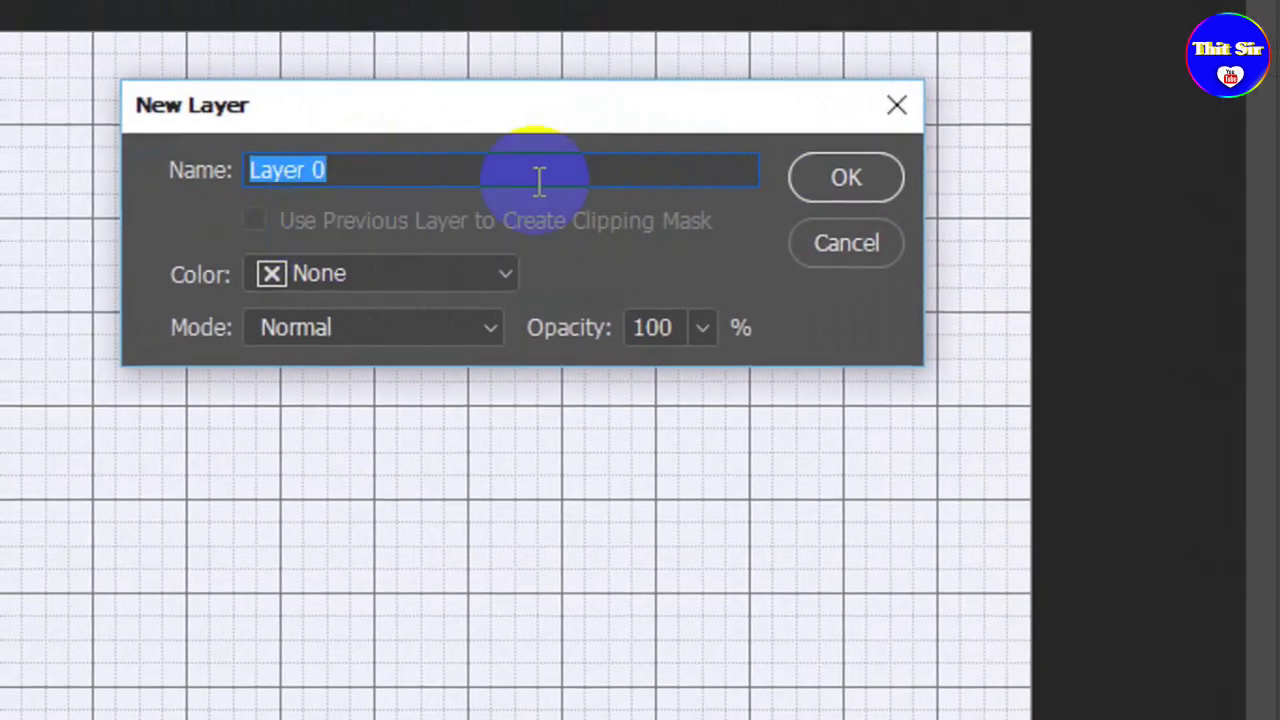
{"action": "left_click", "coordinate": [815, 180]}
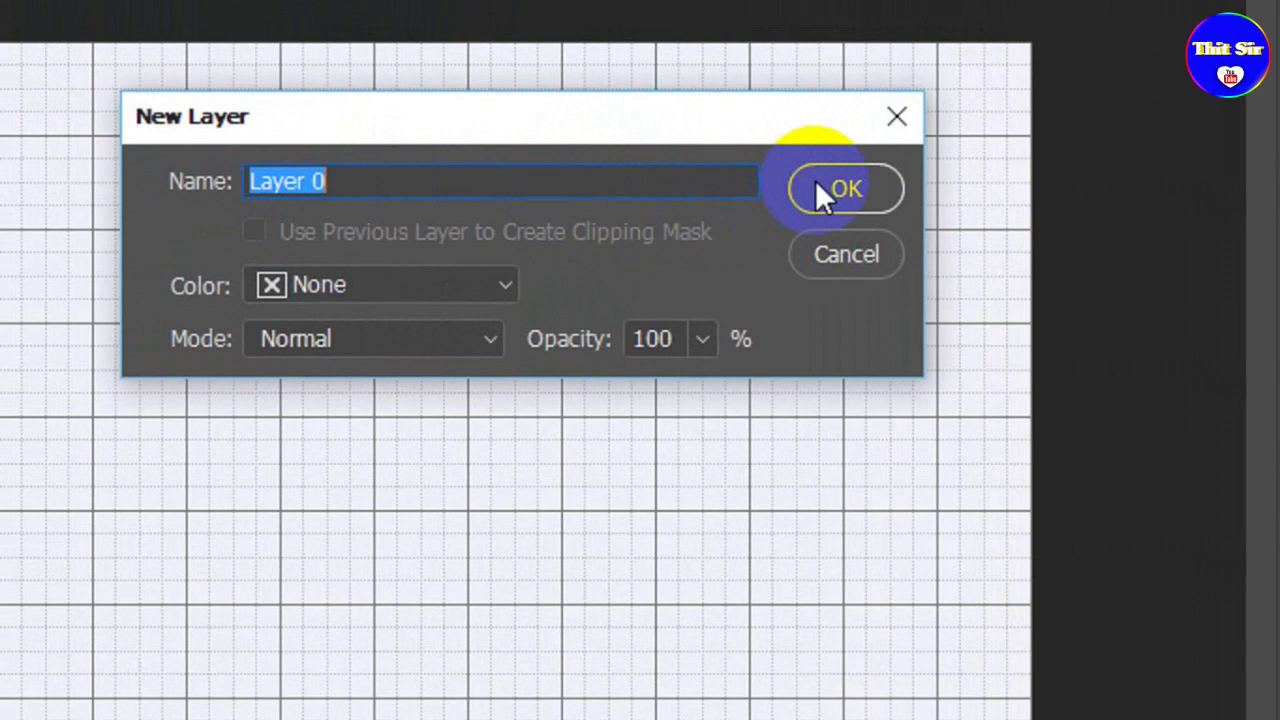
{"action": "left_click", "coordinate": [815, 182]}
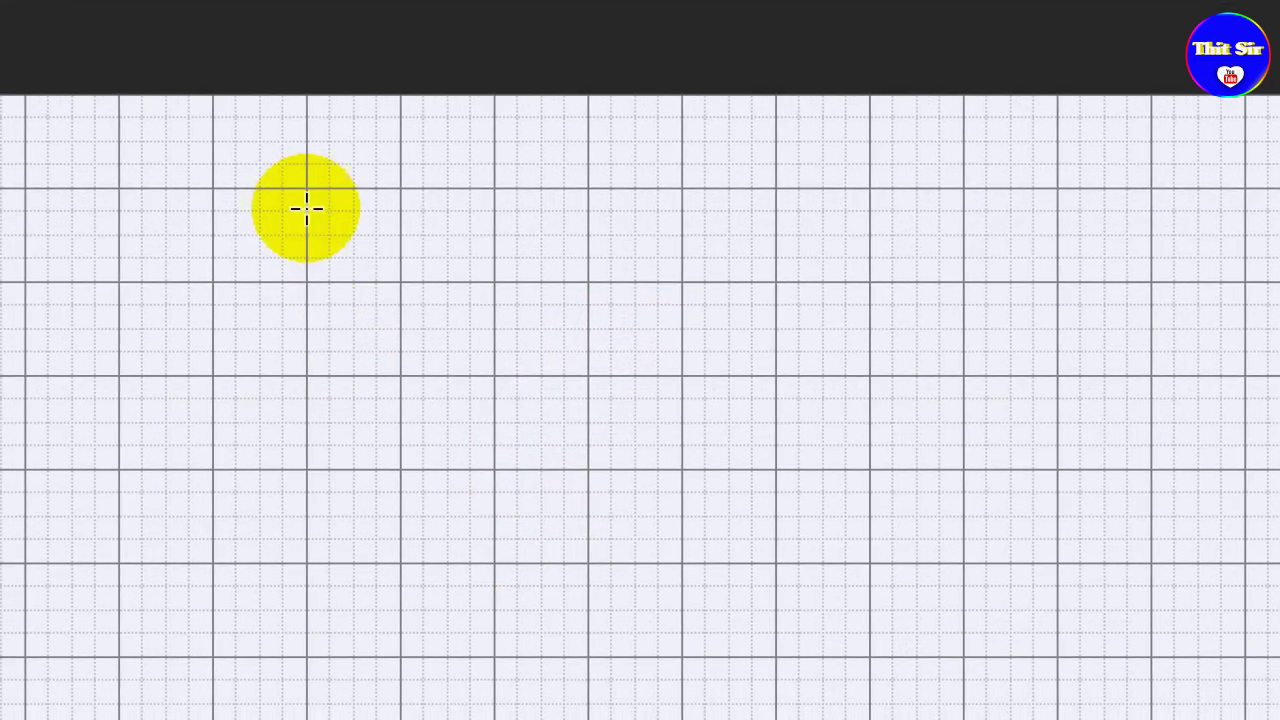
Turn off View > Extras to hide the grid over the canvas.
{"action": "left_click", "coordinate": [318, 103]}
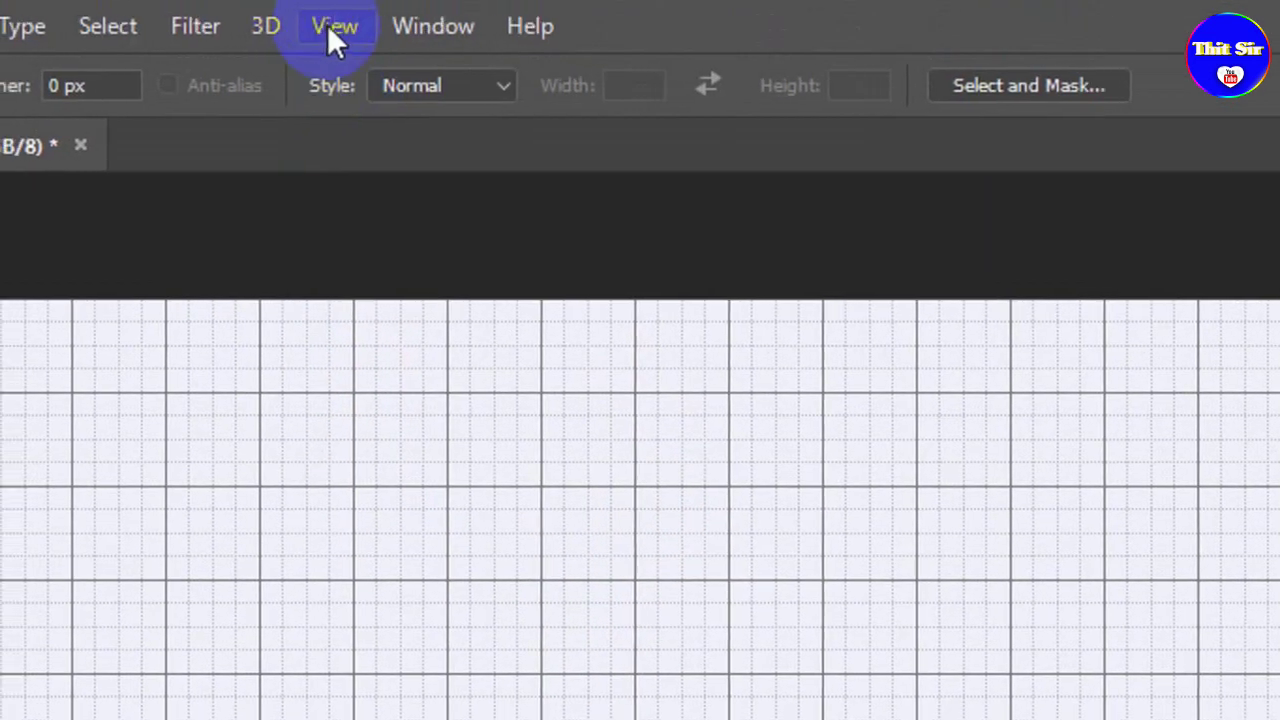
{"action": "left_click", "coordinate": [333, 30]}
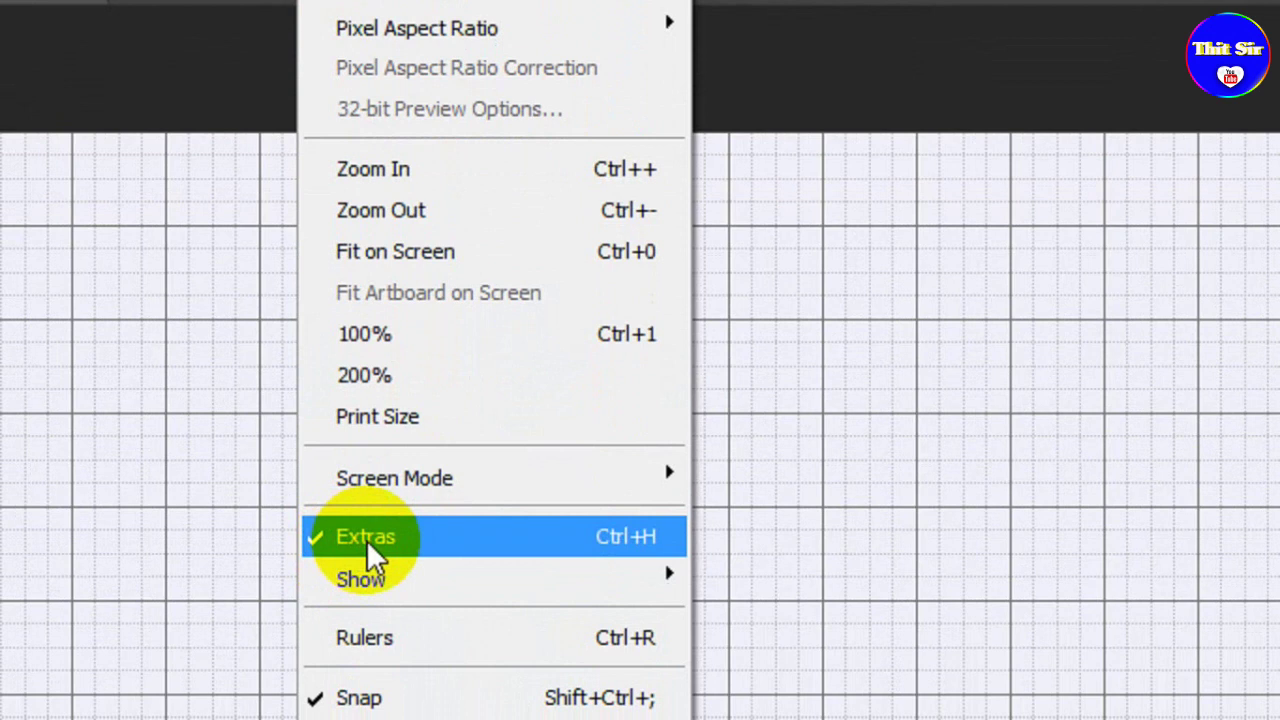
{"action": "left_click", "coordinate": [364, 539]}
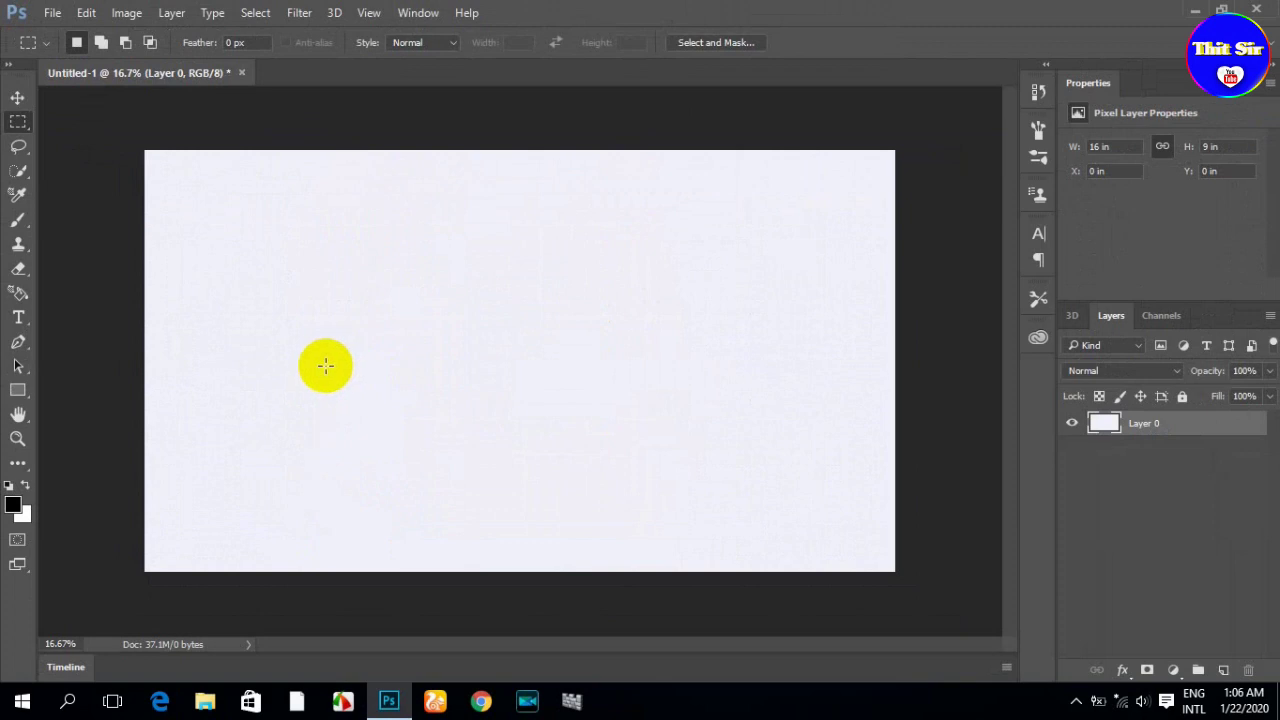
Start horizontal text on the canvas using the Poster Bodoni ATT font.
{"action": "left_click", "coordinate": [19, 317]}
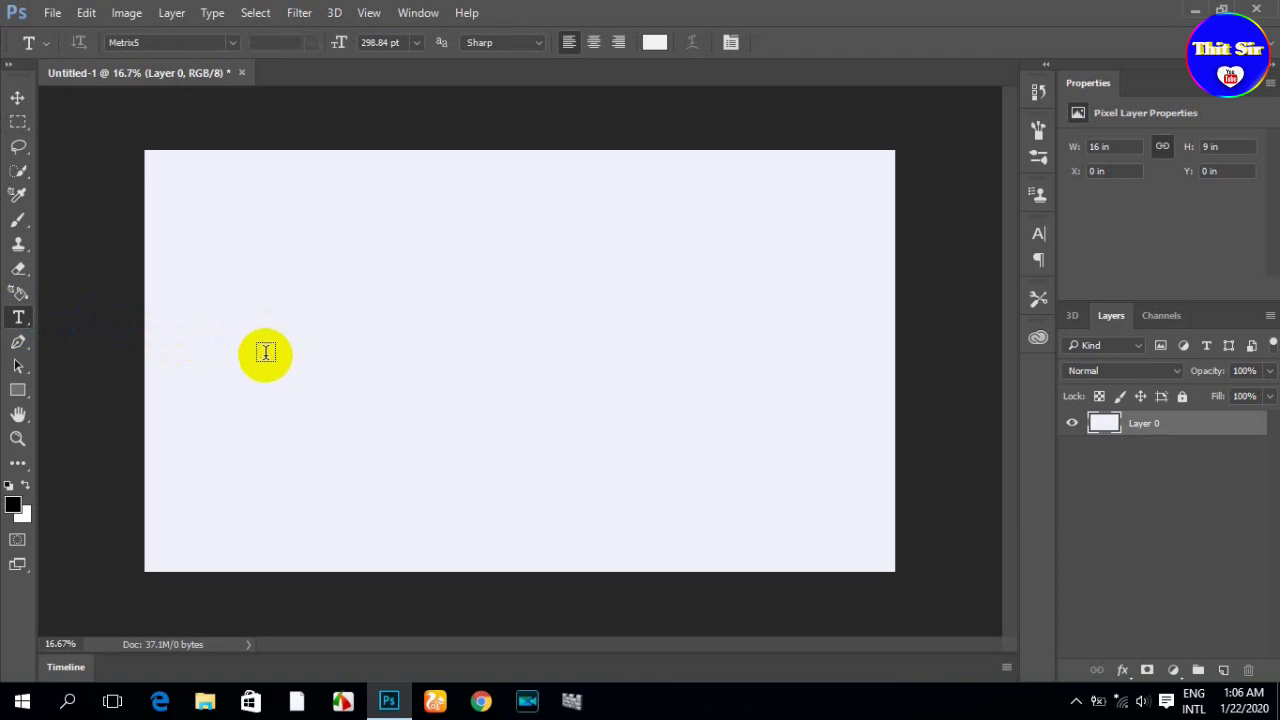
{"action": "left_click", "coordinate": [270, 354]}
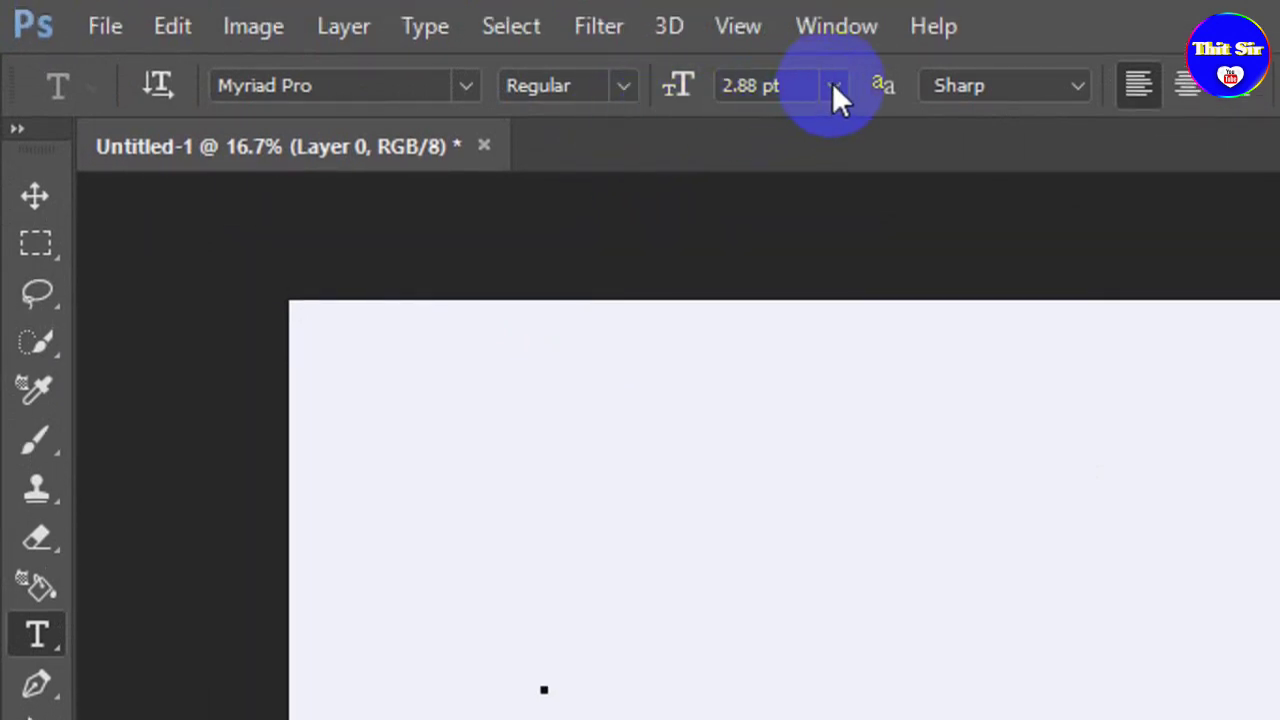
{"action": "left_click", "coordinate": [468, 84]}
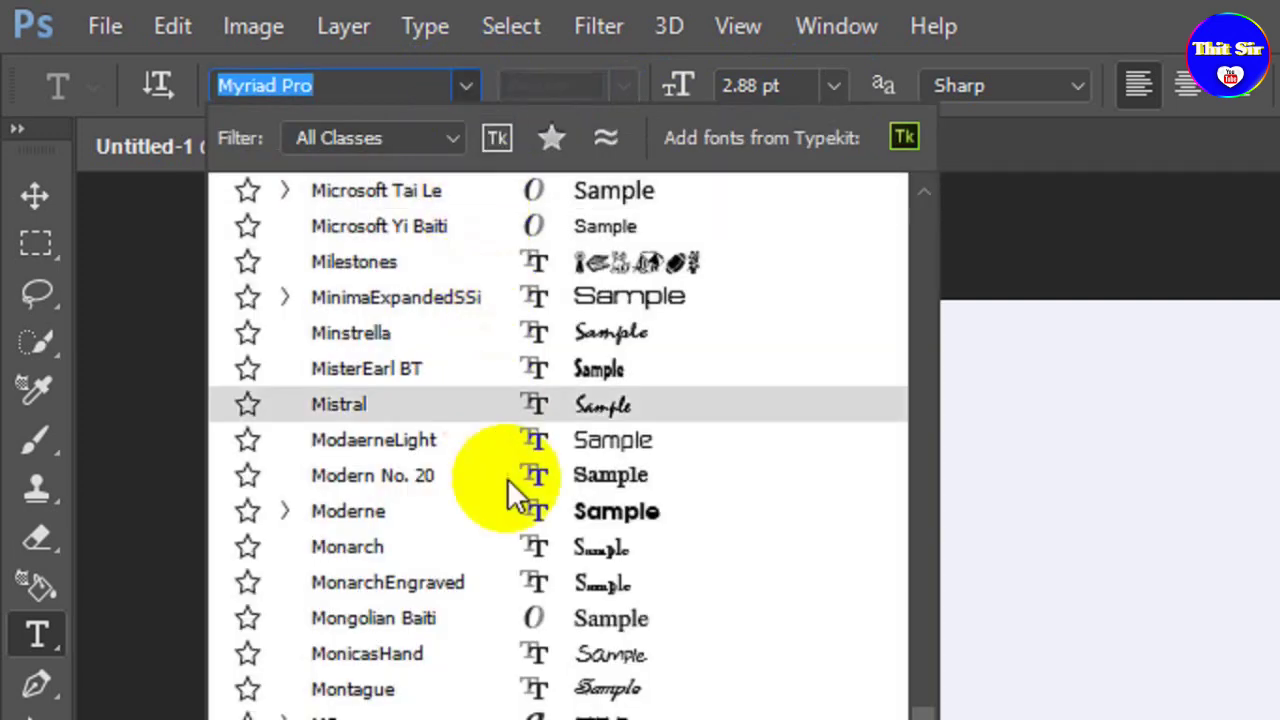
{"action": "scroll", "coordinate": [510, 490], "scroll_direction": "down", "scroll_amount": 1}
{"action": "scroll", "coordinate": [522, 505], "scroll_direction": "down", "scroll_amount": 1}
{"action": "scroll", "coordinate": [522, 508], "scroll_direction": "down", "scroll_amount": 2}
{"action": "scroll", "coordinate": [520, 510], "scroll_direction": "down", "scroll_amount": 4}
{"action": "scroll", "coordinate": [522, 510], "scroll_direction": "down", "scroll_amount": 3}
{"action": "scroll", "coordinate": [522, 510], "scroll_direction": "down", "scroll_amount": 5}
{"action": "scroll", "coordinate": [520, 510], "scroll_direction": "down", "scroll_amount": 2}
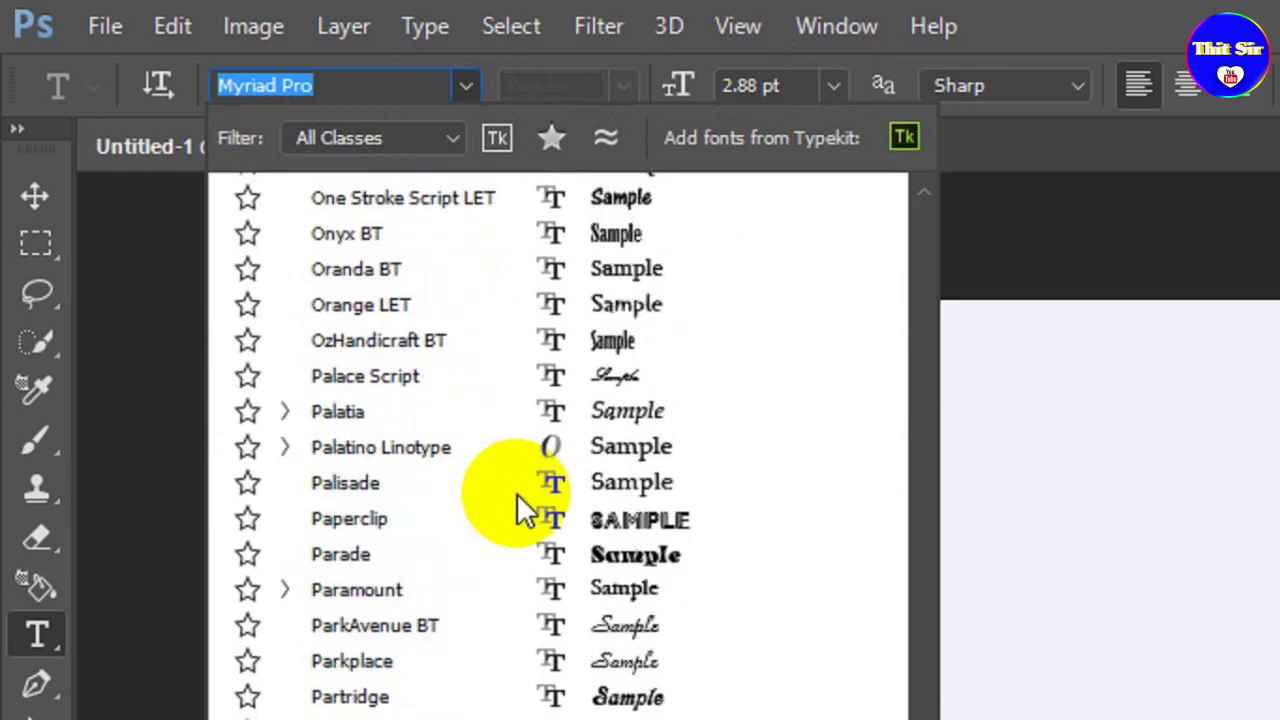
{"action": "scroll", "coordinate": [520, 510], "scroll_direction": "down", "scroll_amount": 2}
{"action": "scroll", "coordinate": [523, 508], "scroll_direction": "down", "scroll_amount": 3}
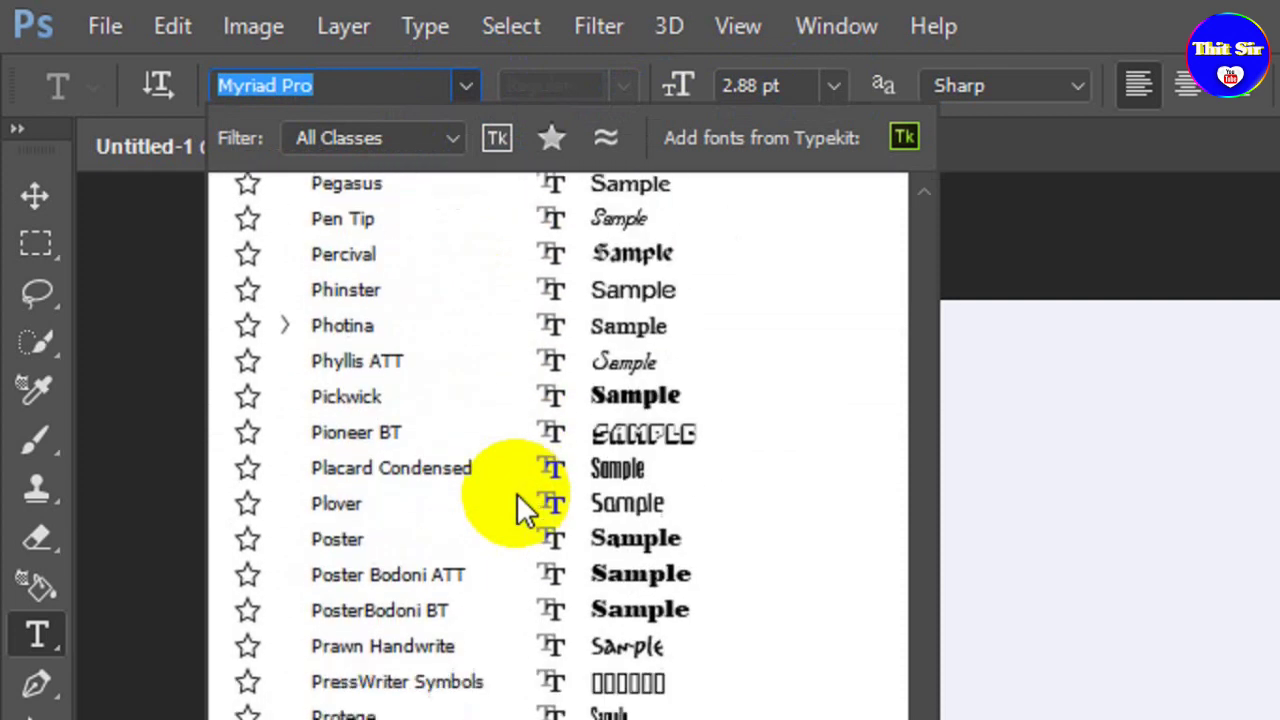
{"action": "left_click", "coordinate": [620, 563]}
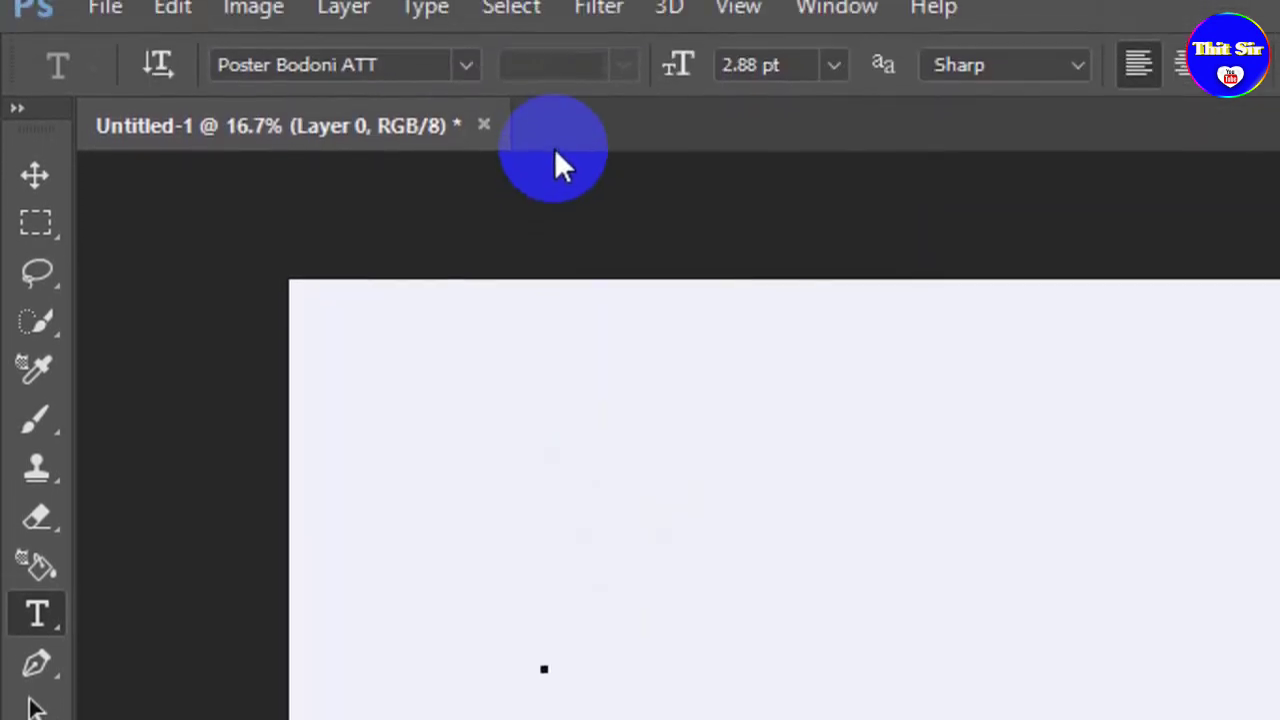
{"action": "left_click", "coordinate": [835, 87]}
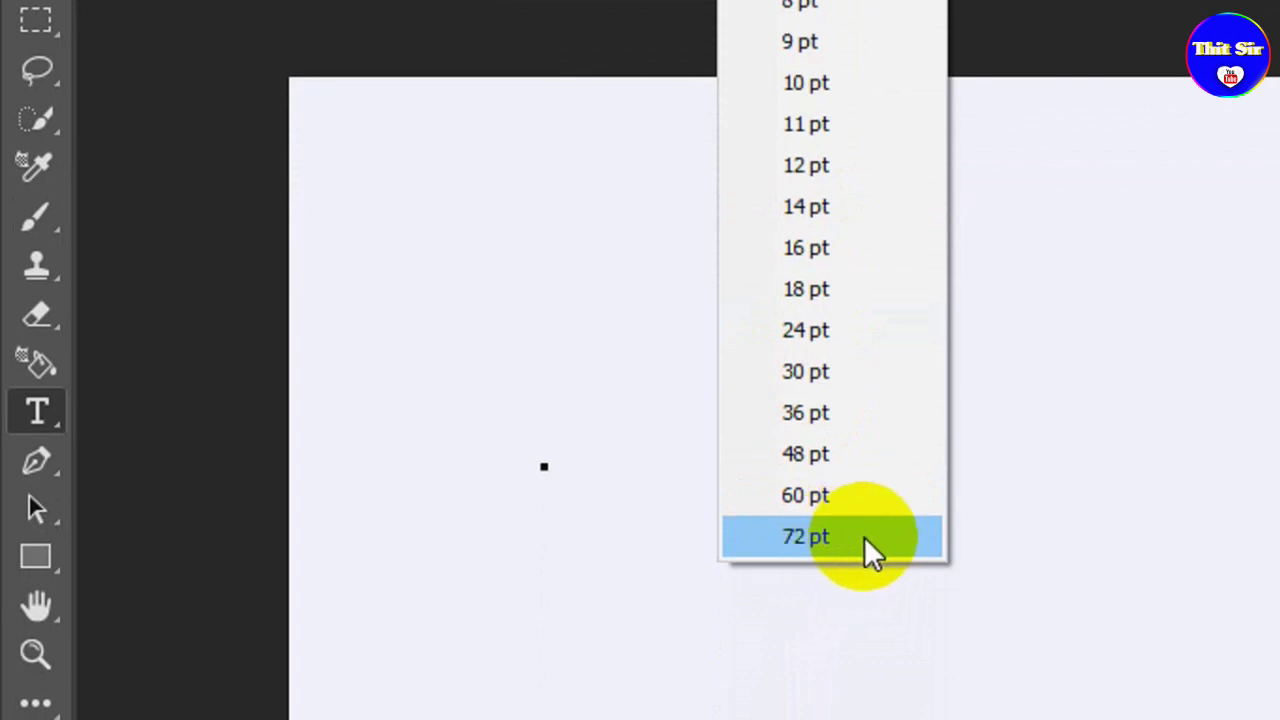
Set the text to 72 pt in a bright magenta colour (hue 308).
{"action": "left_click", "coordinate": [864, 536]}
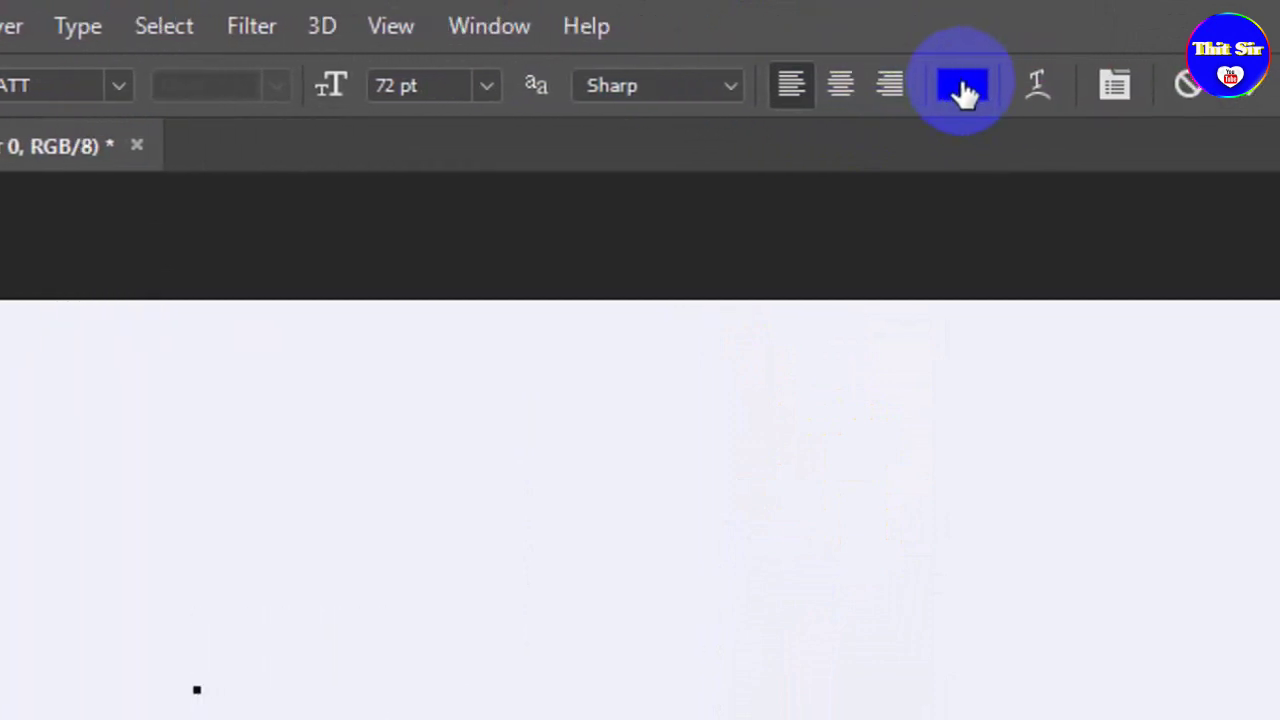
{"action": "left_click", "coordinate": [963, 88]}
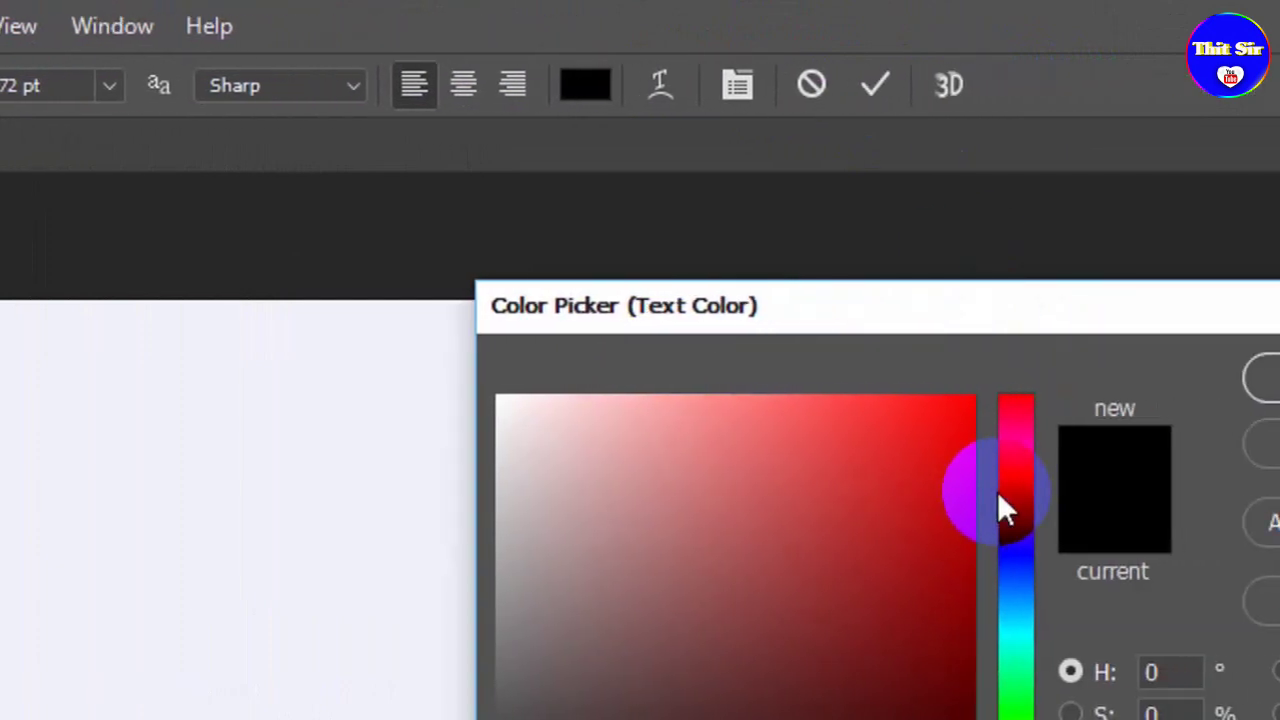
{"action": "left_click", "coordinate": [942, 466]}
{"action": "left_click", "coordinate": [896, 402]}
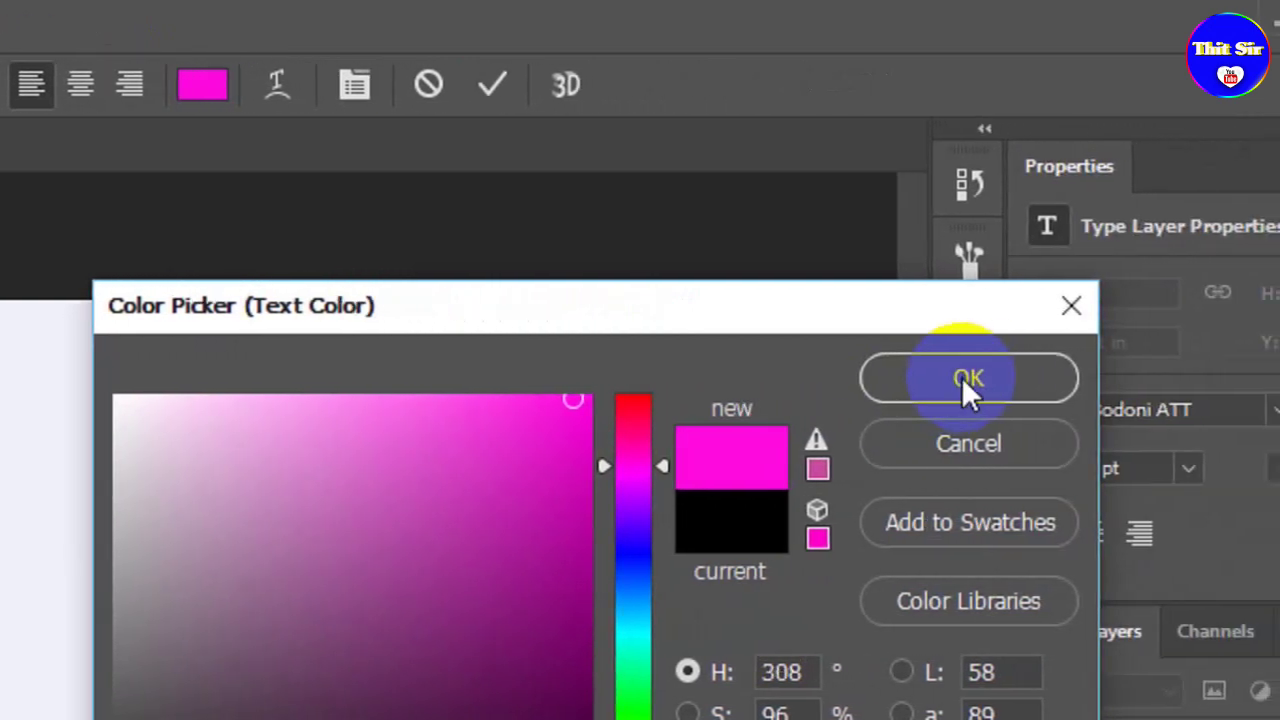
{"action": "left_click", "coordinate": [961, 376]}
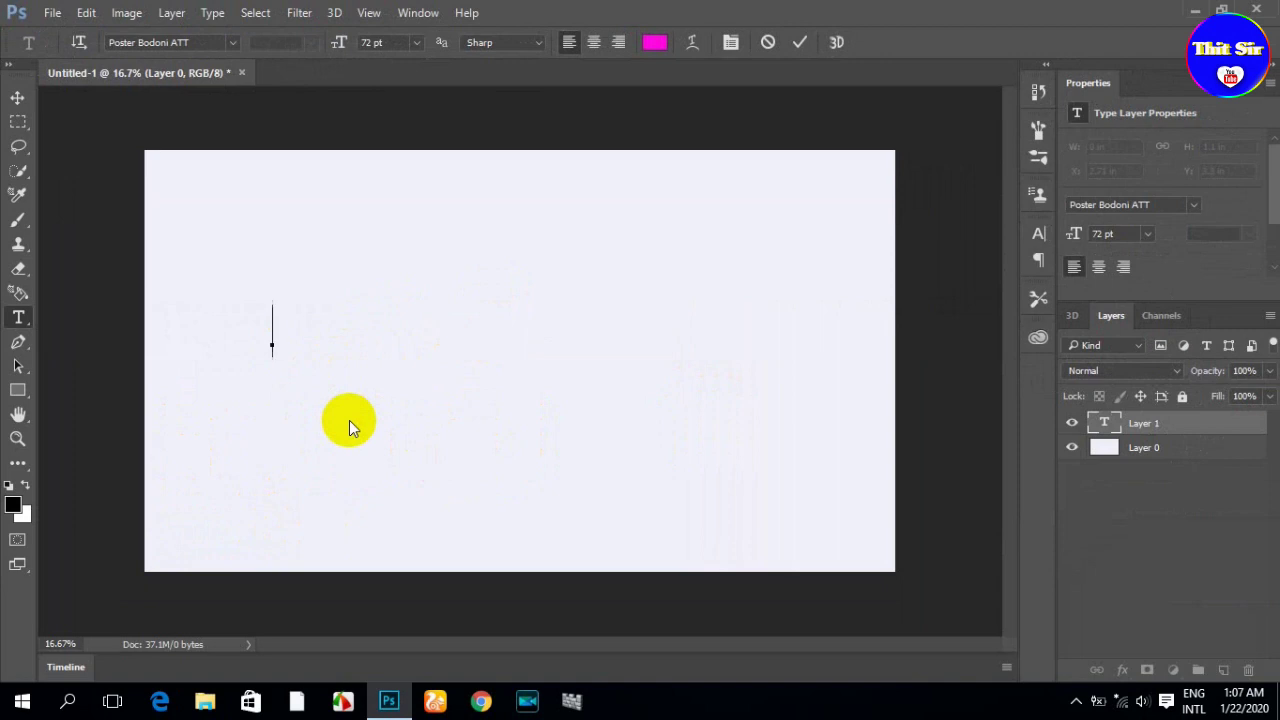
Type 'THIT SIR' on the canvas and select the whole text.
{"action": "type", "text": "t"}
{"action": "key", "text": "BackSpace"}
{"action": "type", "text": "THIT"}
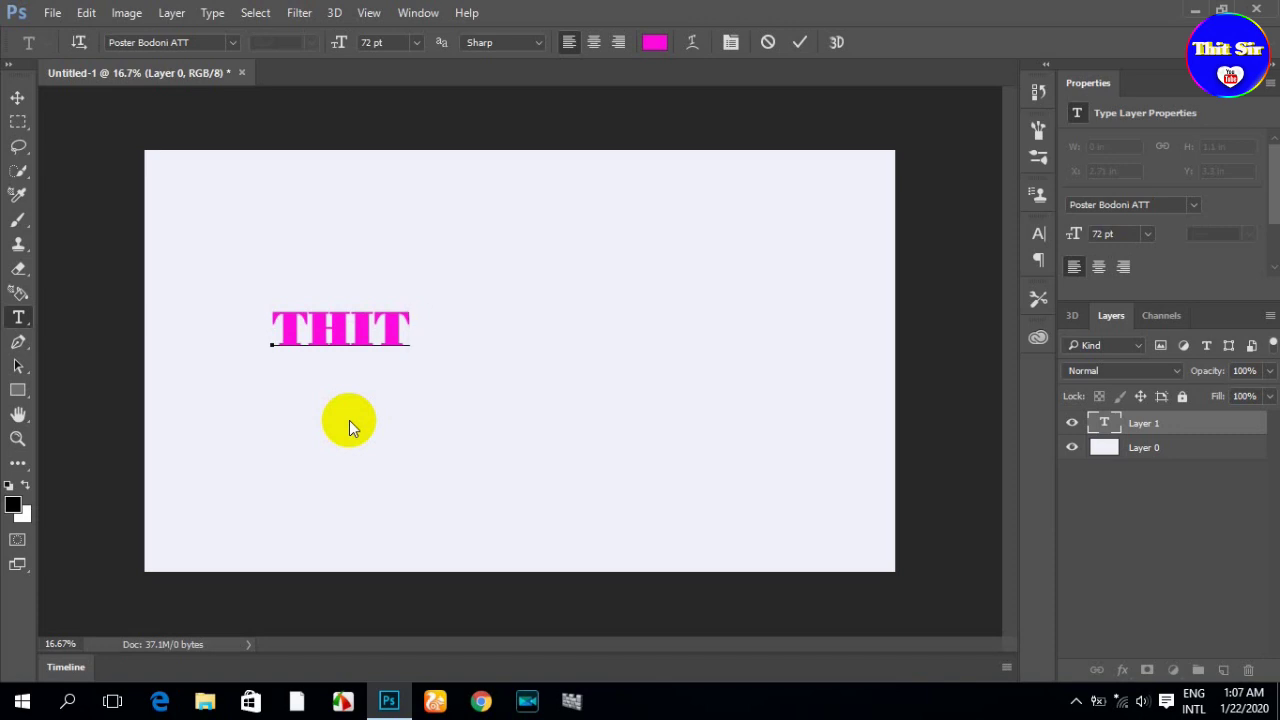
{"action": "type", "text": " SIR"}
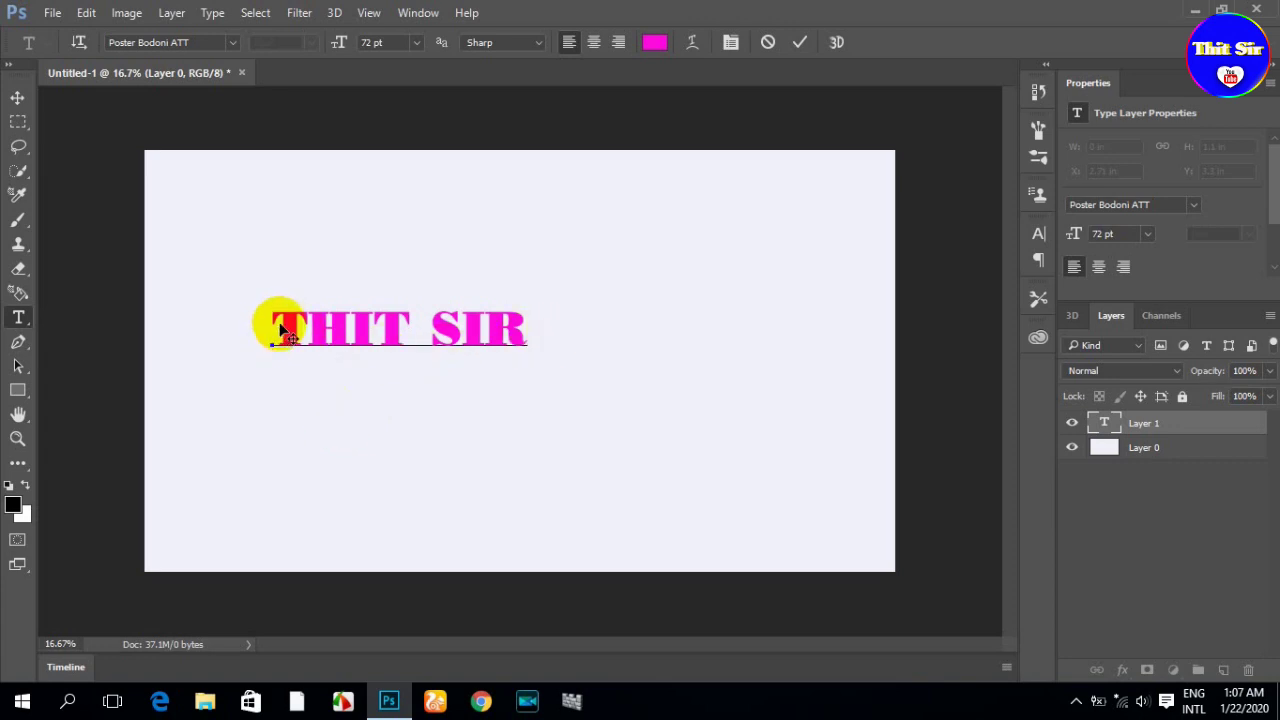
{"action": "left_click_drag", "start_coordinate": [283, 337], "coordinate": [530, 313]}
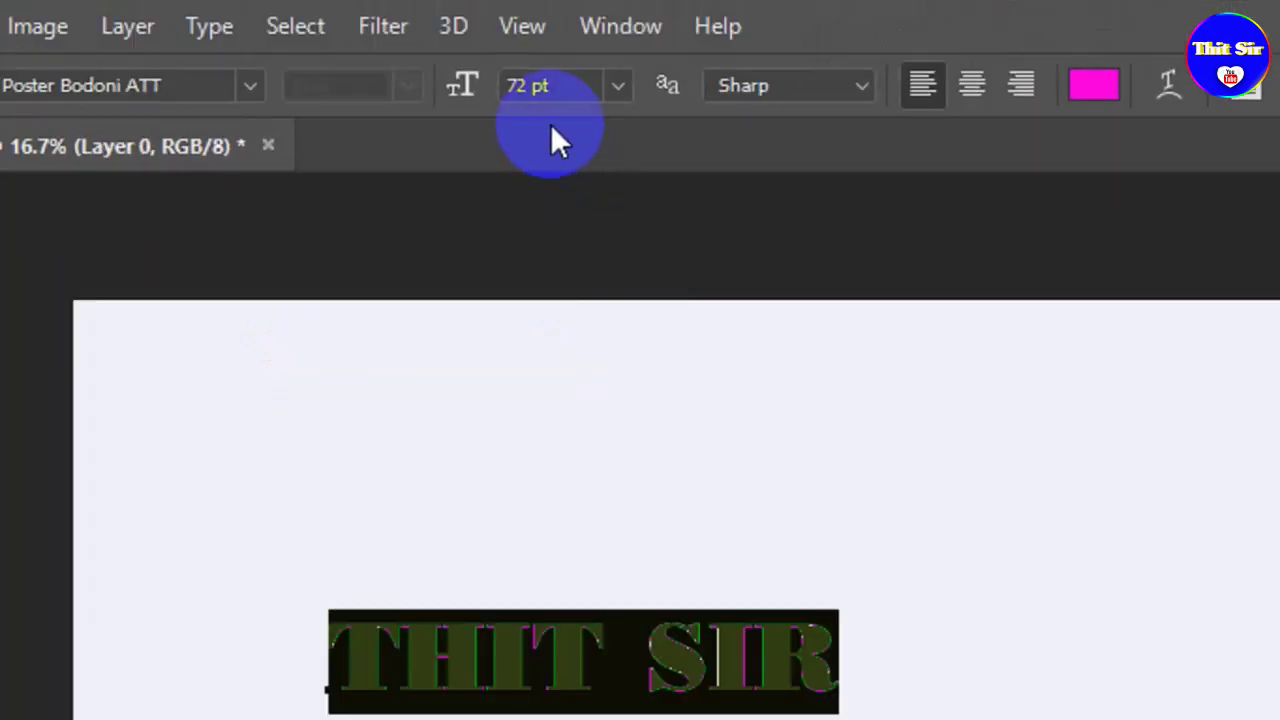
Resize the THIT SIR text to 200 pt and commit the type layer.
{"action": "double_click", "coordinate": [517, 85]}
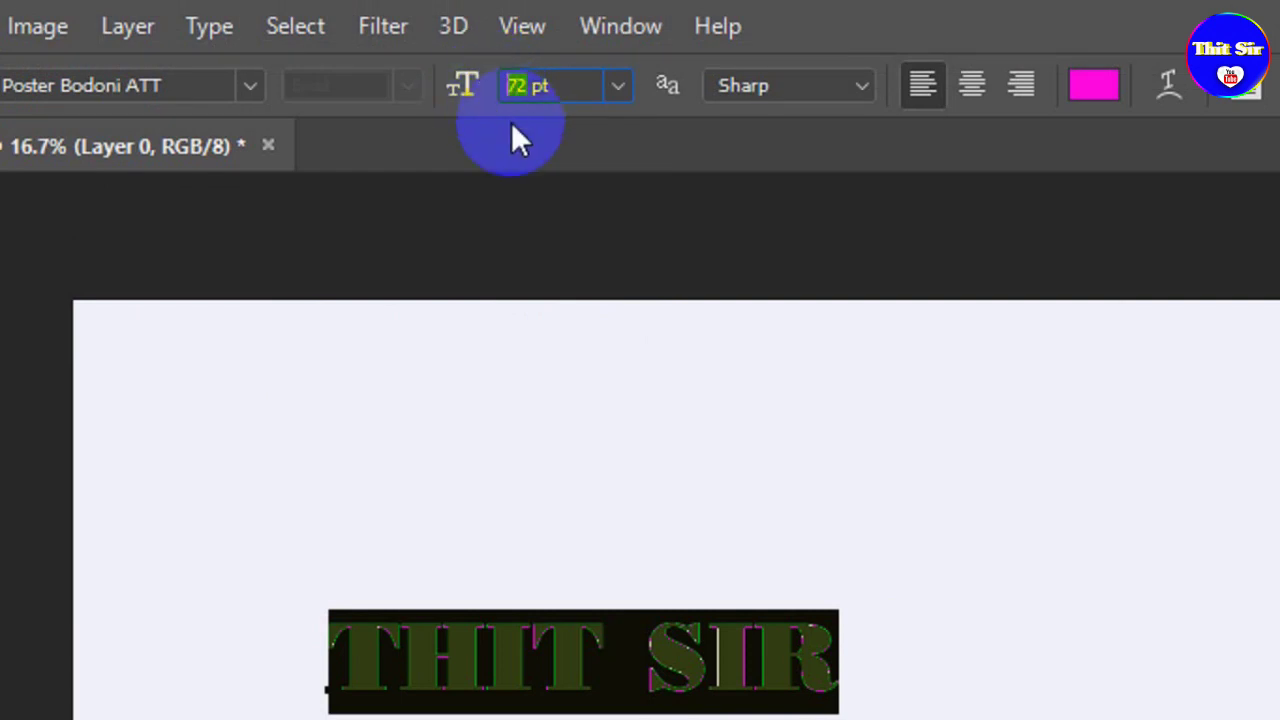
{"action": "type", "text": "200"}
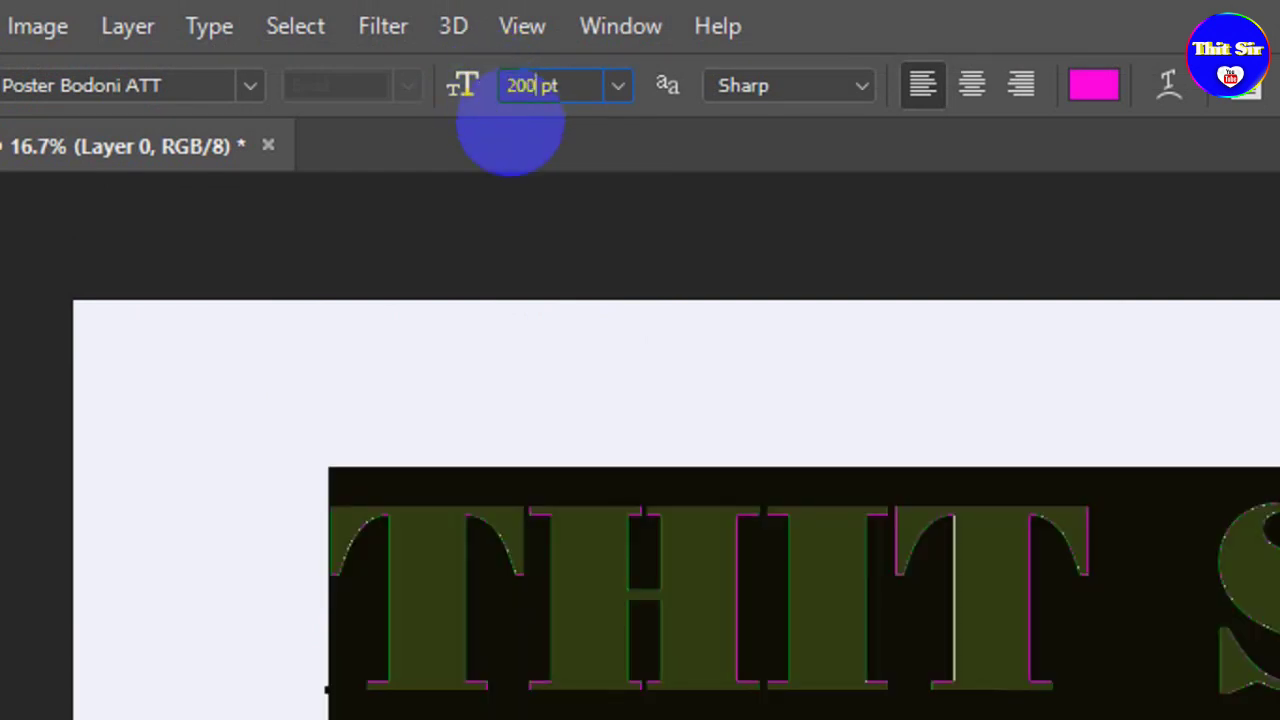
{"action": "key", "text": "Return"}
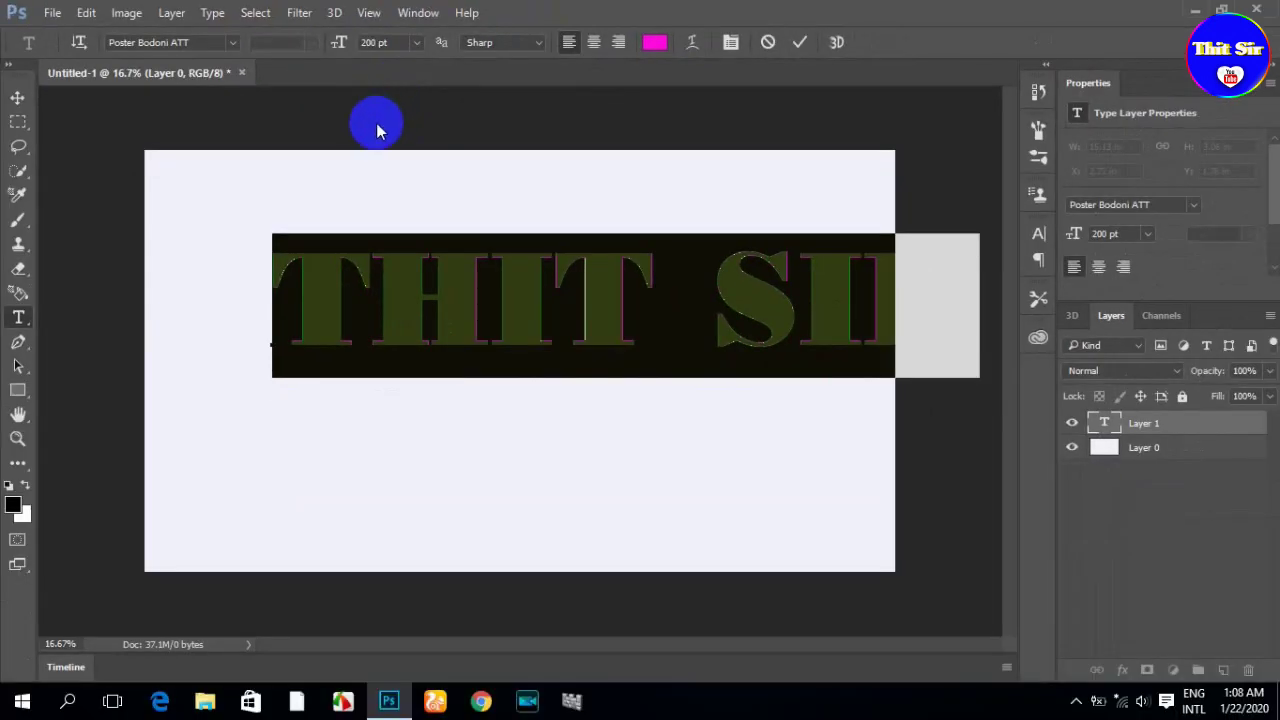
{"action": "left_click", "coordinate": [800, 43]}
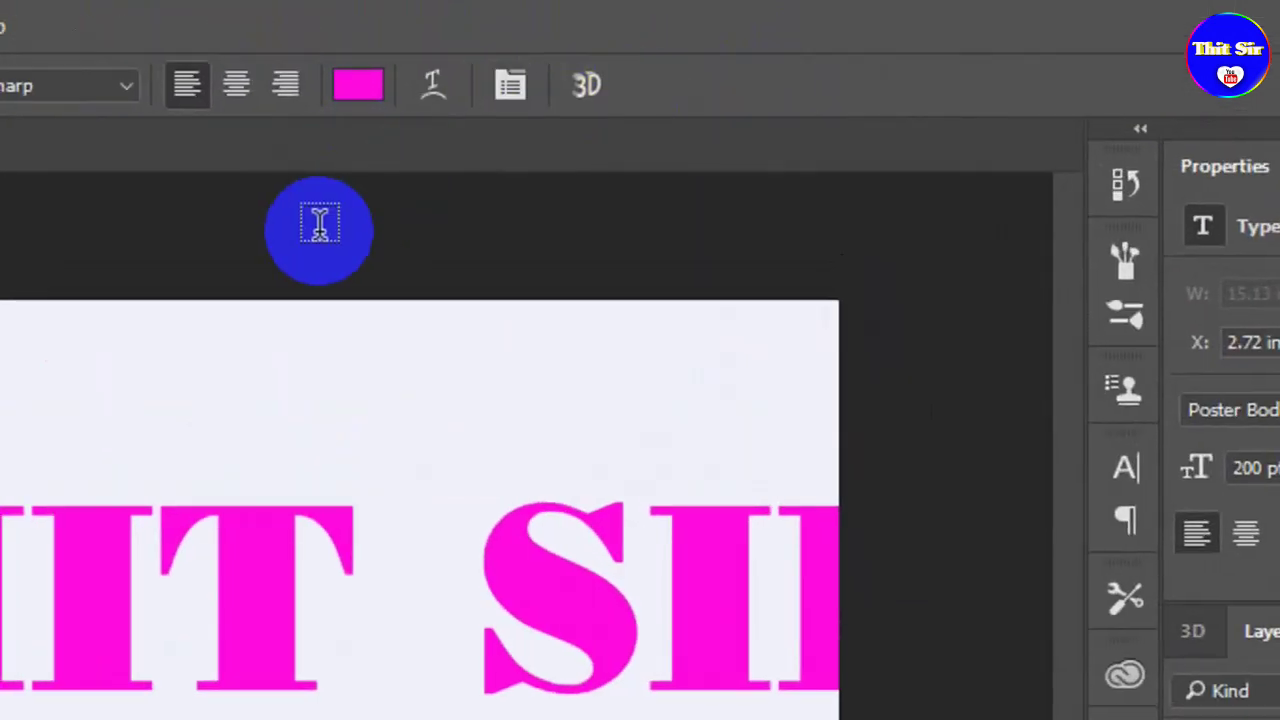
Move the THIT SIR text down so it sits fully inside the canvas.
{"action": "key", "text": "v"}
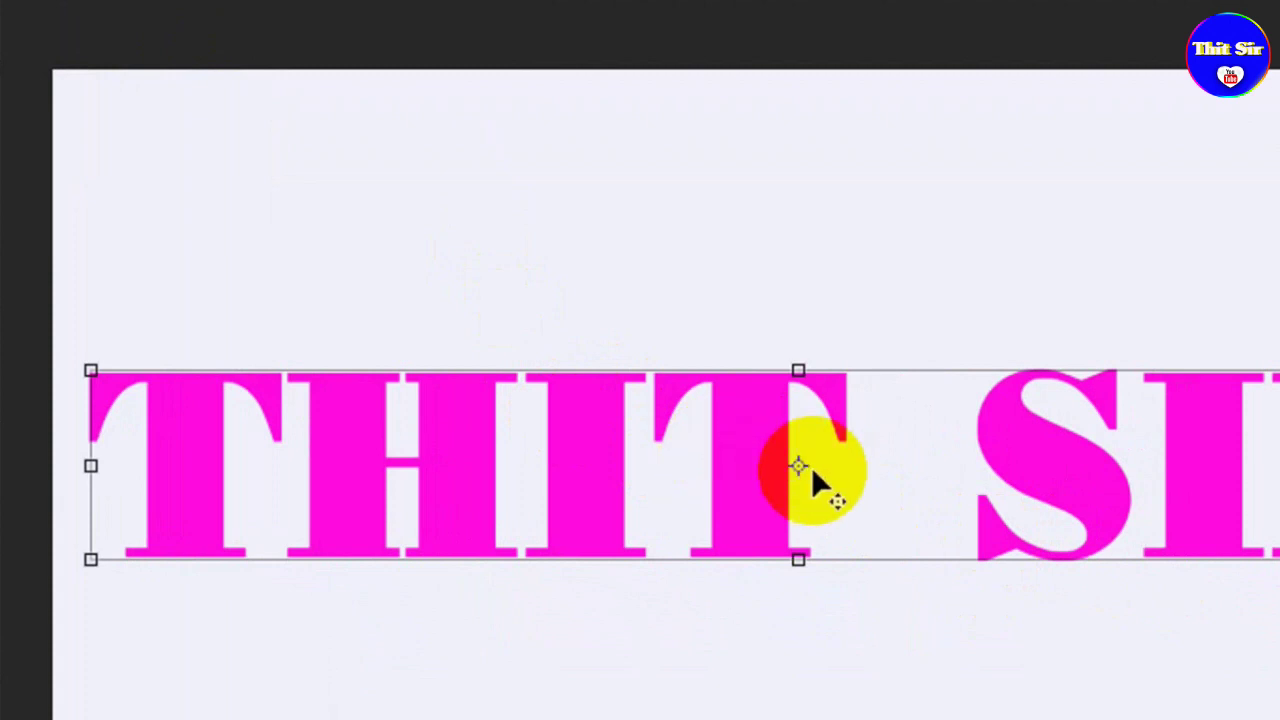
{"action": "mouse_move", "coordinate": [620, 457]}
{"action": "left_mouse_down"}
{"action": "mouse_move", "coordinate": [665, 455]}
{"action": "mouse_move", "coordinate": [617, 447]}
{"action": "mouse_move", "coordinate": [681, 448]}
{"action": "mouse_move", "coordinate": [617, 476]}
{"action": "left_mouse_up"}
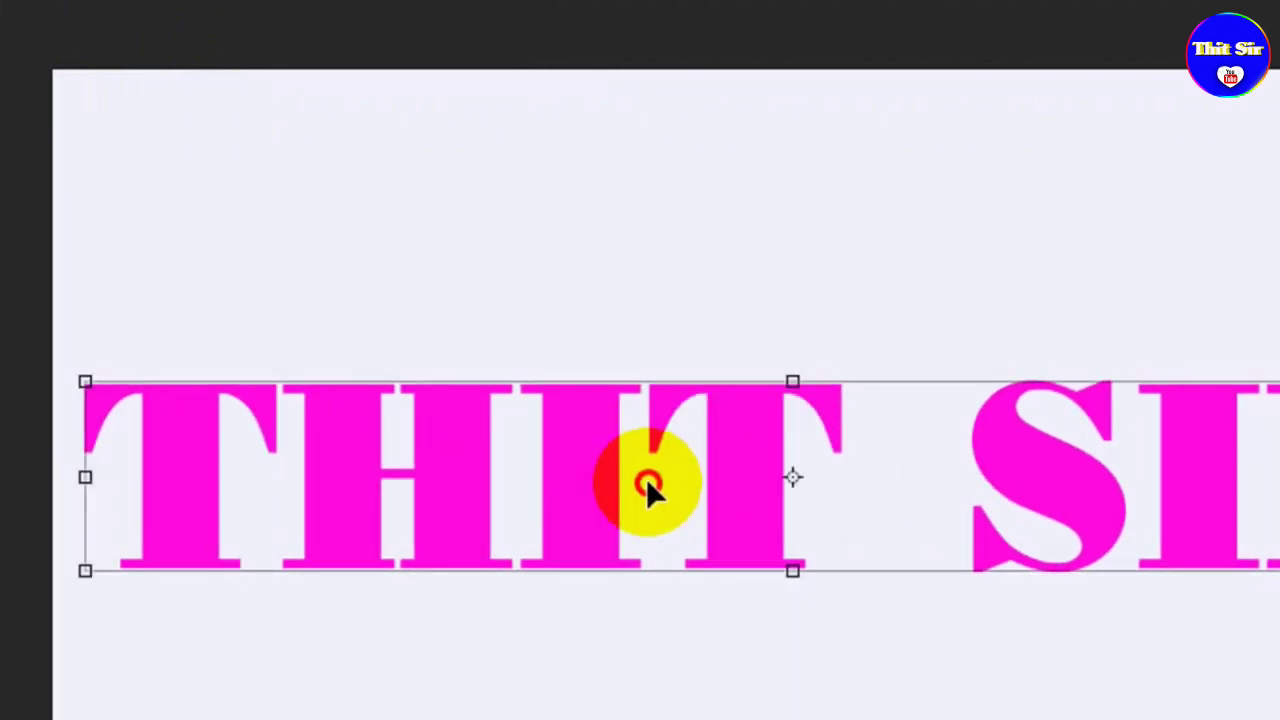
{"action": "mouse_move", "coordinate": [678, 466]}
{"action": "left_mouse_down"}
{"action": "mouse_move", "coordinate": [666, 494]}
{"action": "mouse_move", "coordinate": [682, 234]}
{"action": "mouse_move", "coordinate": [735, 468]}
{"action": "mouse_move", "coordinate": [720, 560]}
{"action": "mouse_move", "coordinate": [780, 346]}
{"action": "mouse_move", "coordinate": [772, 372]}
{"action": "left_mouse_up"}
{"action": "scroll", "coordinate": [749, 571], "scroll_direction": "down", "scroll_amount": 1}
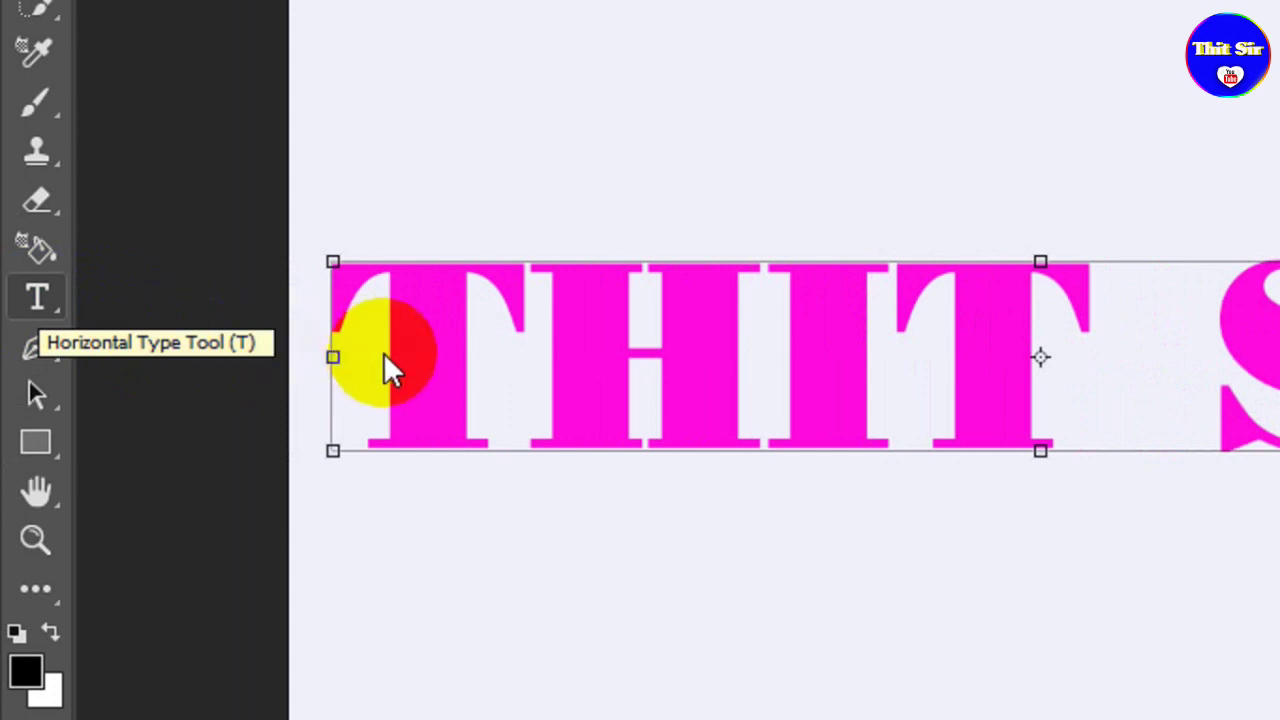
{"action": "mouse_move", "coordinate": [389, 329]}
{"action": "left_mouse_down"}
{"action": "mouse_move", "coordinate": [500, 340]}
{"action": "mouse_move", "coordinate": [1069, 300]}
{"action": "left_mouse_up"}
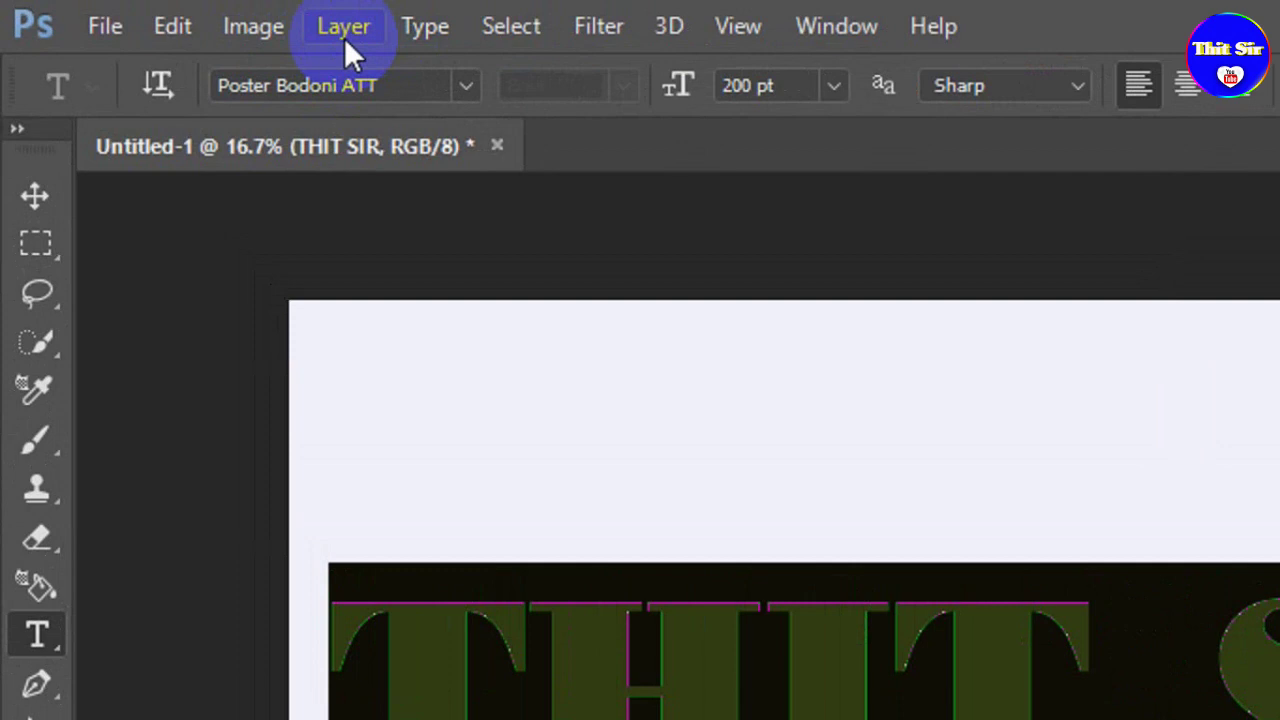
Add a Stroke layer style to the THIT SIR text layer.
{"action": "left_click", "coordinate": [343, 30]}
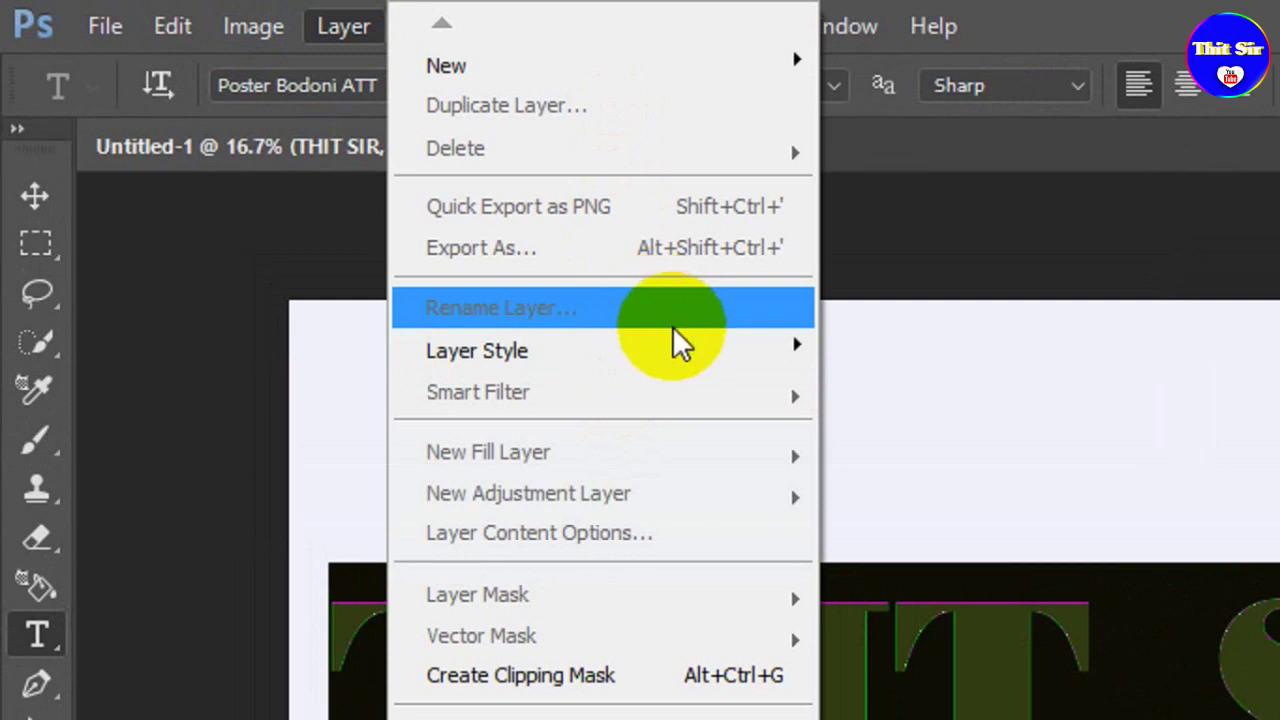
{"action": "mouse_move", "coordinate": [422, 350]}
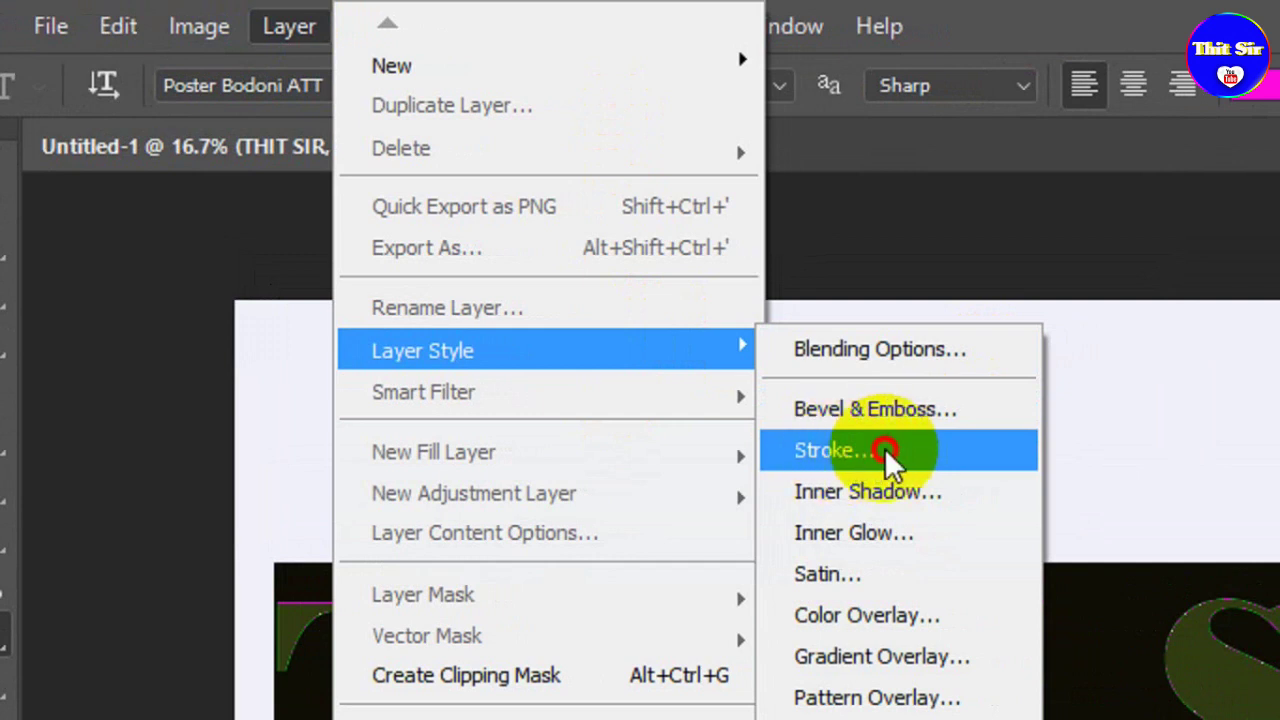
{"action": "left_click", "coordinate": [884, 447]}
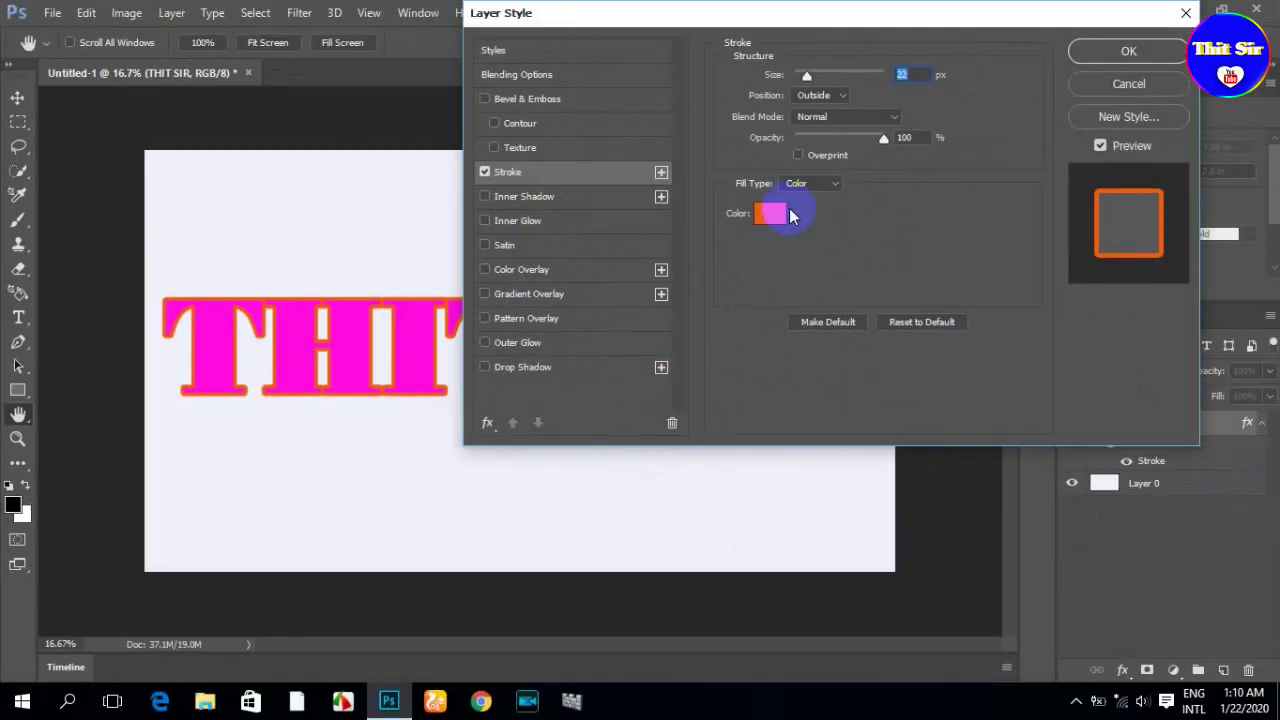
{"action": "mouse_move", "coordinate": [868, 14]}
{"action": "left_mouse_down"}
{"action": "mouse_move", "coordinate": [794, 67]}
{"action": "mouse_move", "coordinate": [834, 60]}
{"action": "left_mouse_up"}
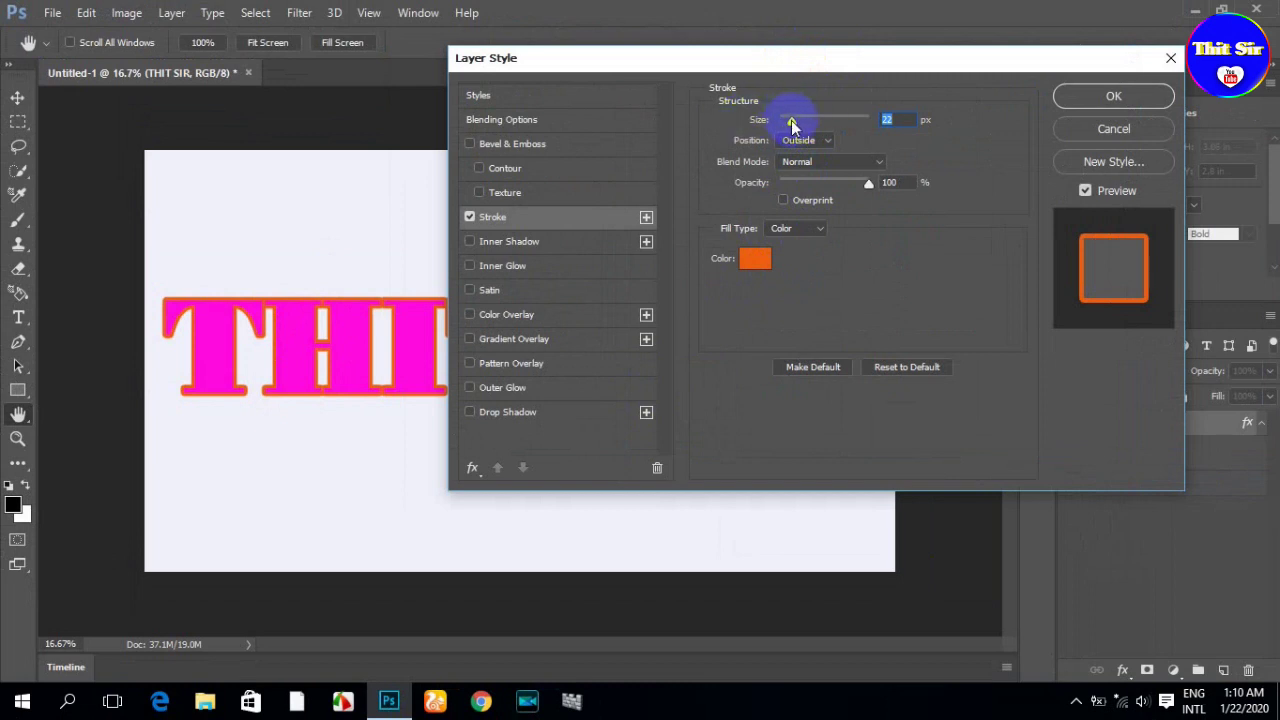
Set the text stroke to 43 px, 100% opacity, with Color fill type.
{"action": "left_click_drag", "start_coordinate": [807, 122], "coordinate": [797, 122]}
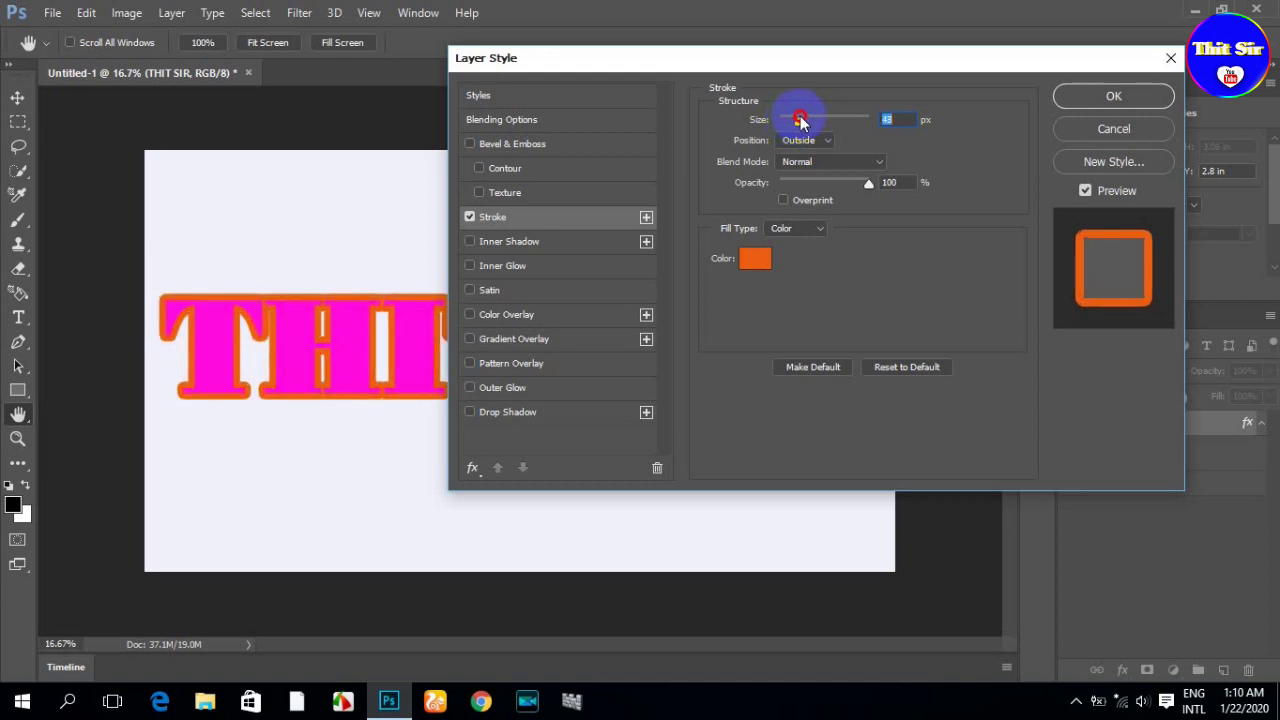
{"action": "left_click_drag", "start_coordinate": [797, 122], "coordinate": [801, 121]}
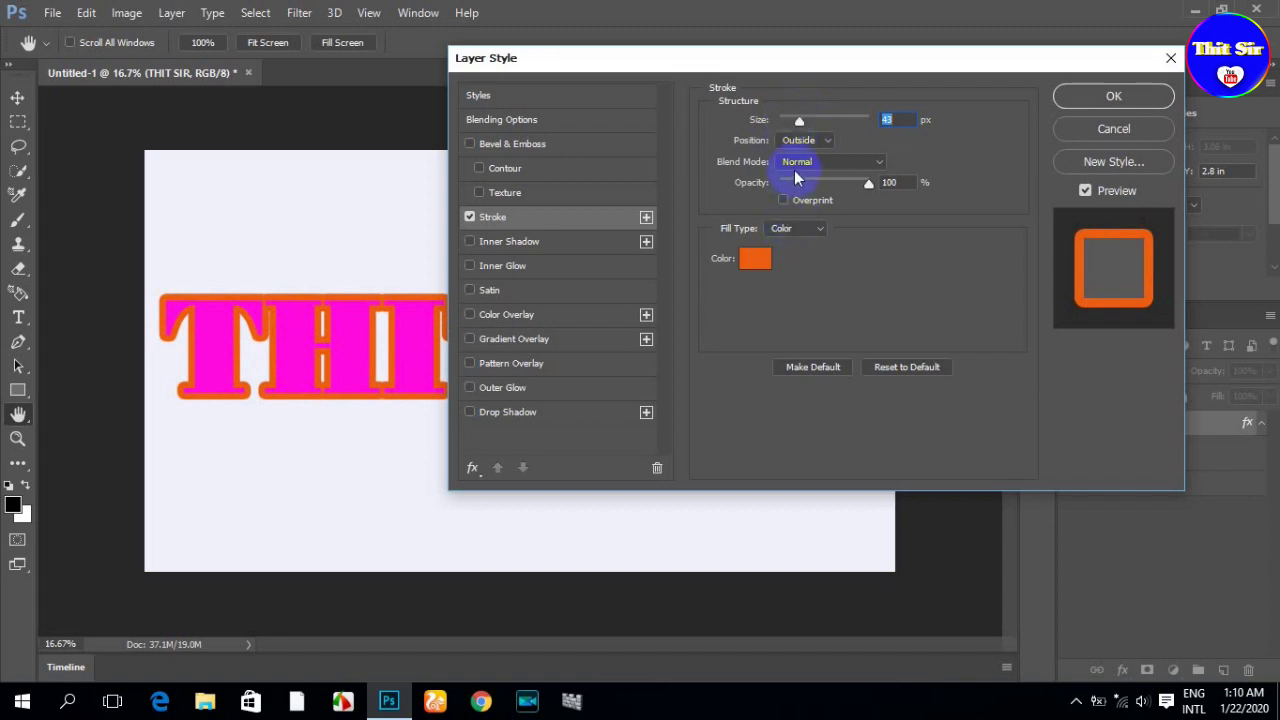
{"action": "left_click", "coordinate": [870, 188]}
{"action": "mouse_move", "coordinate": [866, 190]}
{"action": "left_mouse_down"}
{"action": "mouse_move", "coordinate": [814, 180]}
{"action": "mouse_move", "coordinate": [827, 182]}
{"action": "left_mouse_up"}
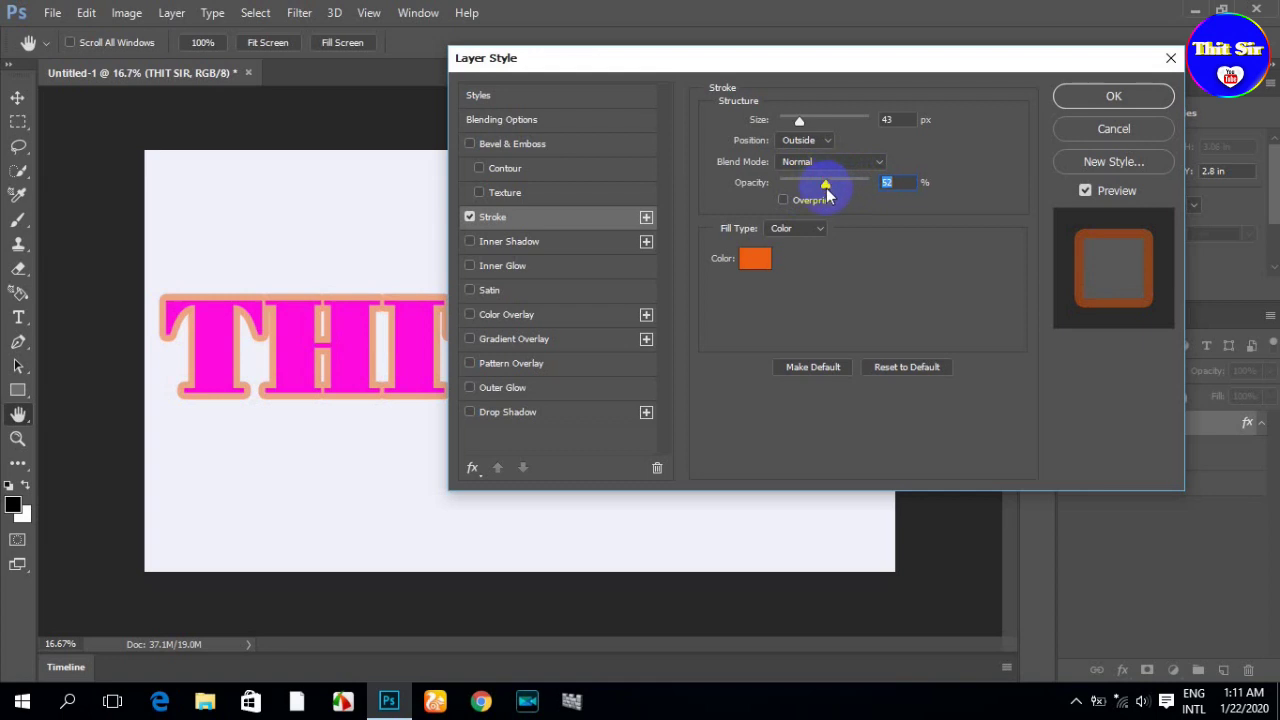
{"action": "left_click_drag", "start_coordinate": [835, 187], "coordinate": [887, 182]}
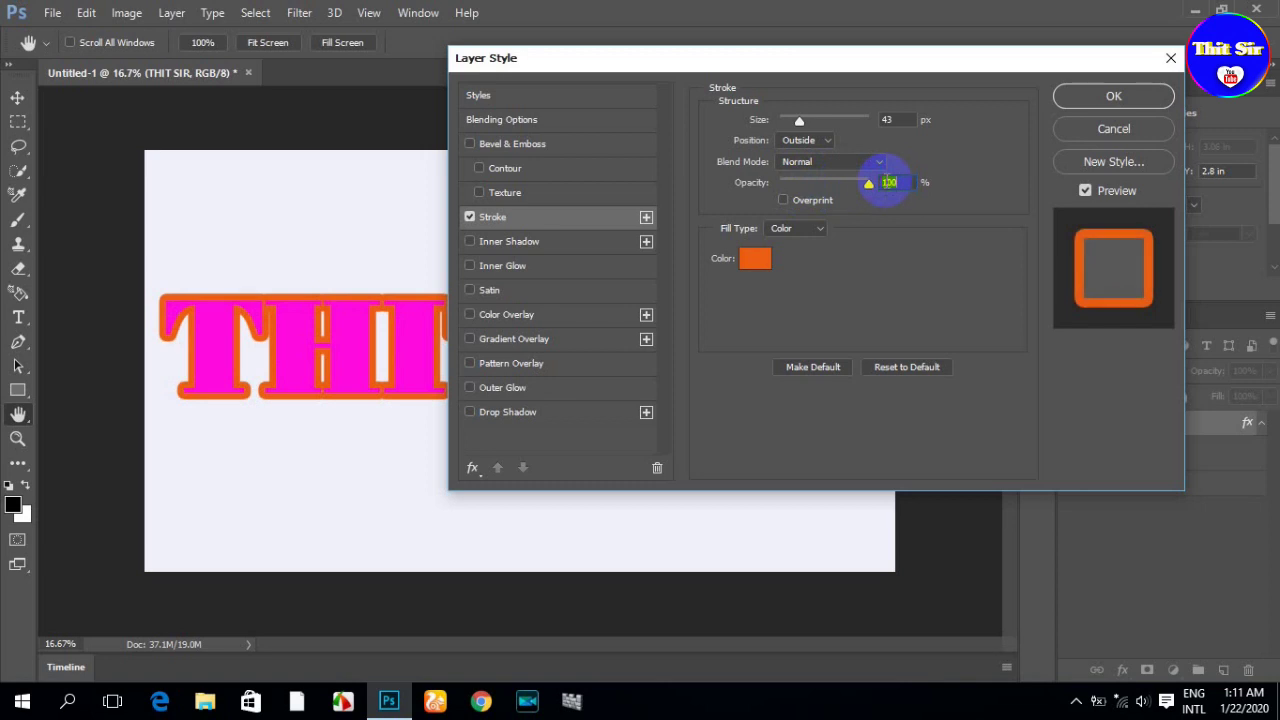
{"action": "left_click", "coordinate": [814, 231]}
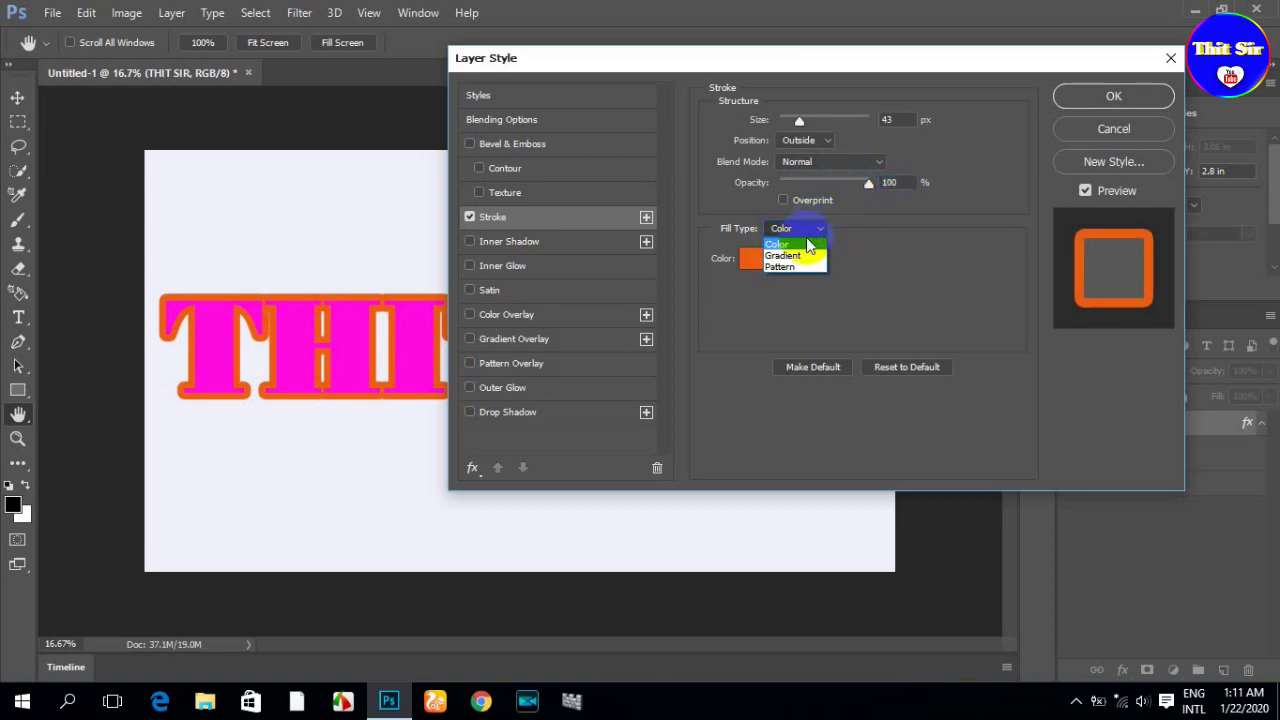
{"action": "left_click", "coordinate": [809, 245]}
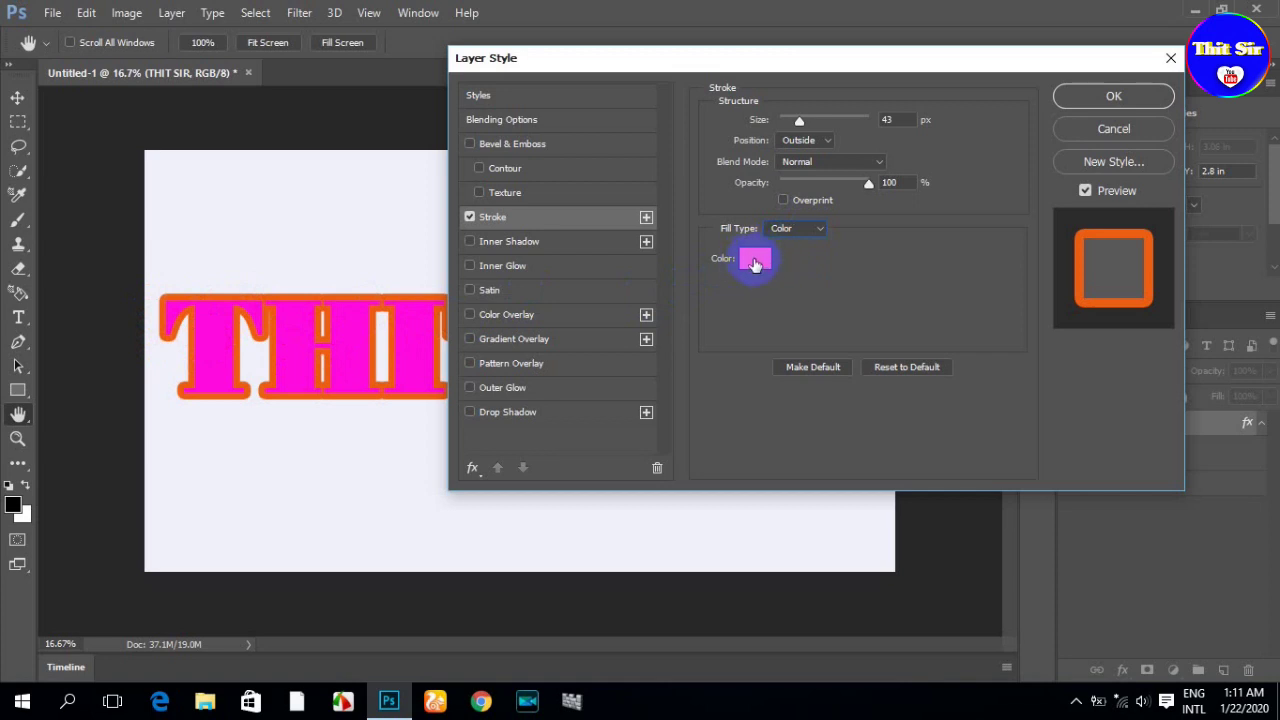
Change the 43 px stroke around THIT SIR from orange to a vivid blue.
{"action": "left_click", "coordinate": [753, 262]}
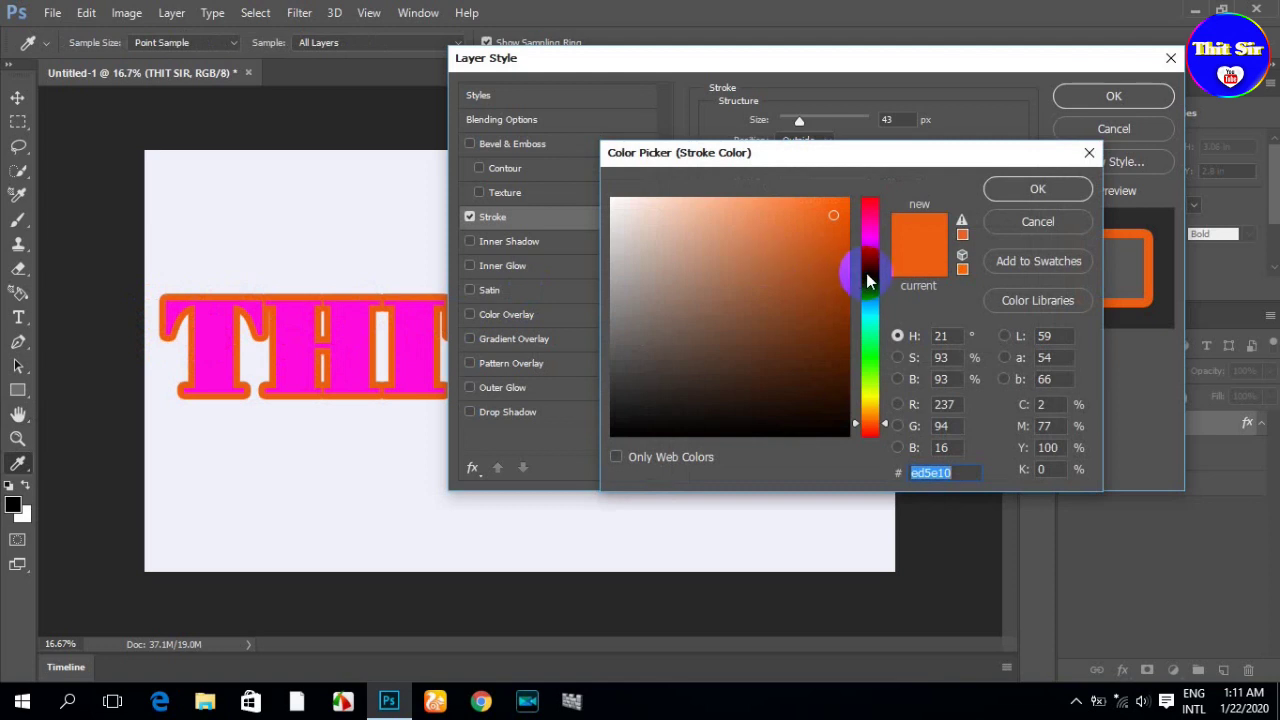
{"action": "left_click", "coordinate": [869, 273]}
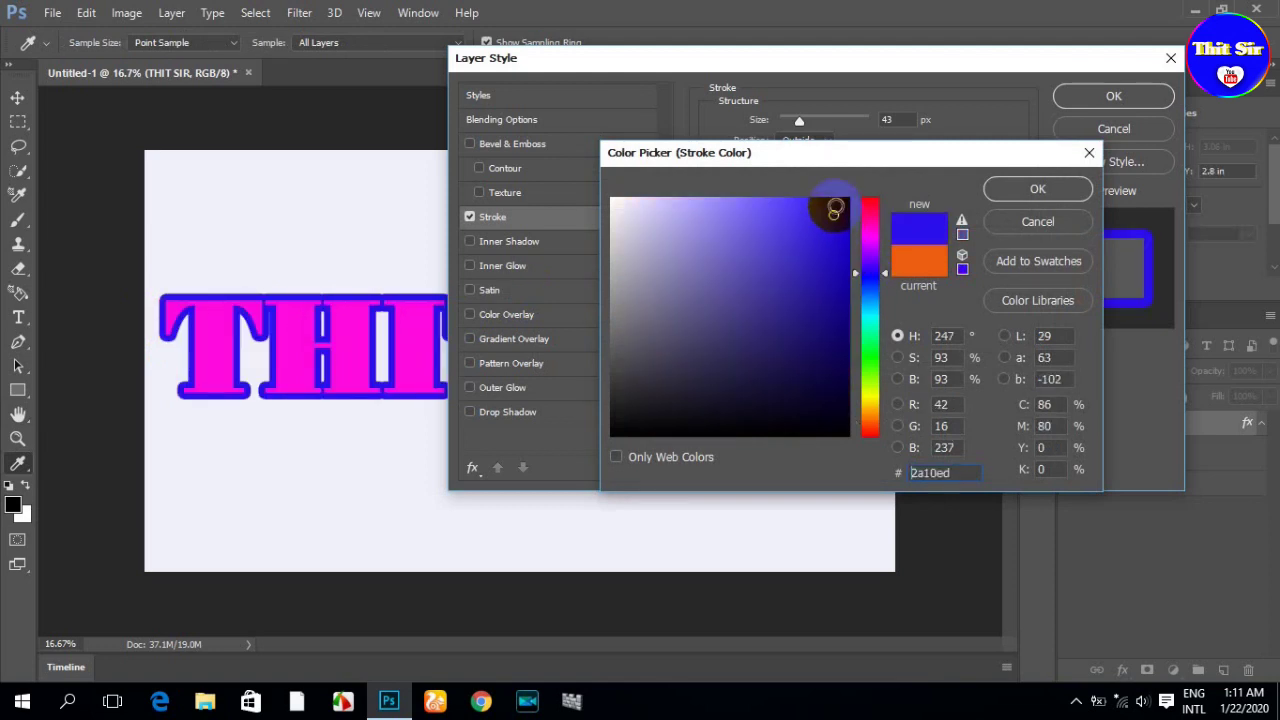
{"action": "left_click_drag", "start_coordinate": [835, 208], "coordinate": [849, 209]}
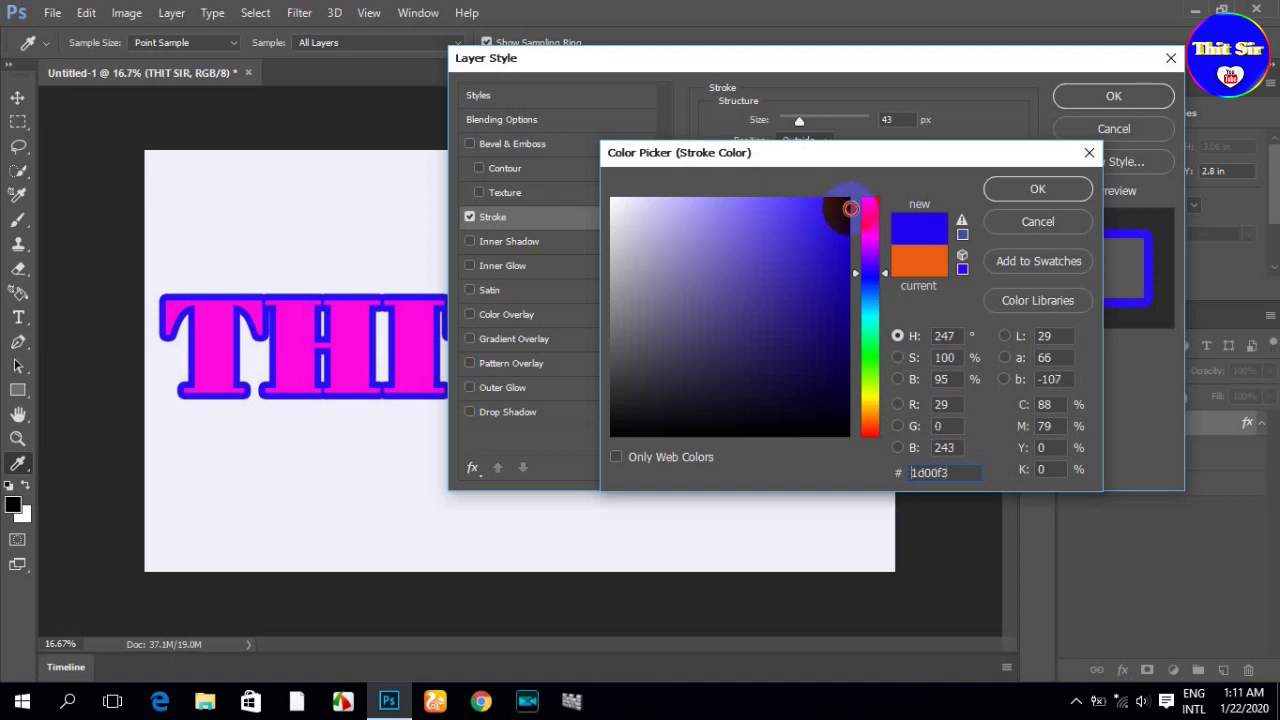
{"action": "left_click", "coordinate": [1018, 190]}
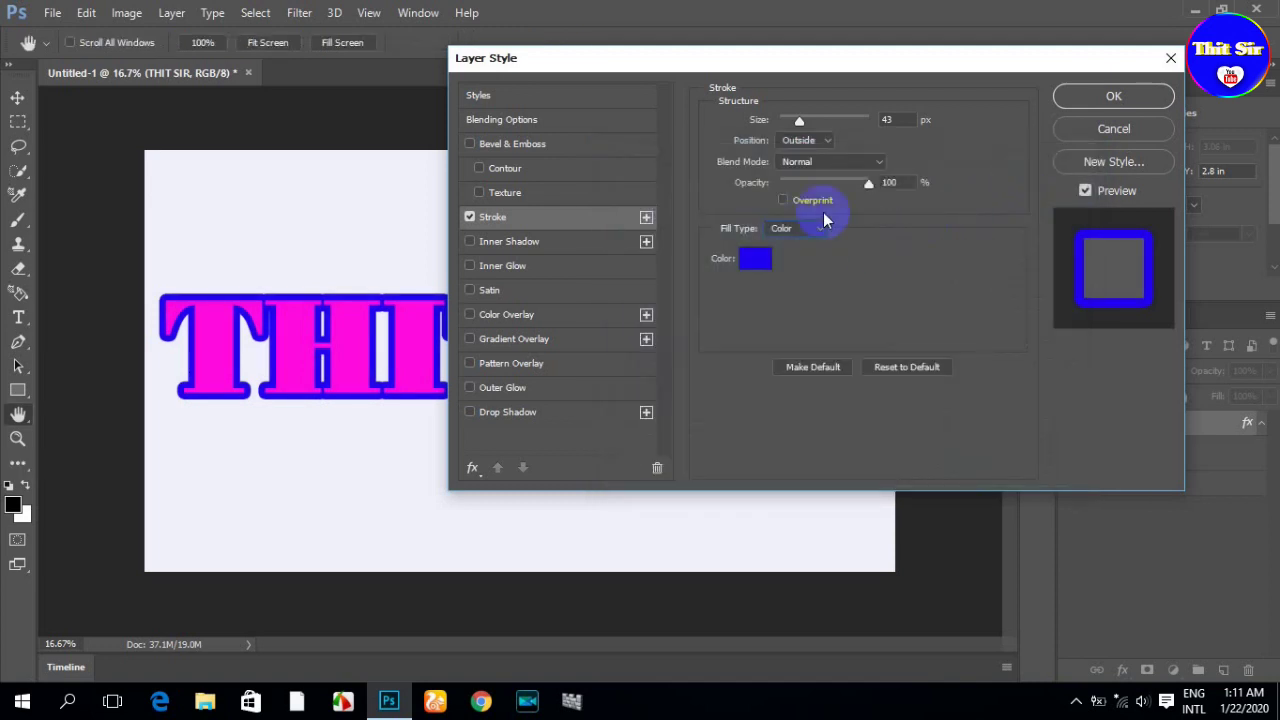
{"action": "mouse_move", "coordinate": [789, 62]}
{"action": "left_mouse_down"}
{"action": "mouse_move", "coordinate": [956, 80]}
{"action": "mouse_move", "coordinate": [863, 87]}
{"action": "left_mouse_up"}
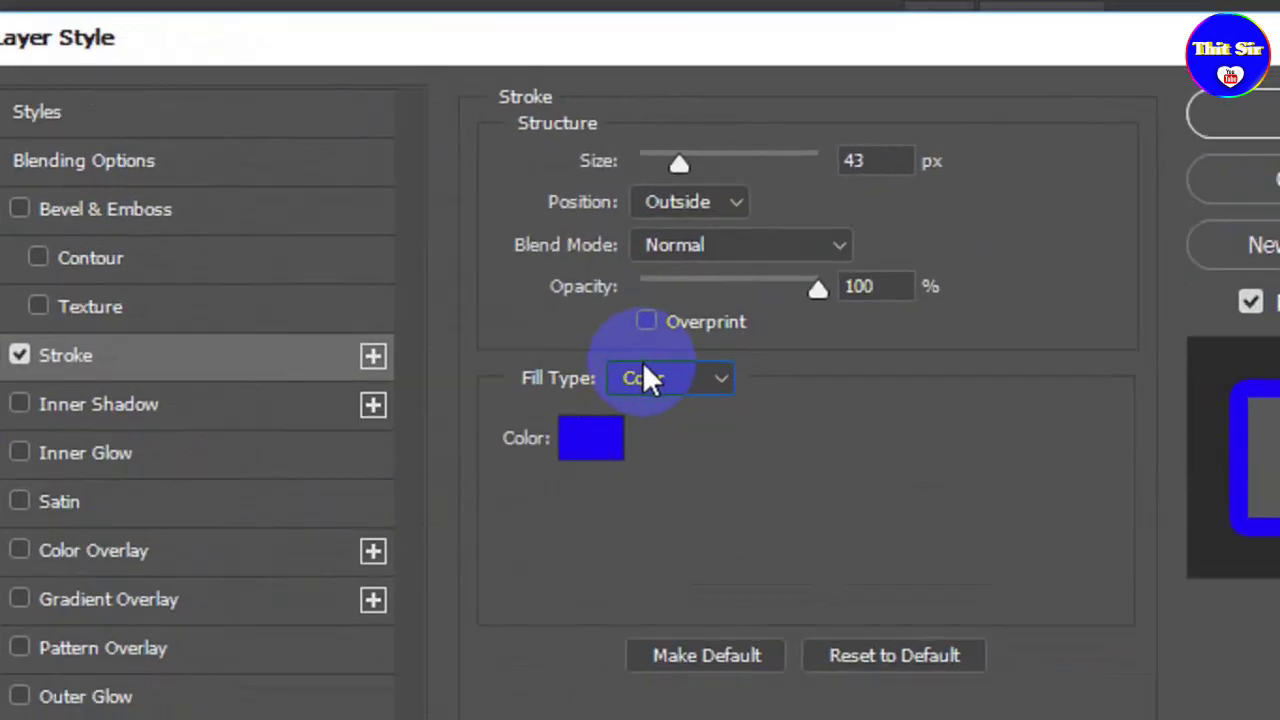
Switch the THIT SIR stroke's fill type from solid blue to Gradient.
{"action": "left_click", "coordinate": [862, 289]}
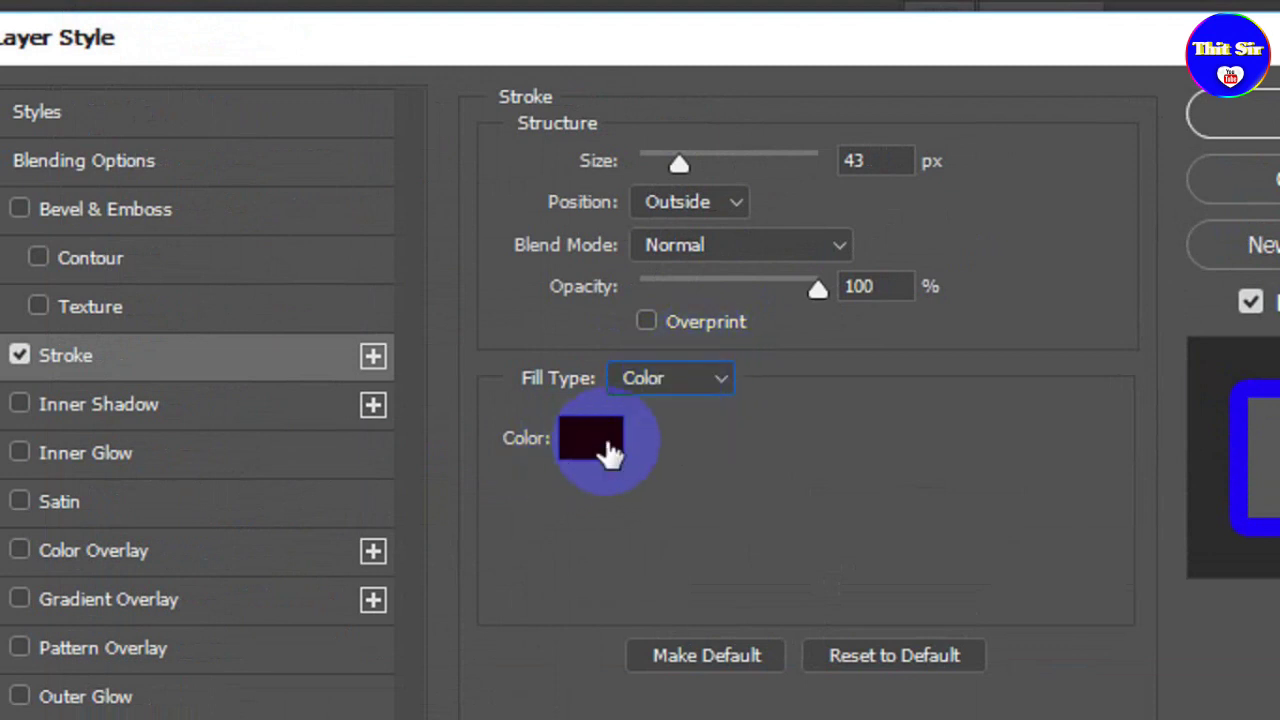
{"action": "left_click", "coordinate": [706, 380]}
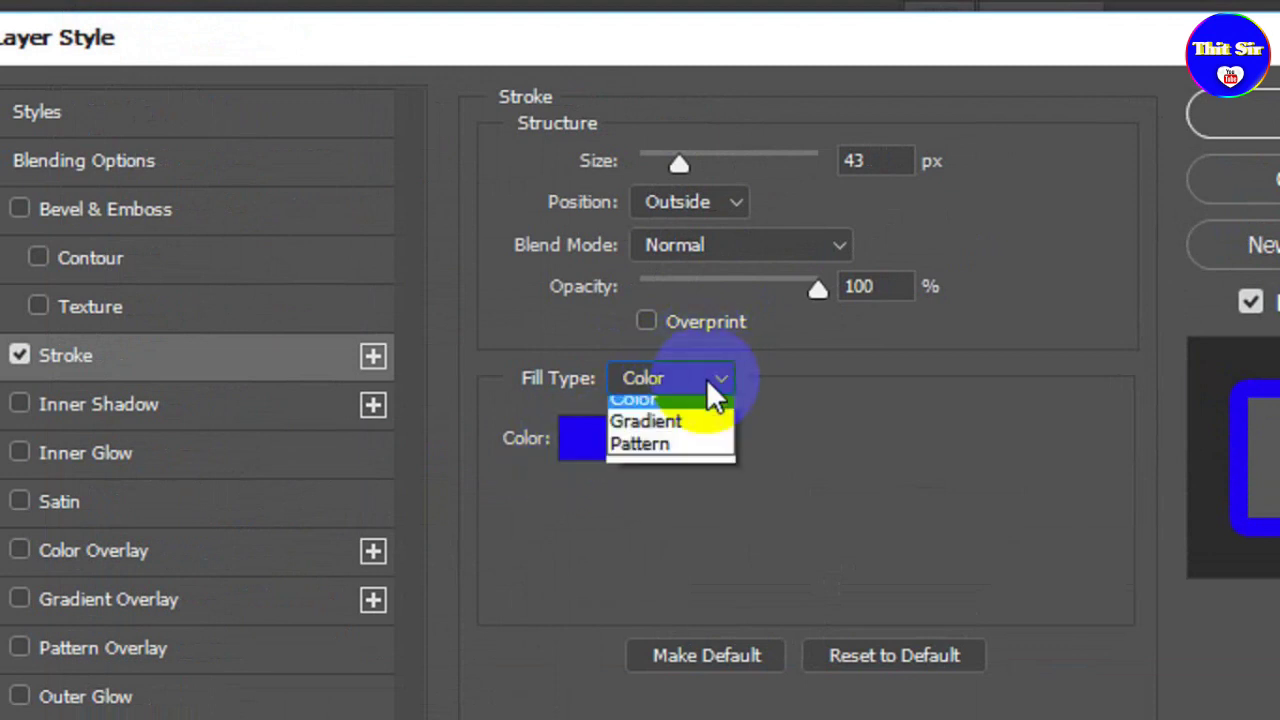
{"action": "left_click", "coordinate": [678, 433]}
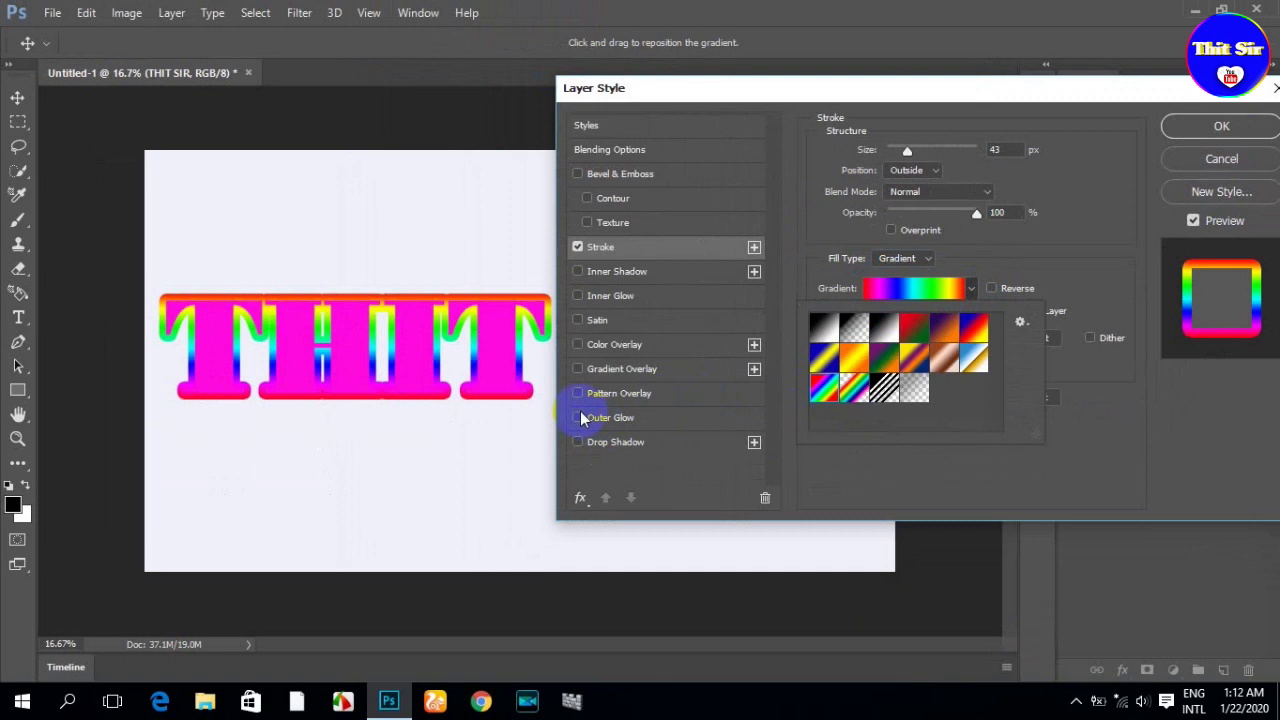
{"action": "left_click", "coordinate": [382, 378]}
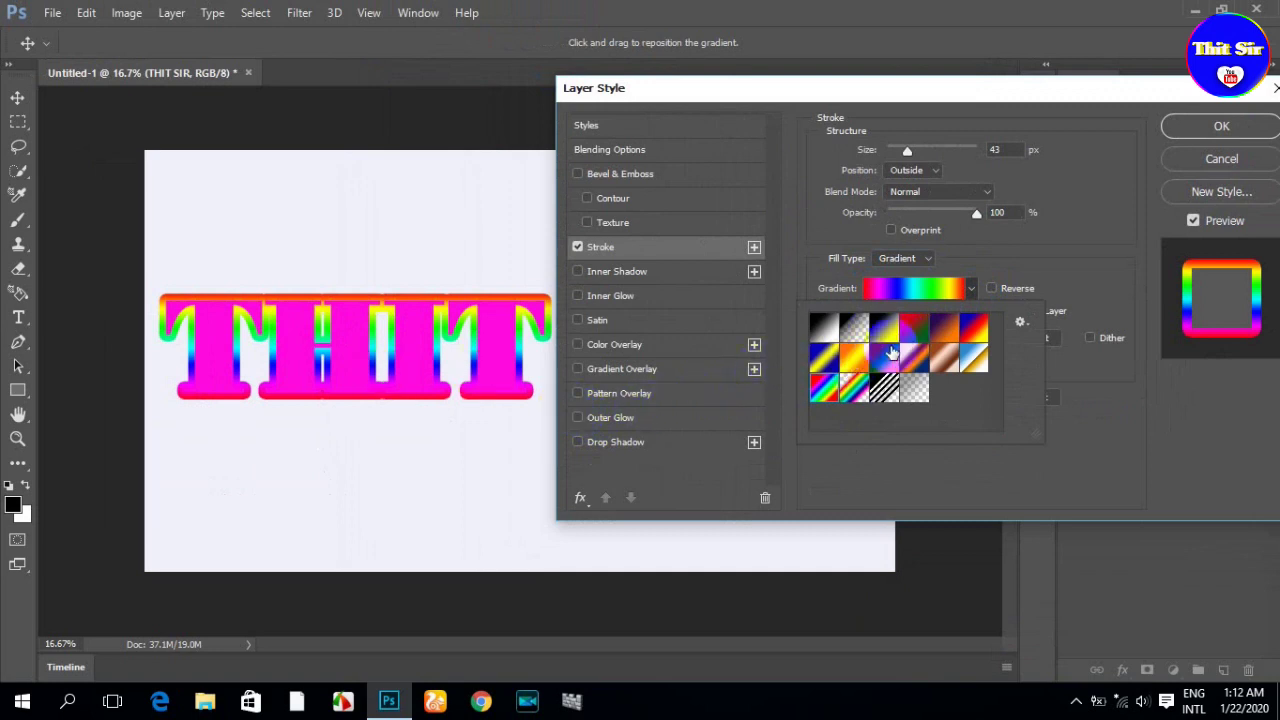
{"action": "left_click", "coordinate": [988, 360]}
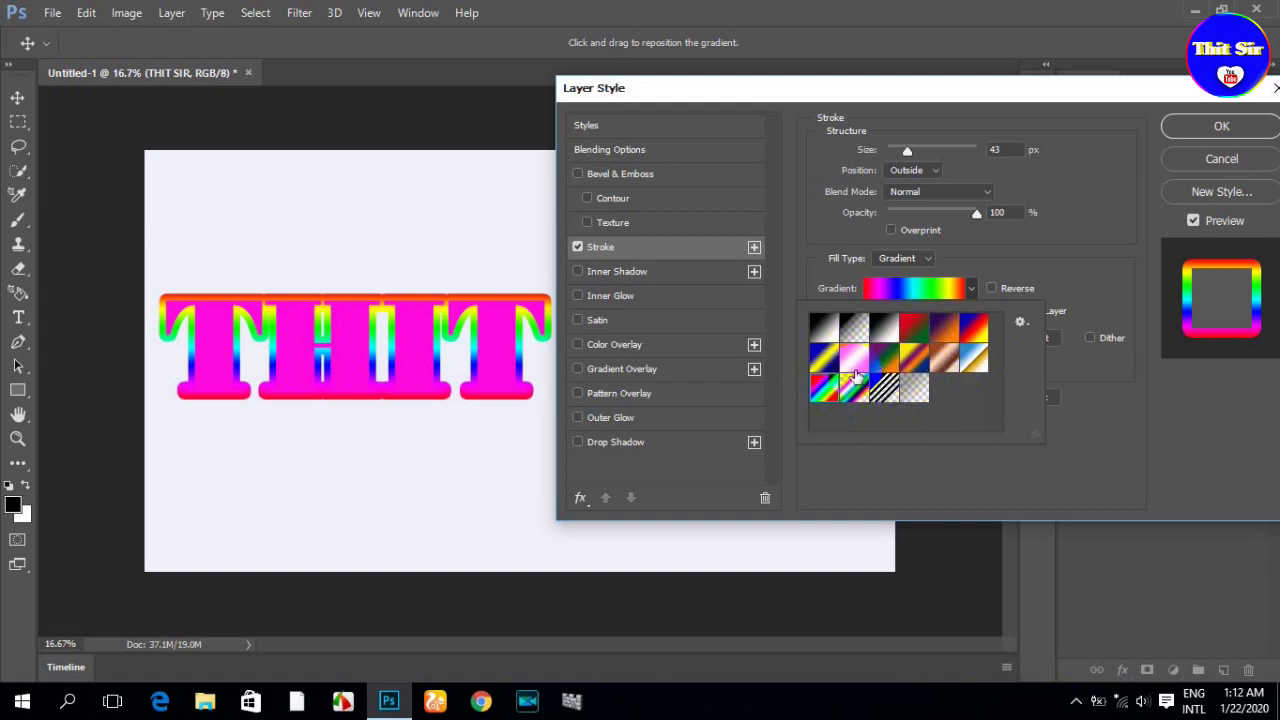
{"action": "left_click", "coordinate": [835, 400]}
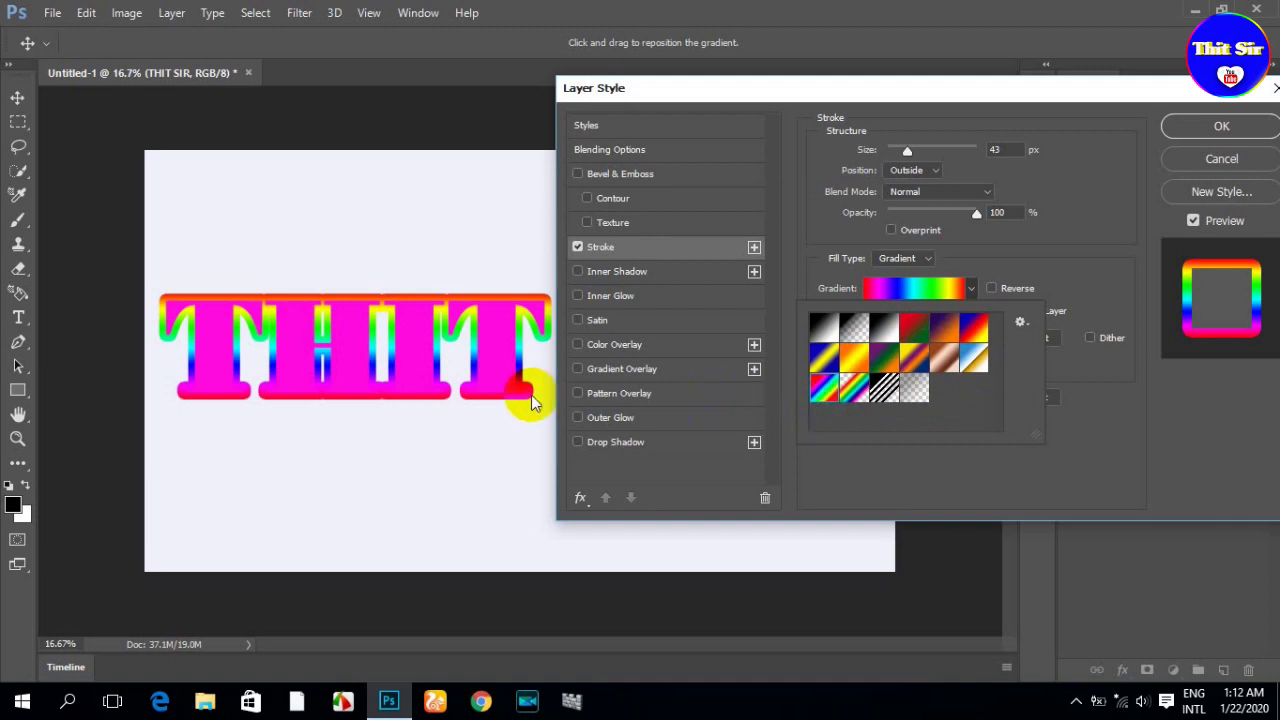
Reposition the stroke gradient over the letters and settle on the rainbow spectrum preset.
{"action": "left_click", "coordinate": [380, 352]}
{"action": "left_click_drag", "start_coordinate": [380, 352], "coordinate": [408, 336]}
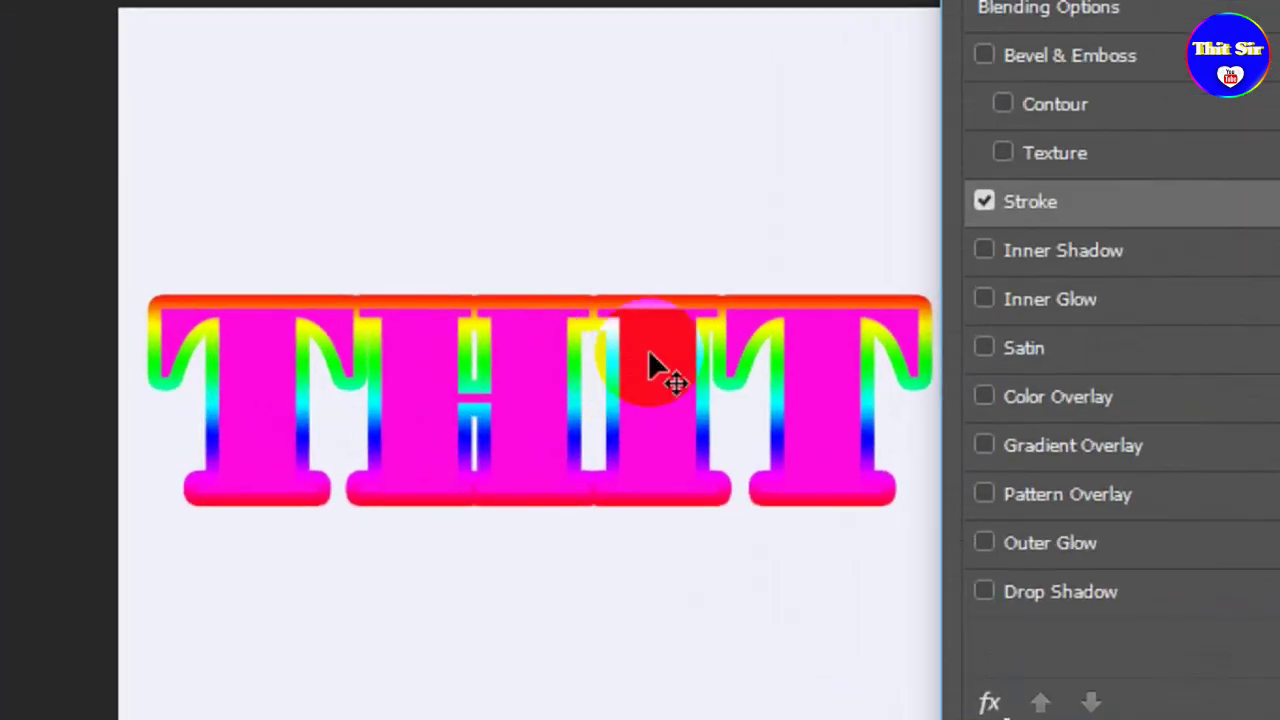
{"action": "left_click_drag", "start_coordinate": [404, 325], "coordinate": [407, 339]}
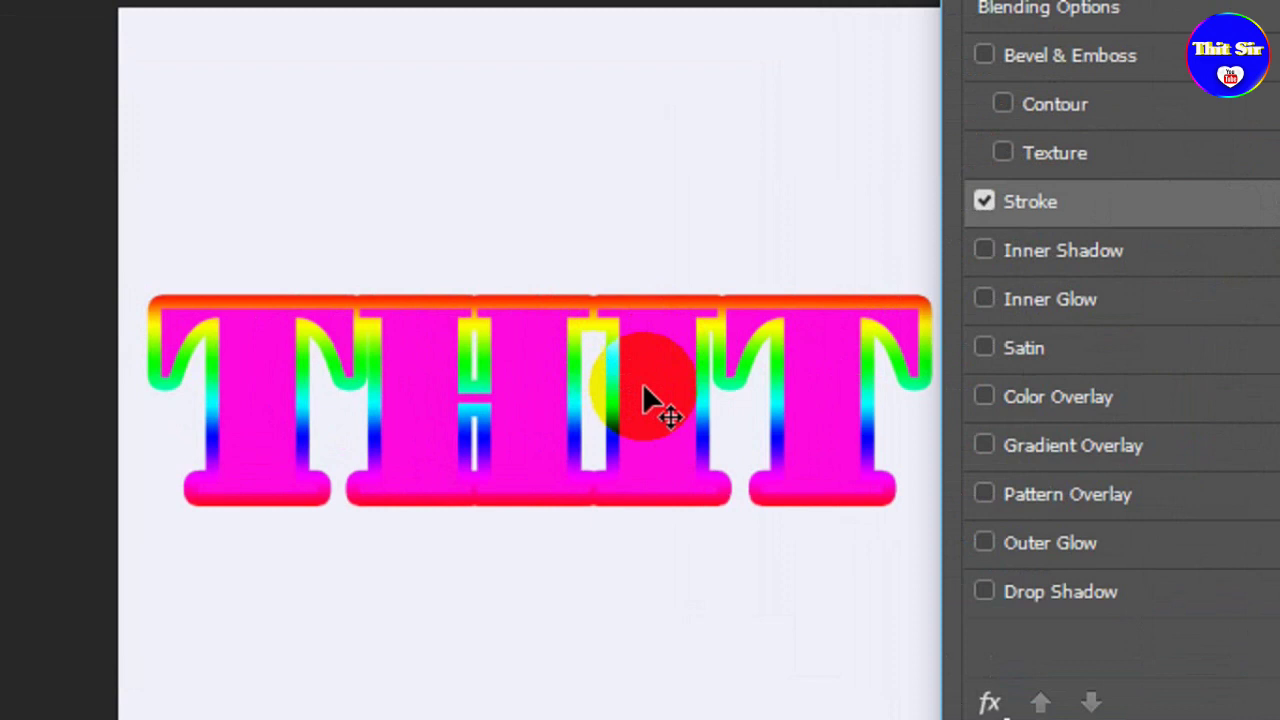
{"action": "left_click_drag", "start_coordinate": [643, 388], "coordinate": [800, 410]}
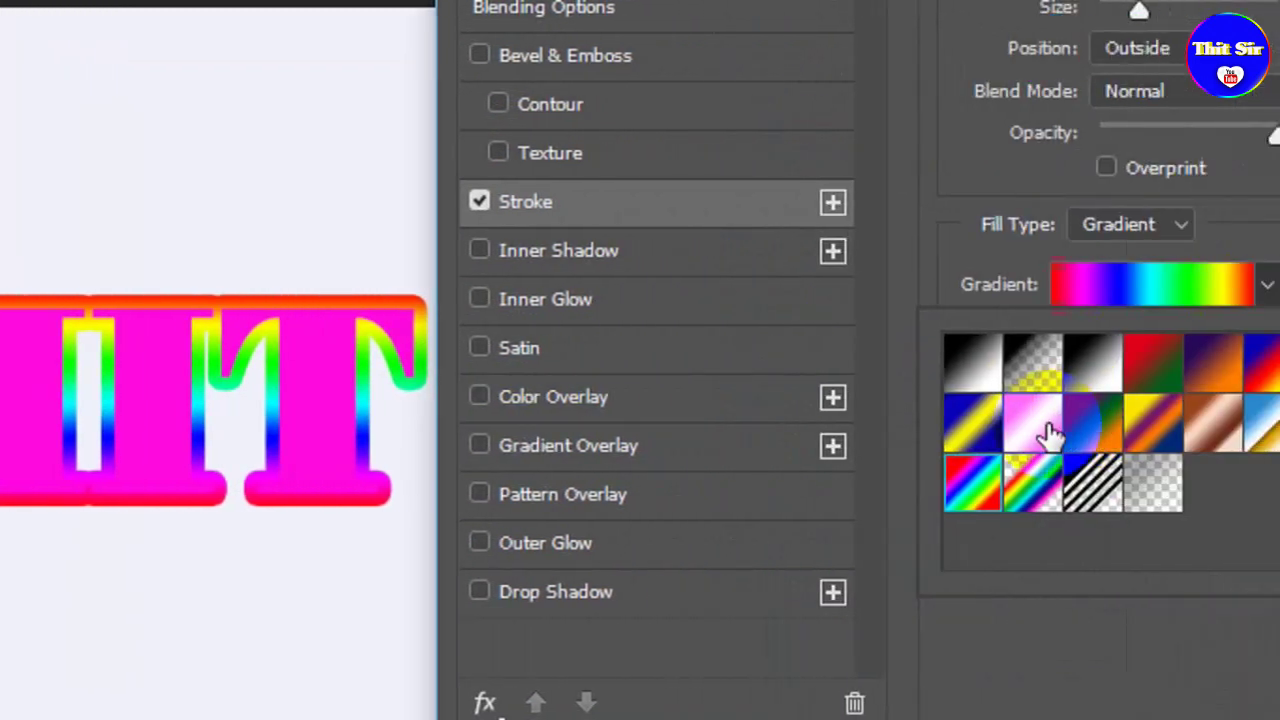
{"action": "left_click", "coordinate": [983, 431]}
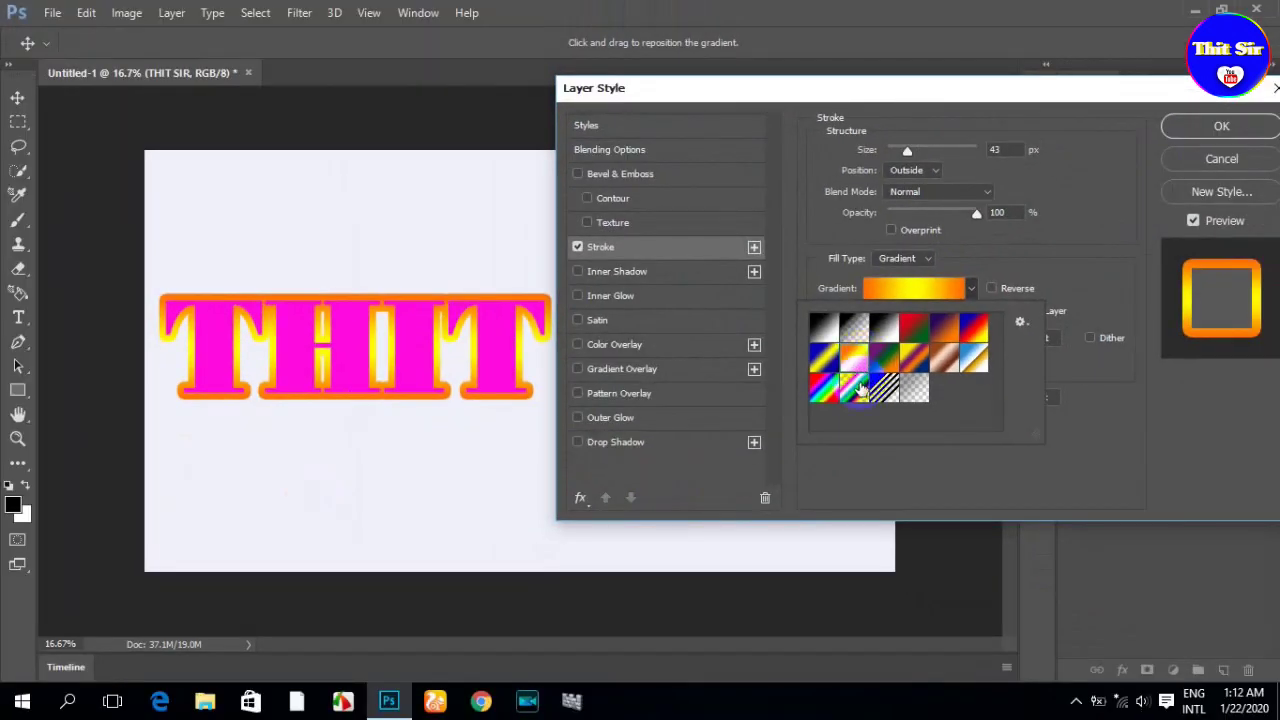
{"action": "left_click", "coordinate": [856, 389]}
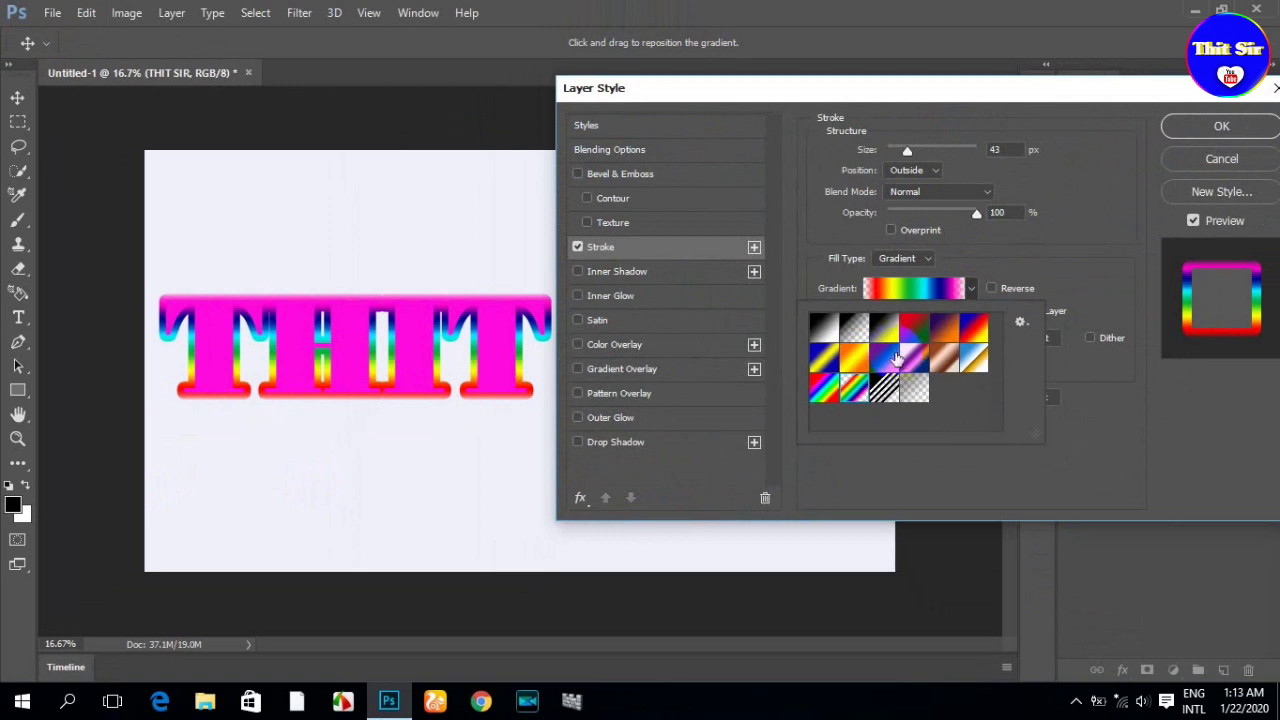
{"action": "left_click", "coordinate": [818, 392]}
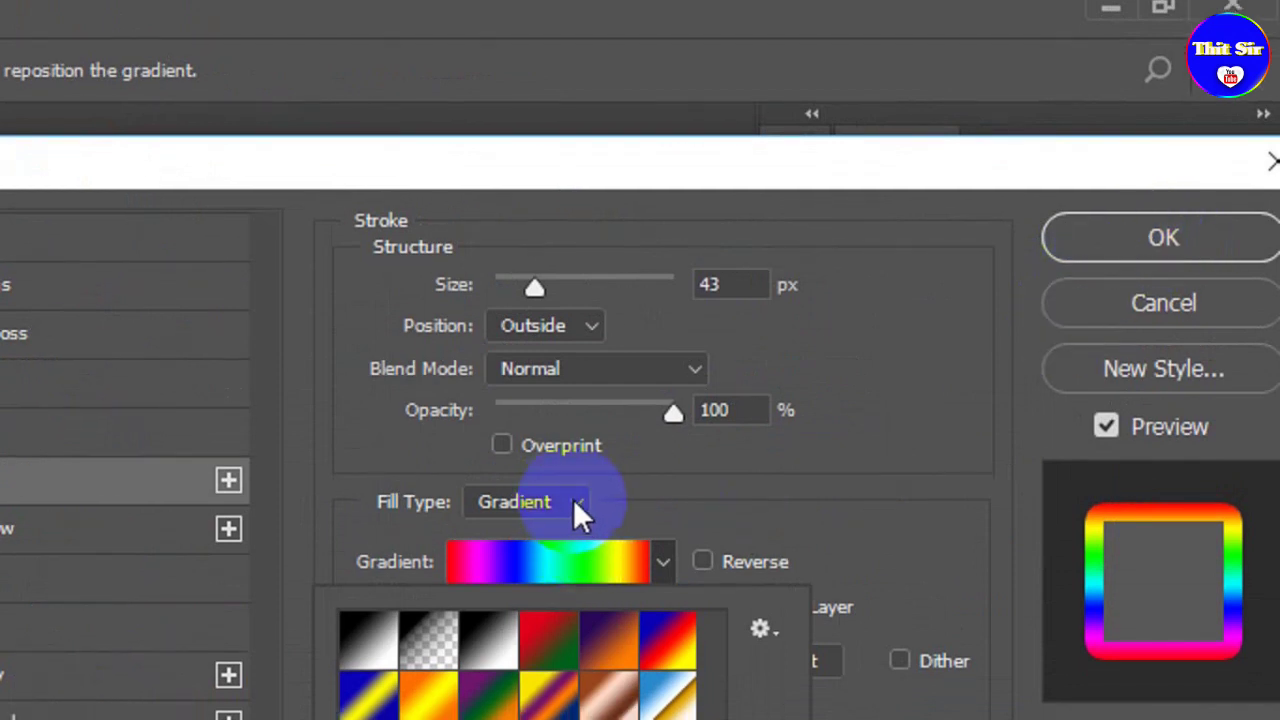
{"action": "left_click", "coordinate": [573, 499]}
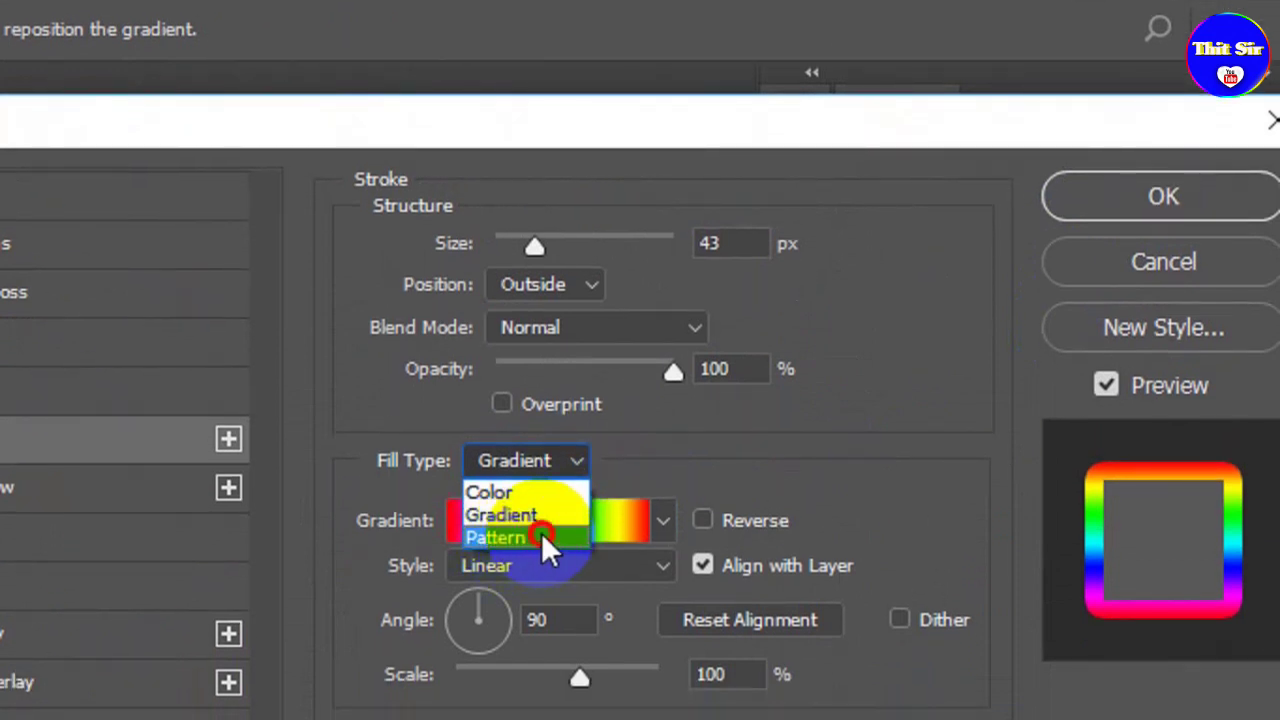
{"action": "left_click", "coordinate": [541, 536]}
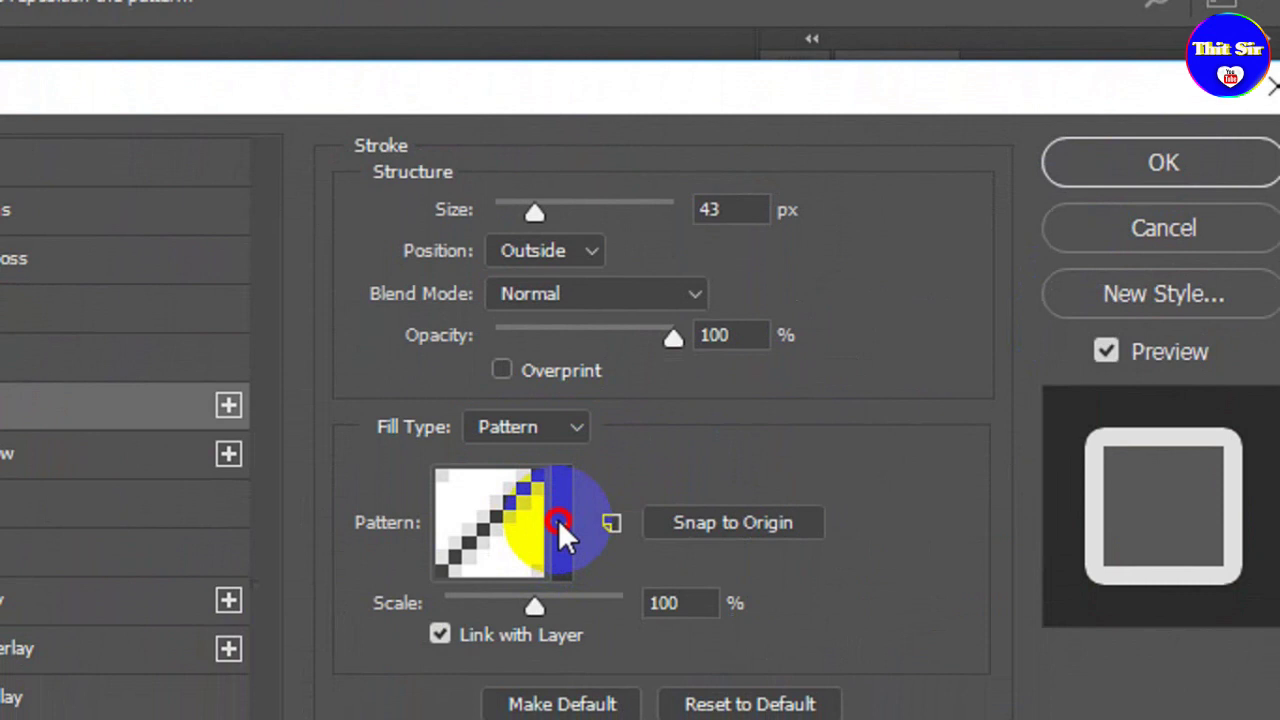
{"action": "left_click", "coordinate": [561, 523]}
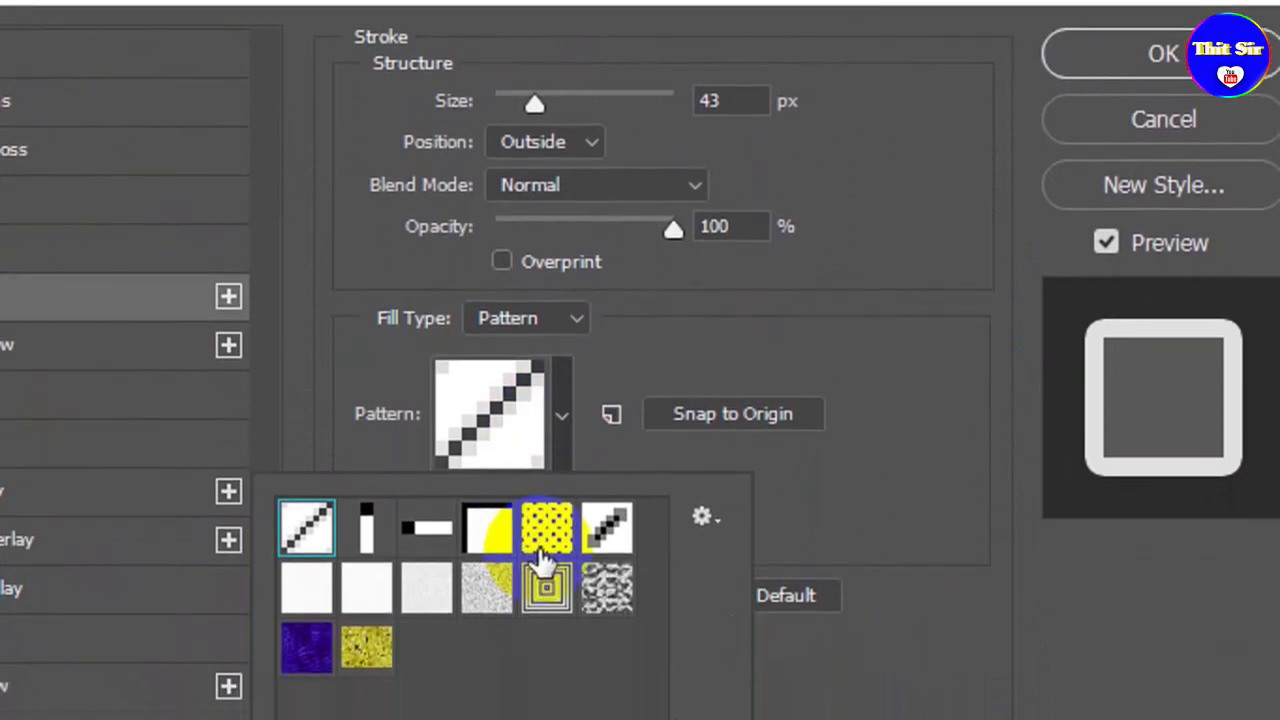
{"action": "left_click", "coordinate": [542, 545]}
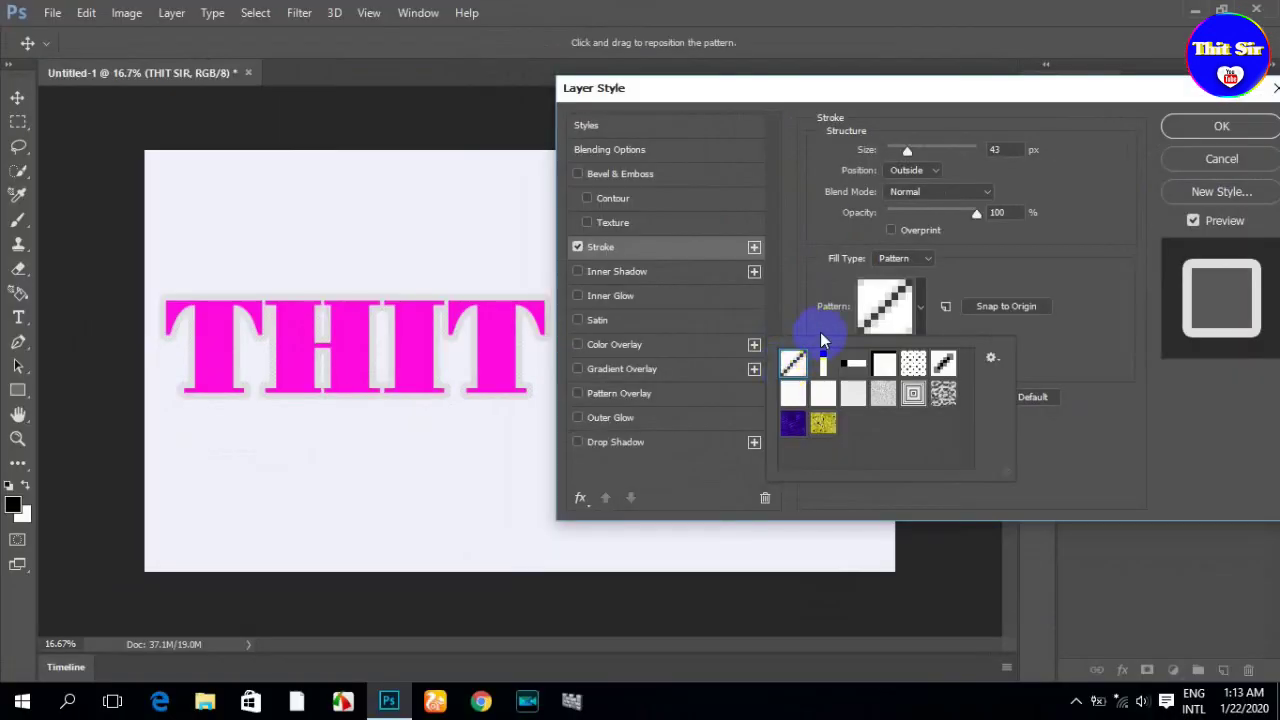
{"action": "left_click", "coordinate": [927, 258]}
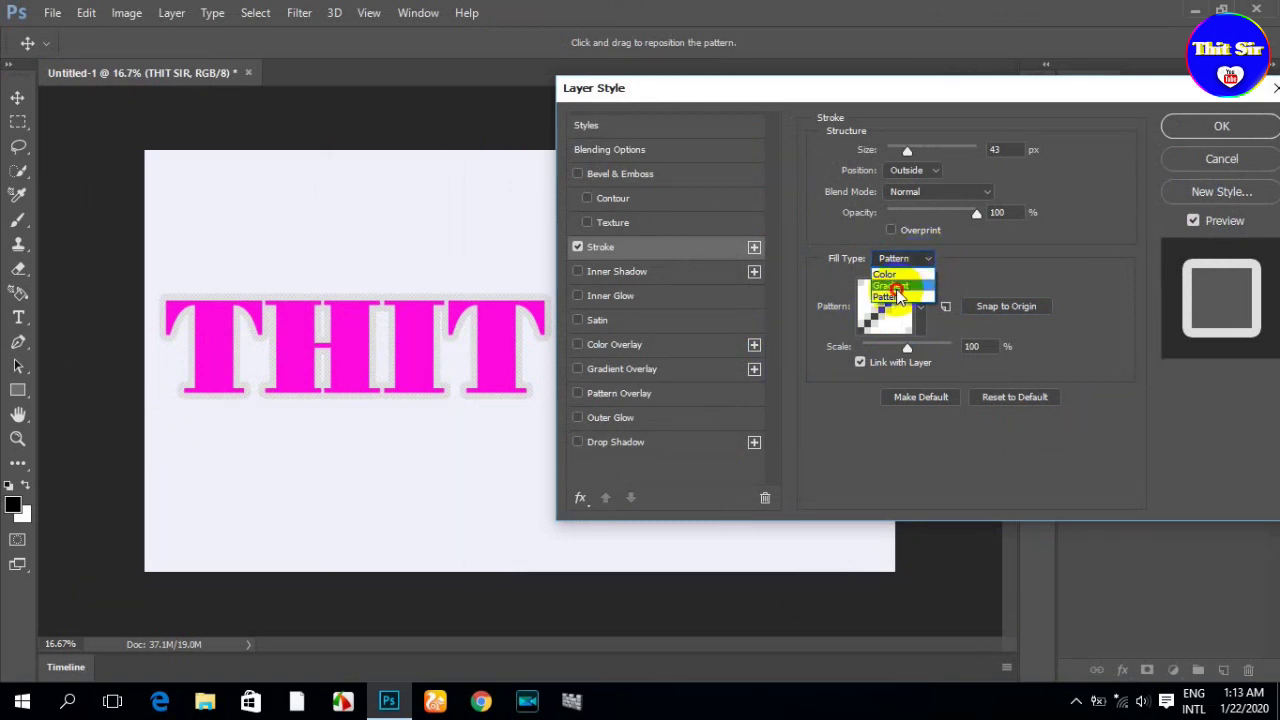
{"action": "left_click", "coordinate": [898, 288]}
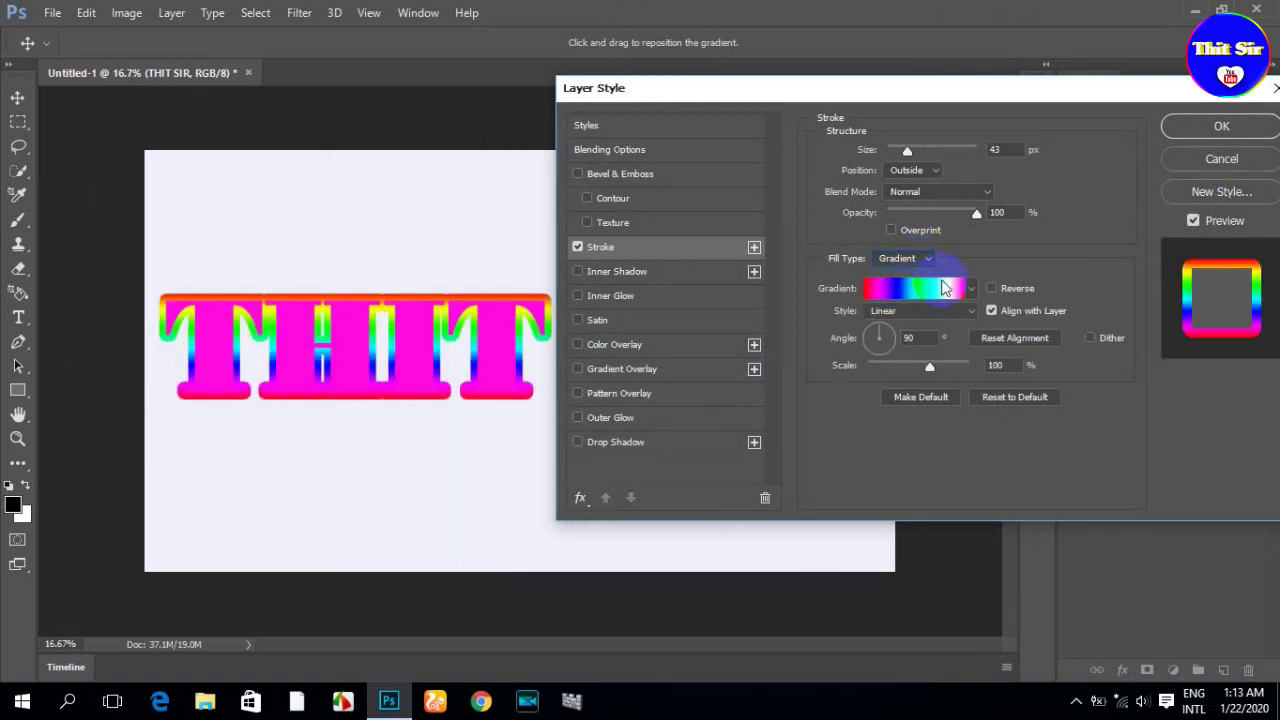
{"action": "left_click", "coordinate": [973, 287]}
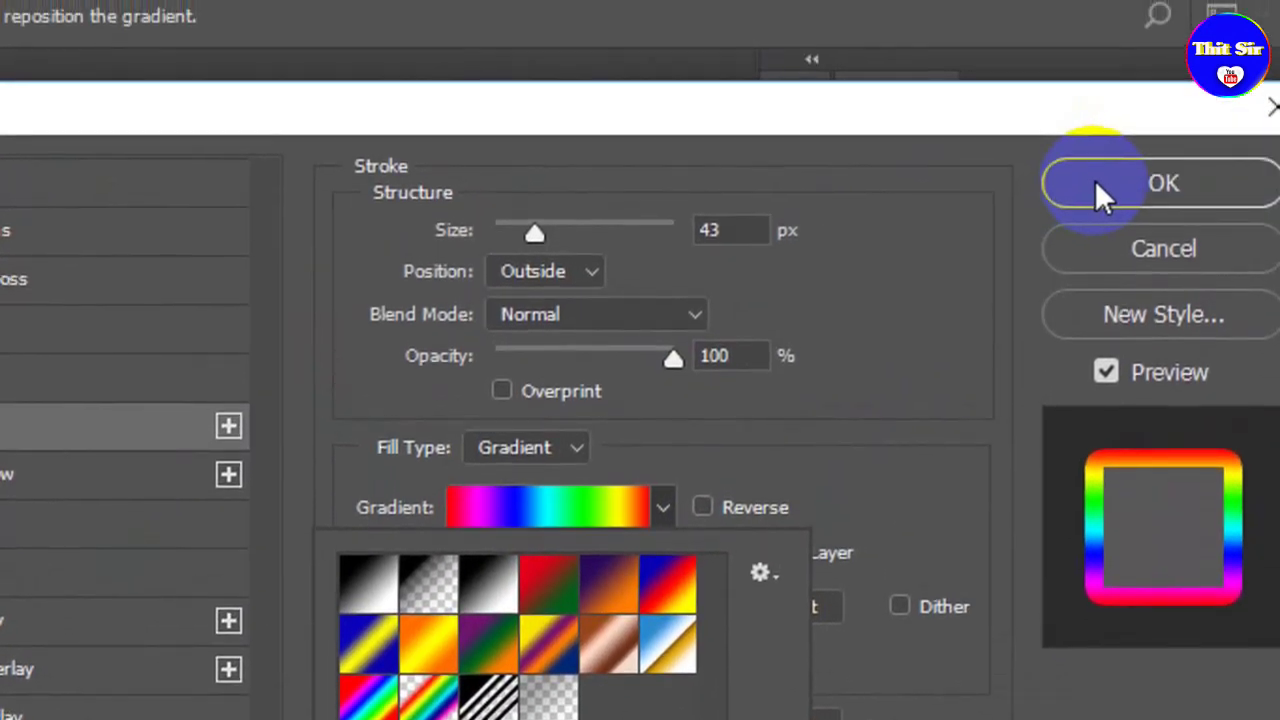
Apply the rainbow gradient stroke to THIT SIR and close the Layer Style dialog.
{"action": "left_click", "coordinate": [1093, 189]}
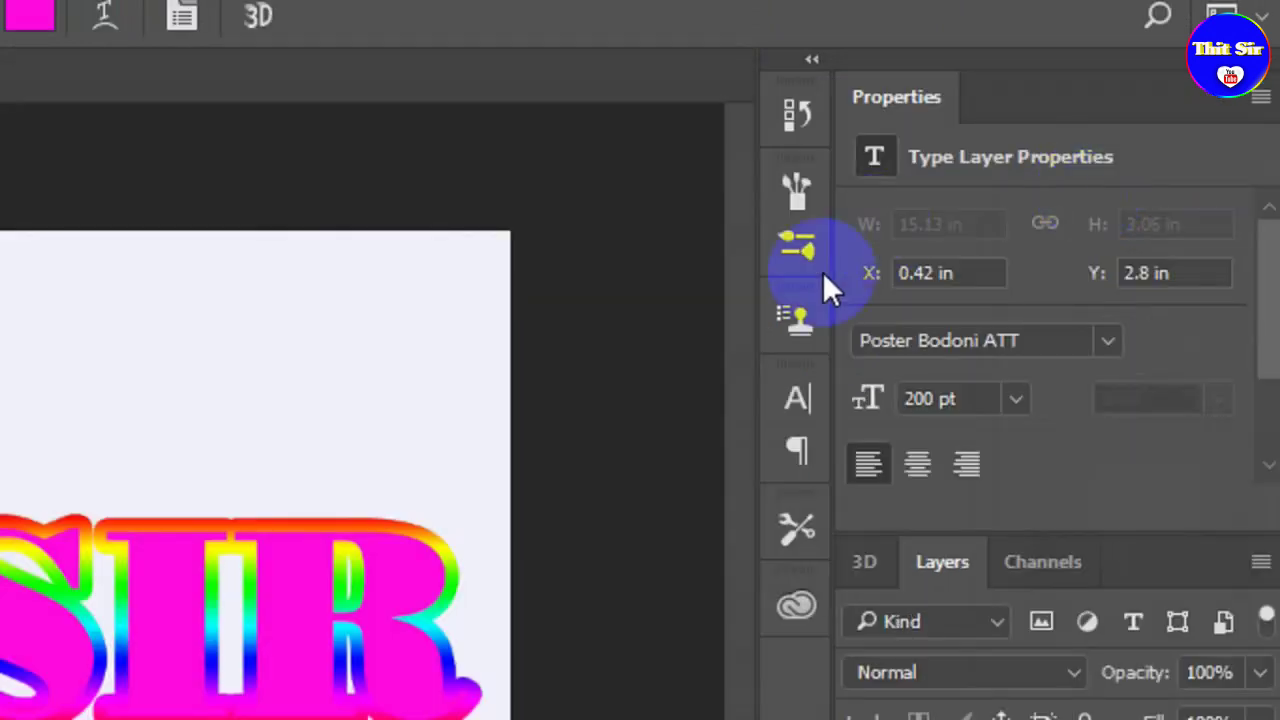
{"action": "left_click", "coordinate": [338, 512]}
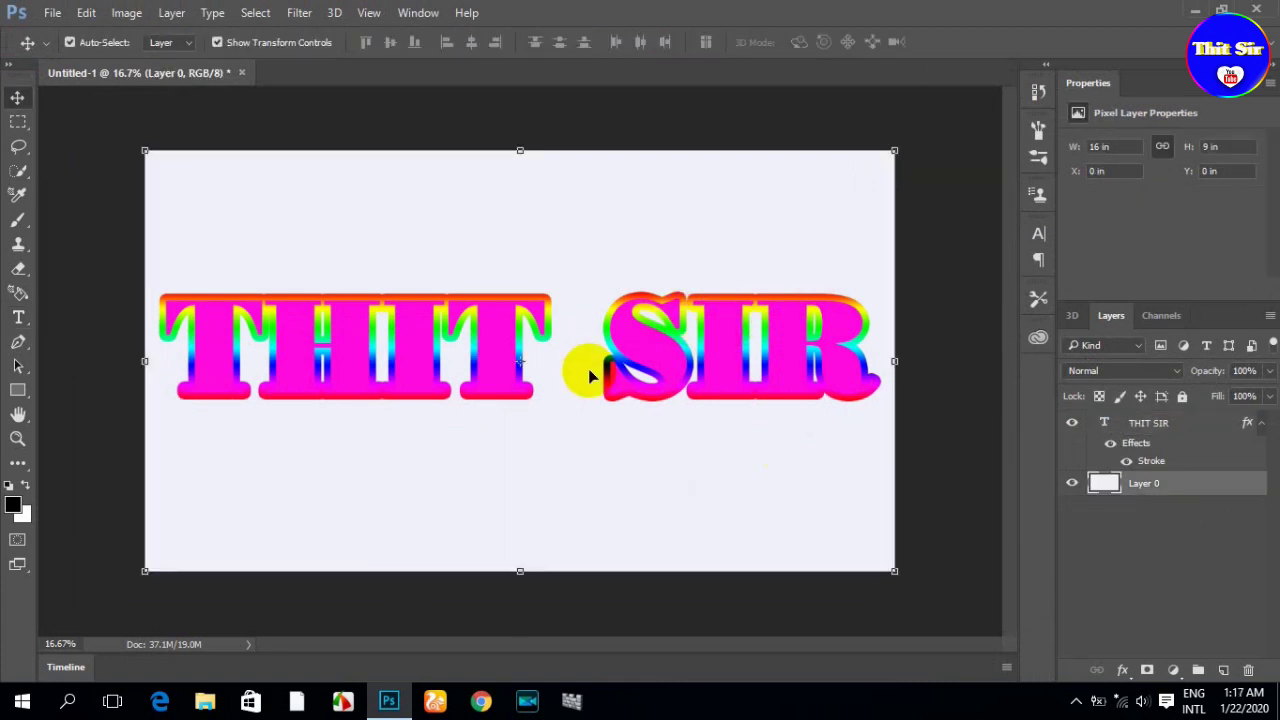
{"action": "left_click", "coordinate": [428, 368]}
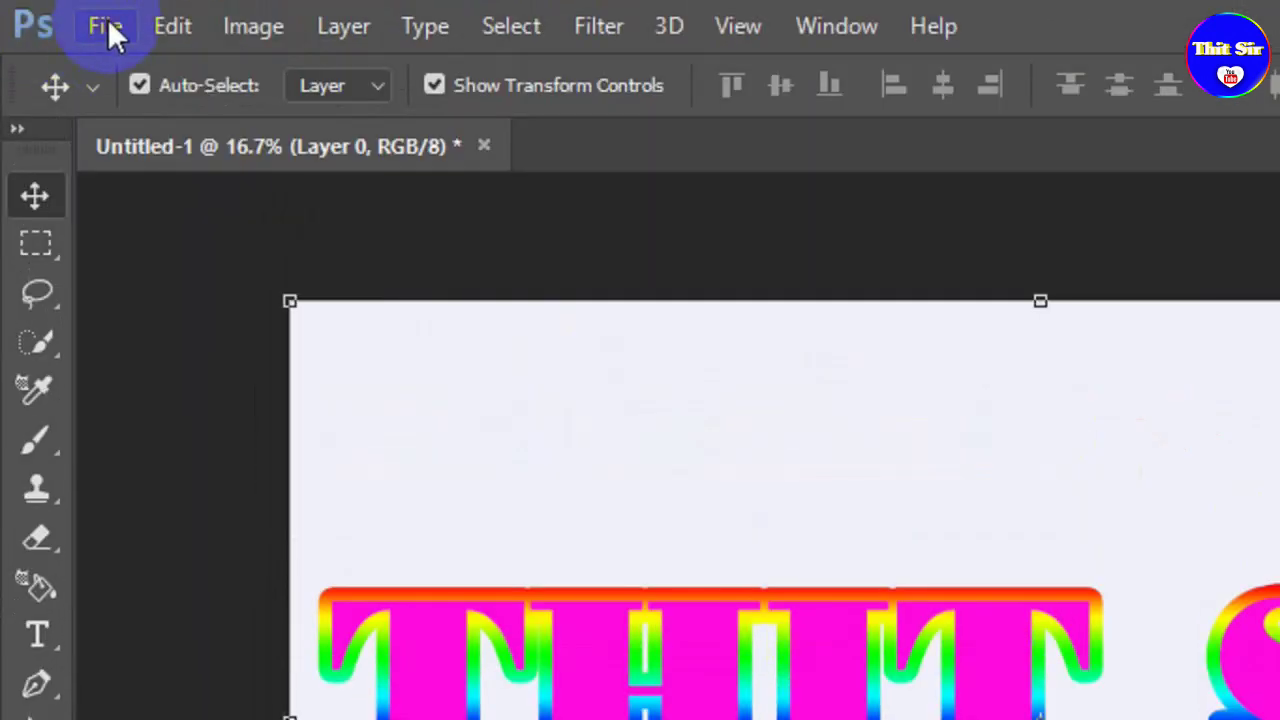
{"action": "left_click", "coordinate": [113, 30]}
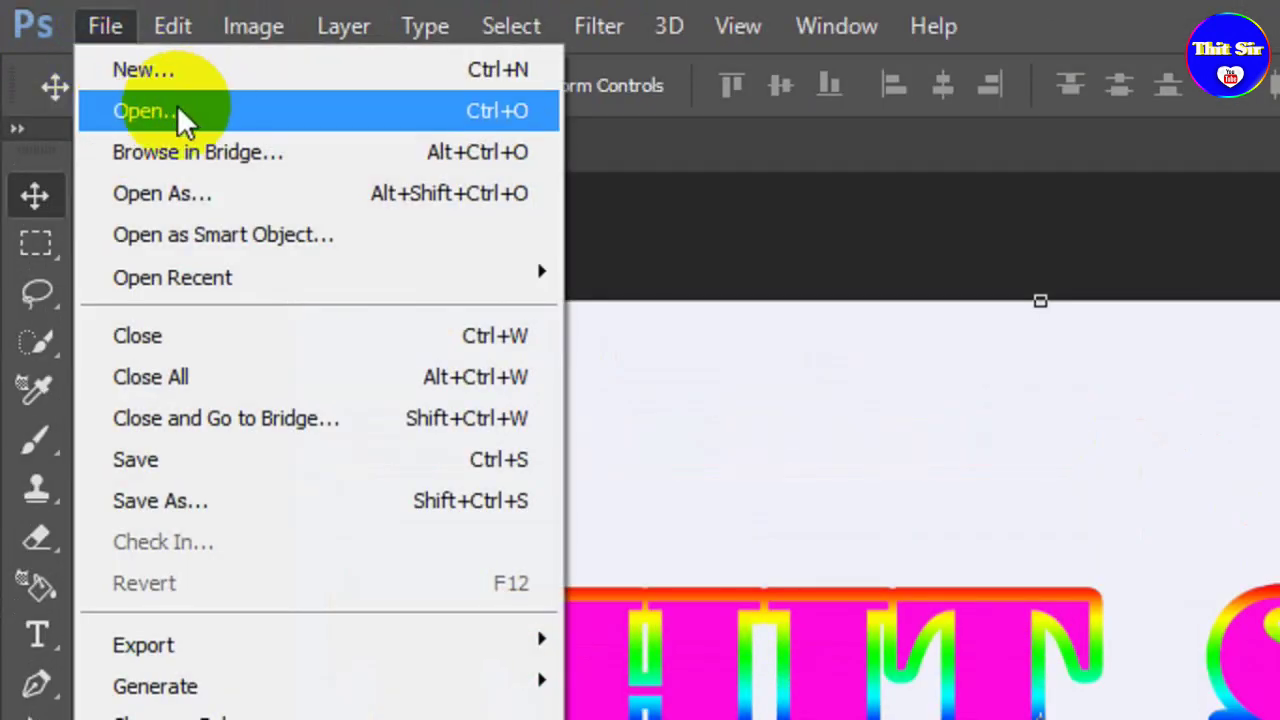
Open the blue flower image n (253).jpg from the back grown photos folder on D:.
{"action": "left_click", "coordinate": [207, 114]}
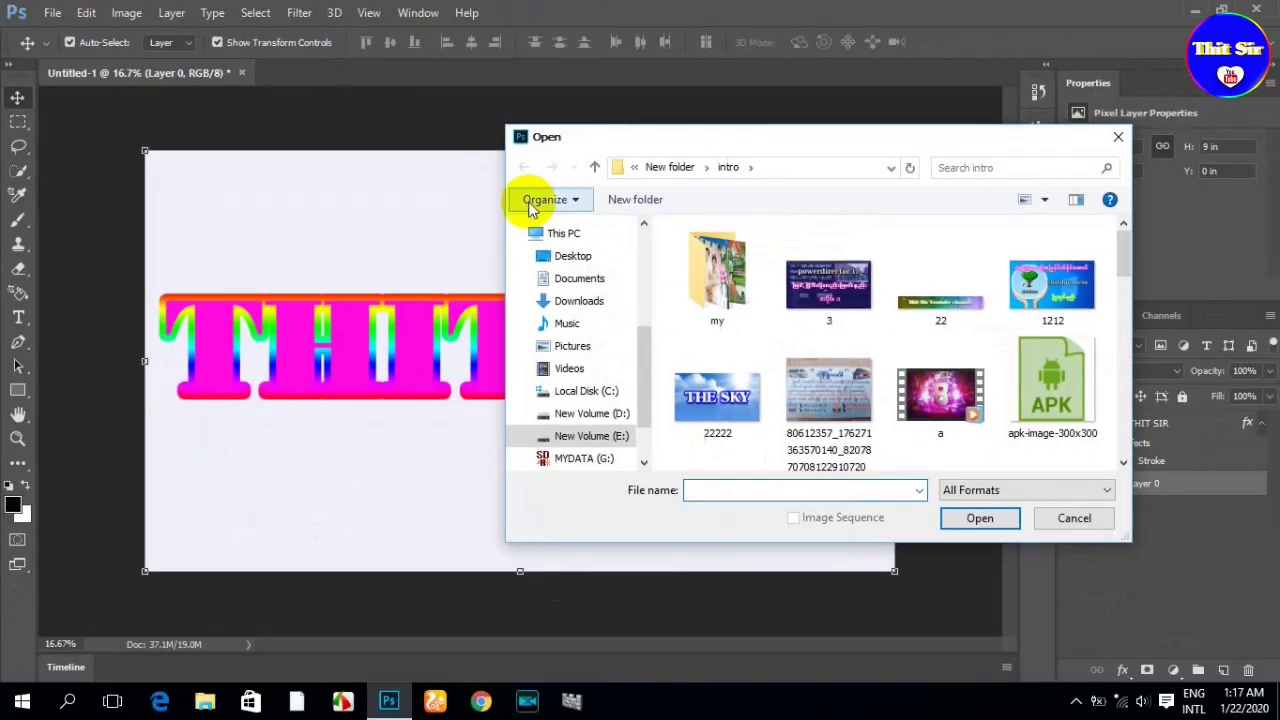
{"action": "left_click_drag", "start_coordinate": [830, 139], "coordinate": [671, 127]}
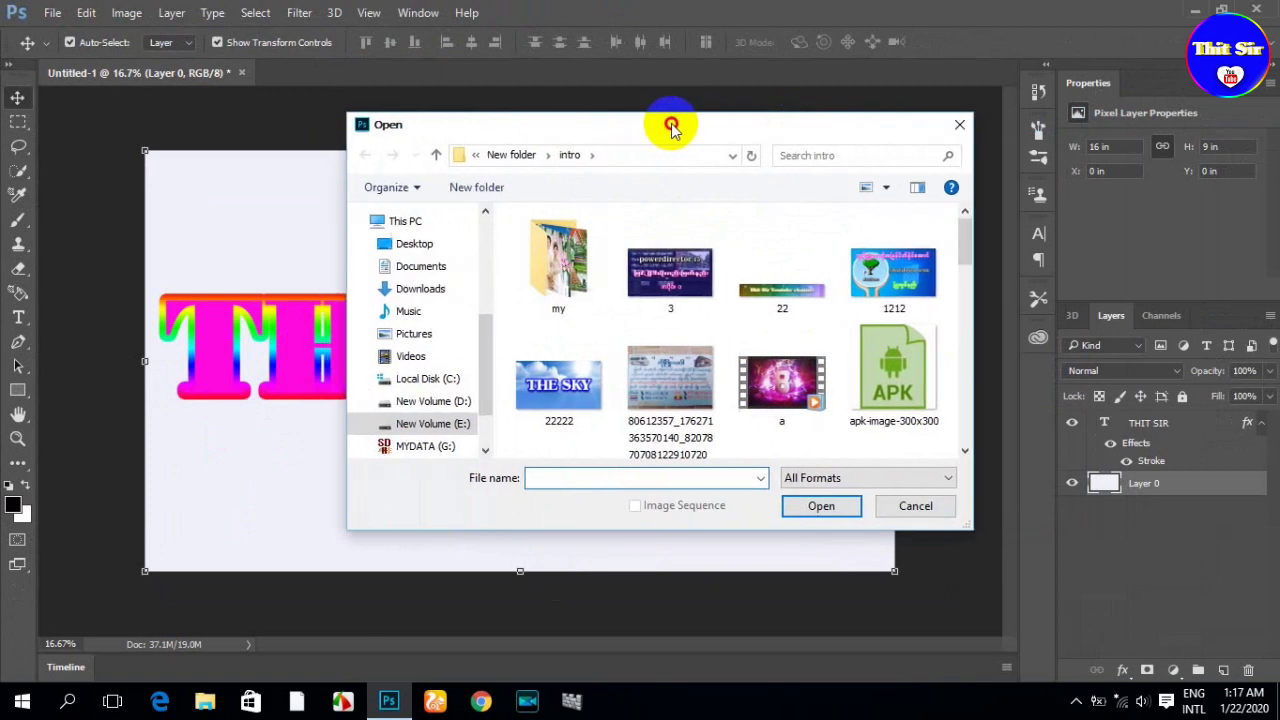
{"action": "left_click", "coordinate": [425, 401]}
{"action": "double_click", "coordinate": [591, 366]}
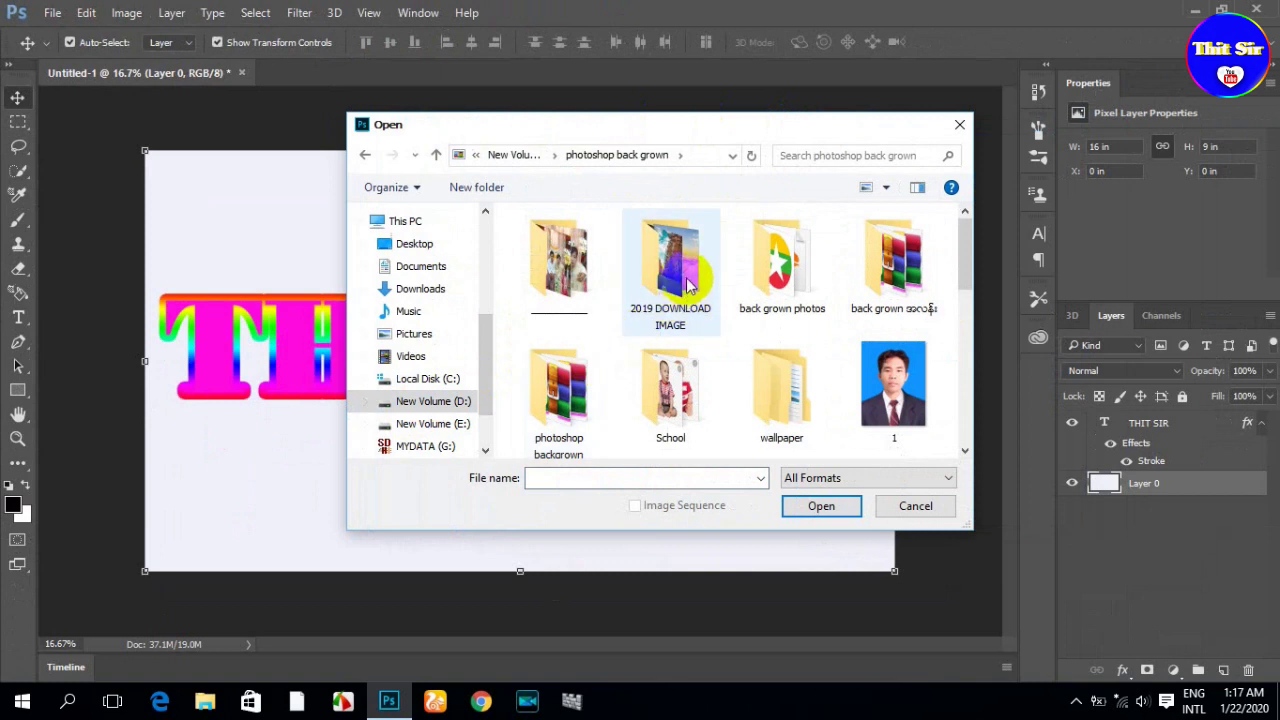
{"action": "double_click", "coordinate": [679, 276]}
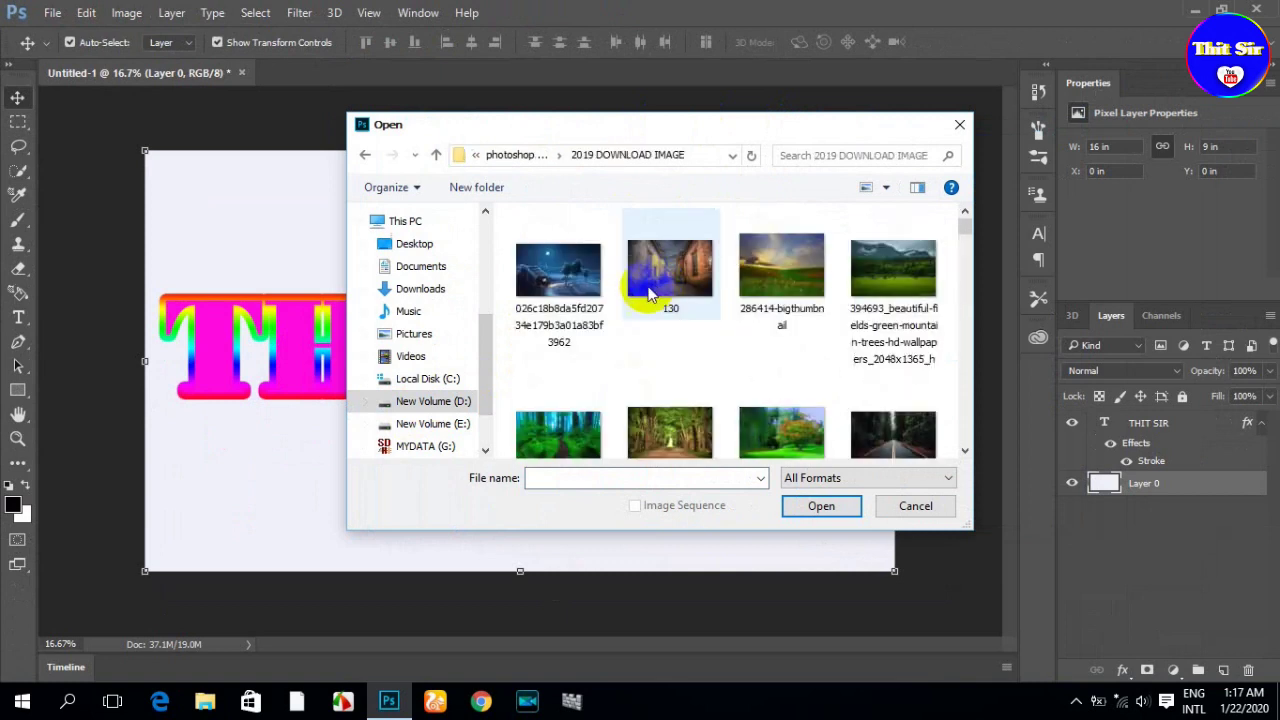
{"action": "scroll", "coordinate": [651, 294], "scroll_direction": "down", "scroll_amount": 5}
{"action": "scroll", "coordinate": [743, 323], "scroll_direction": "down", "scroll_amount": 3}
{"action": "scroll", "coordinate": [743, 323], "scroll_direction": "down", "scroll_amount": 2}
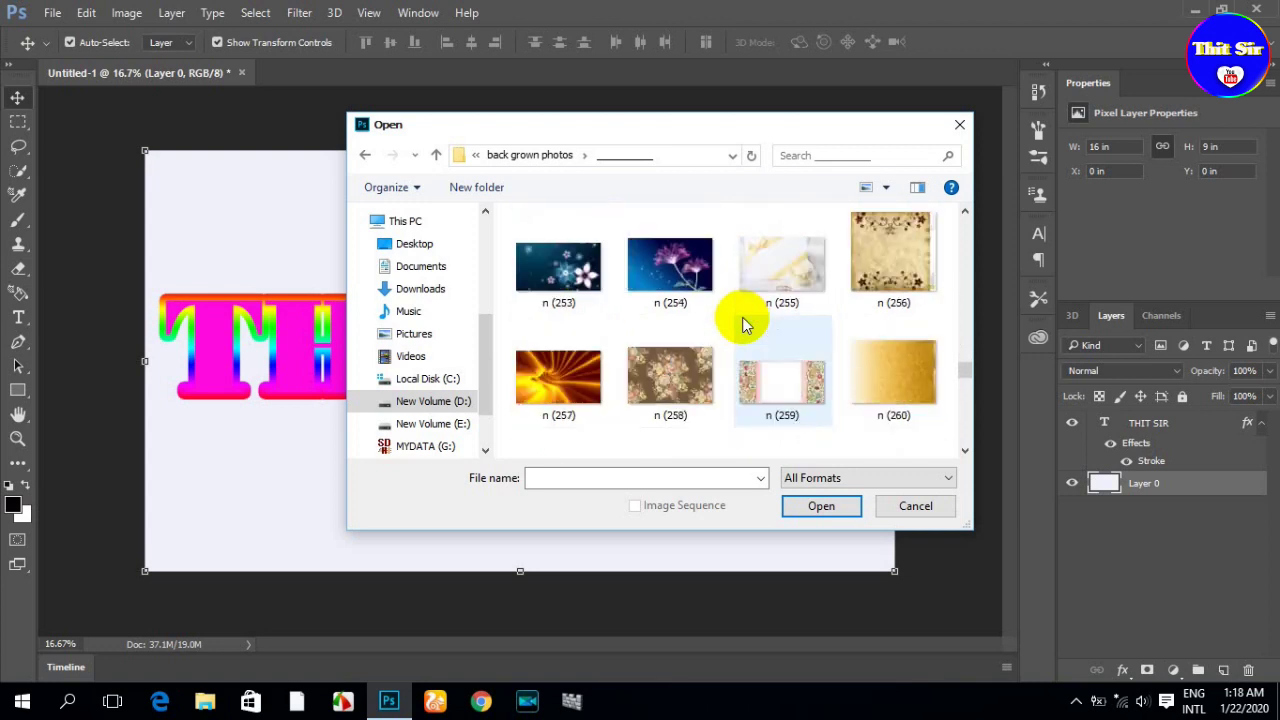
{"action": "scroll", "coordinate": [743, 323], "scroll_direction": "up", "scroll_amount": 2}
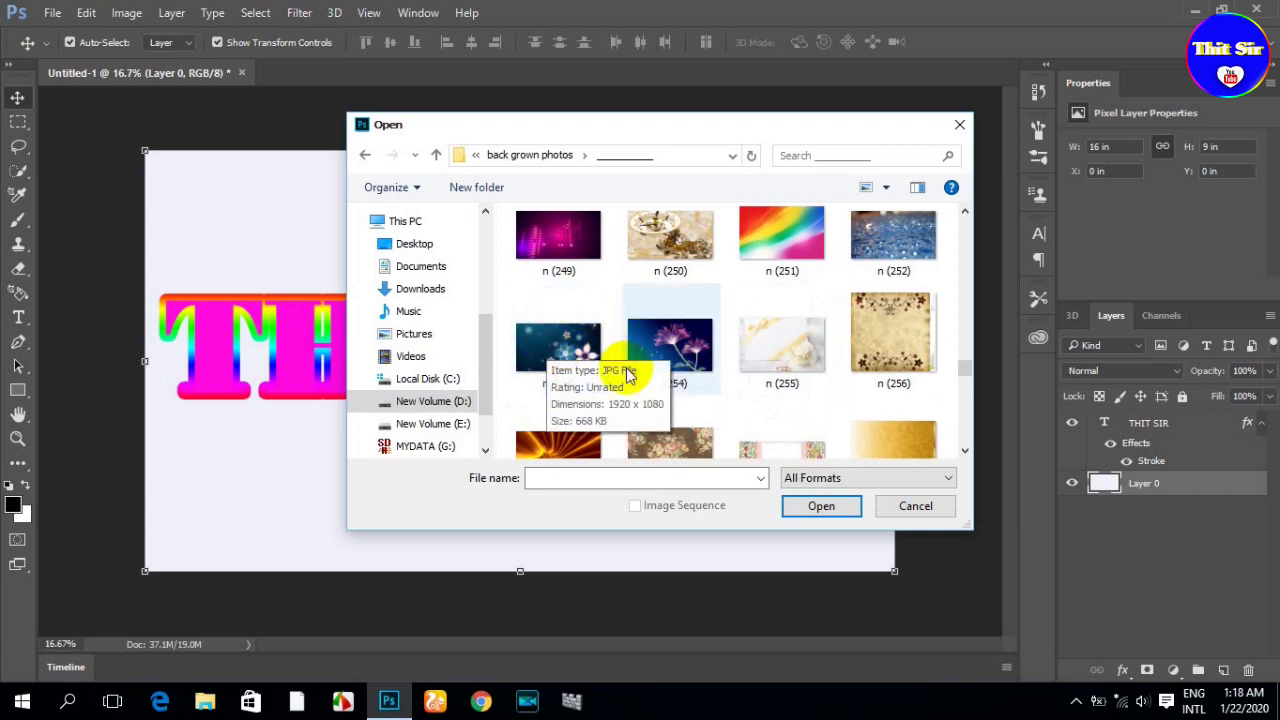
{"action": "left_click", "coordinate": [563, 350]}
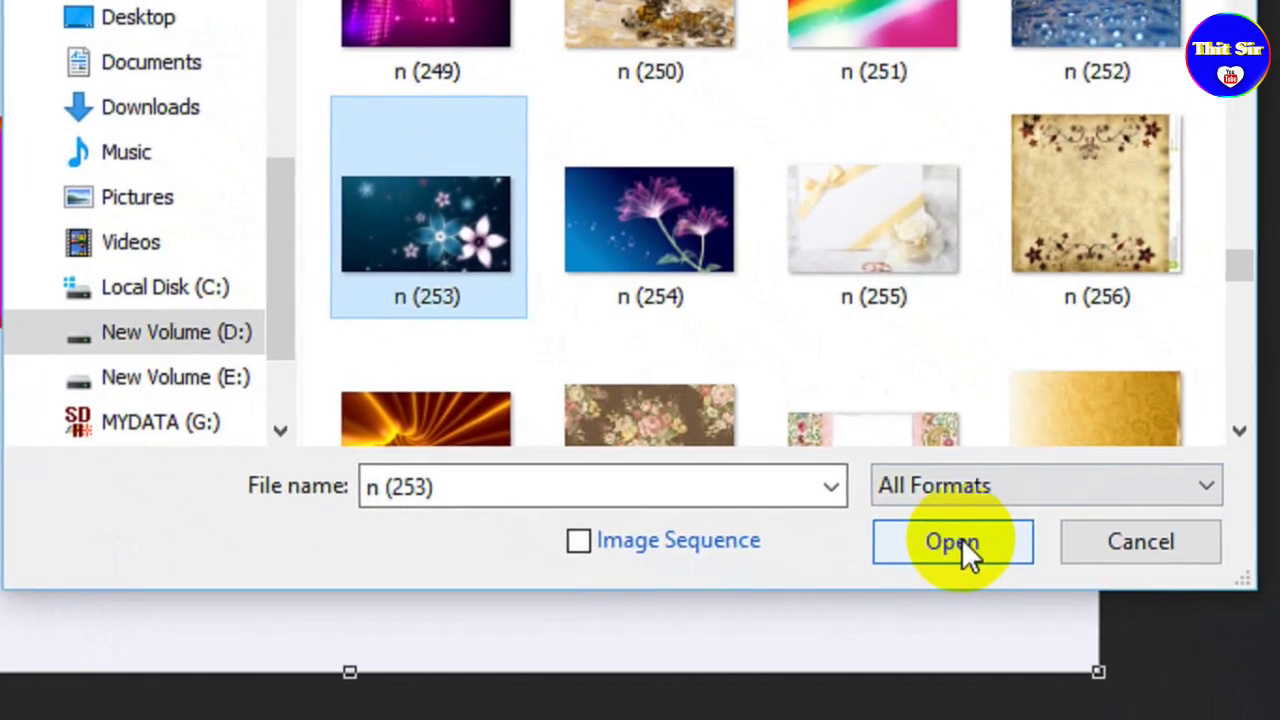
{"action": "left_click", "coordinate": [961, 540]}
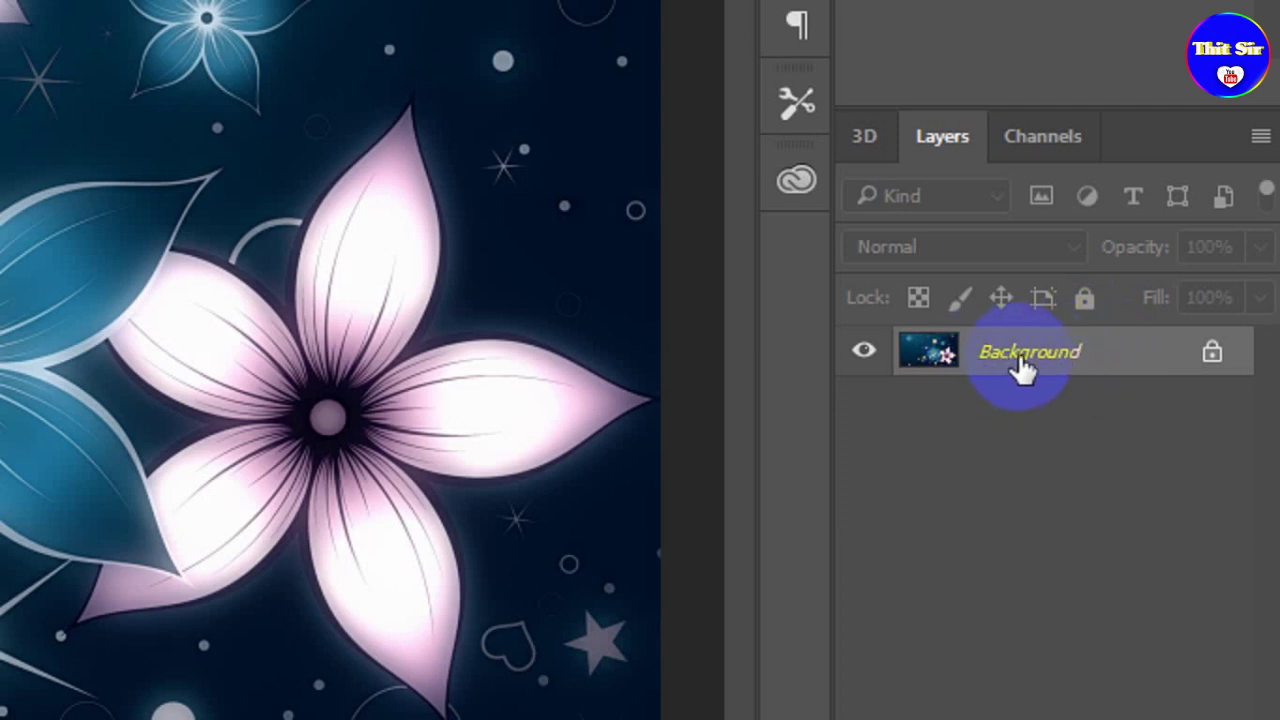
Convert n (253).jpg's locked Background into an editable Layer 0.
{"action": "double_click", "coordinate": [1062, 365]}
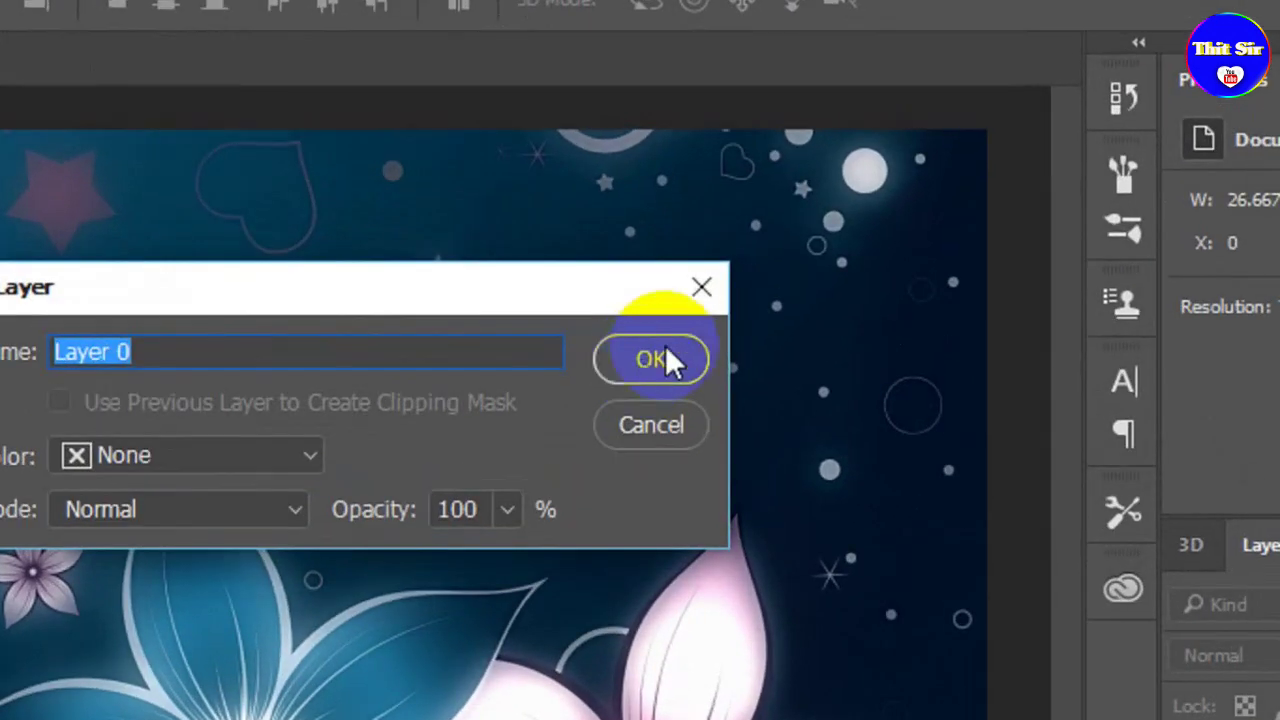
{"action": "left_click", "coordinate": [801, 225]}
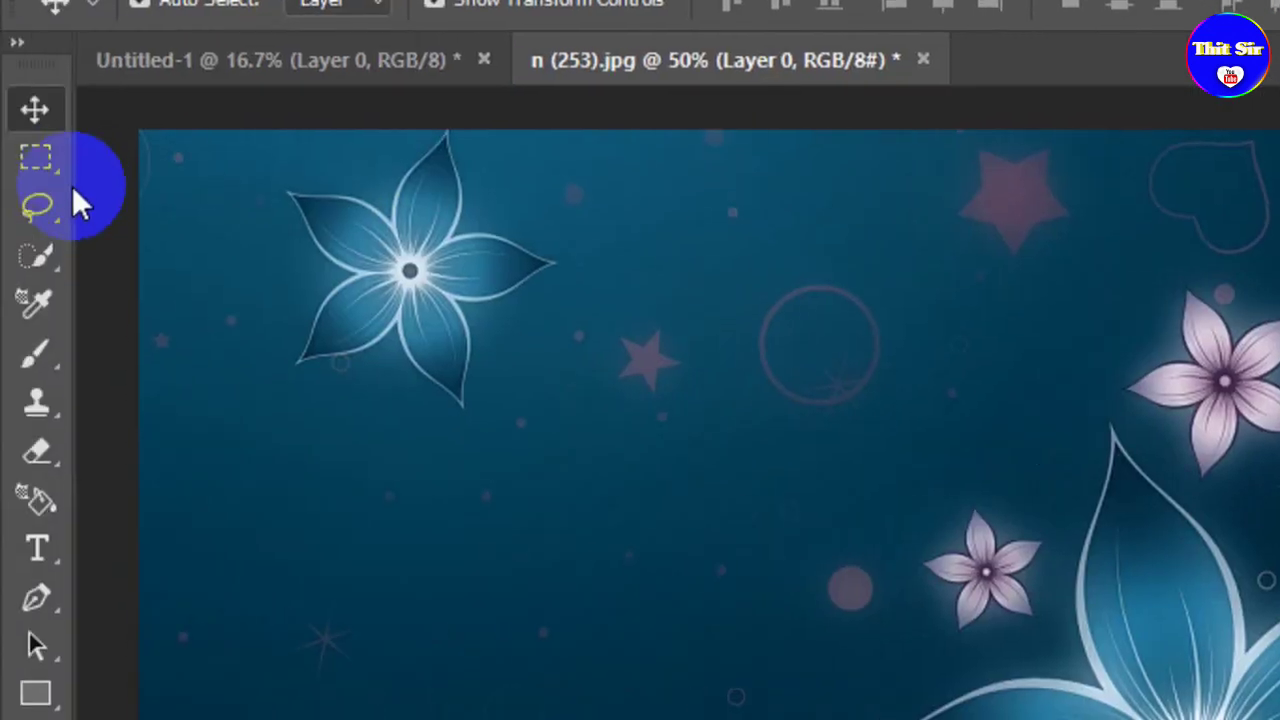
Copy the flower image into Untitled-1 as Layer 1, aligned to the top-left corner.
{"action": "left_click", "coordinate": [33, 174]}
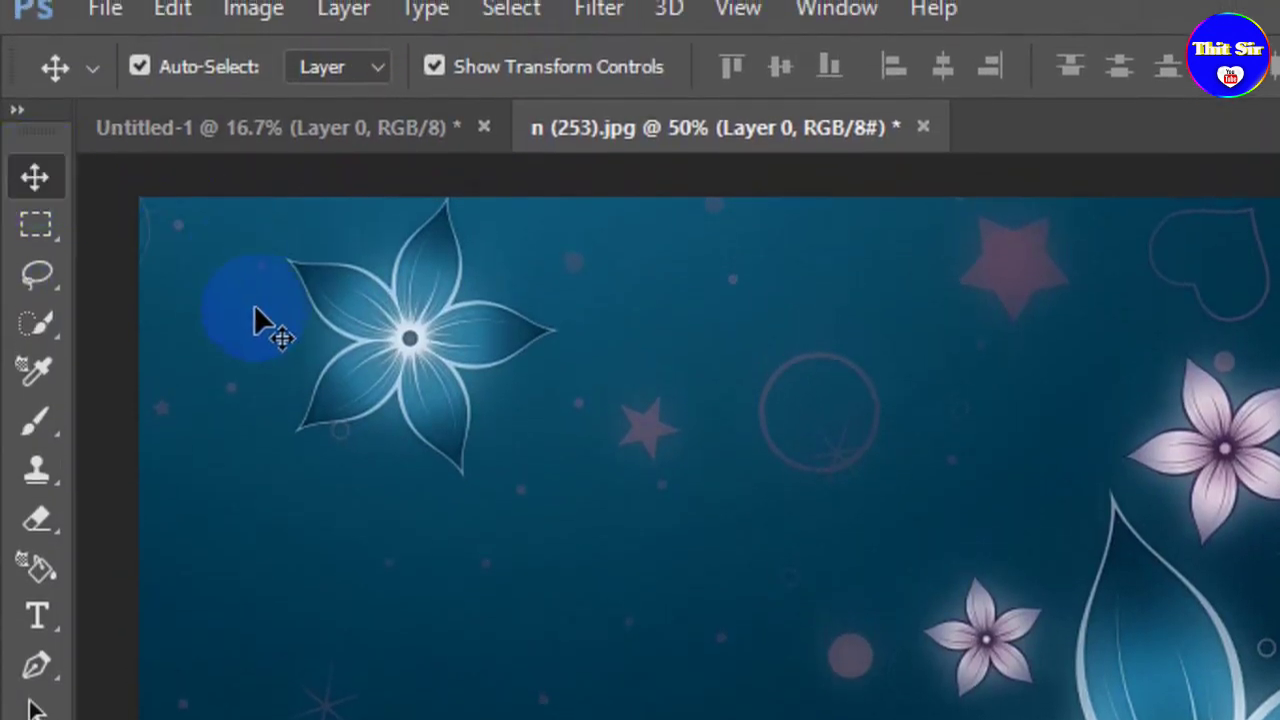
{"action": "left_click", "coordinate": [40, 172]}
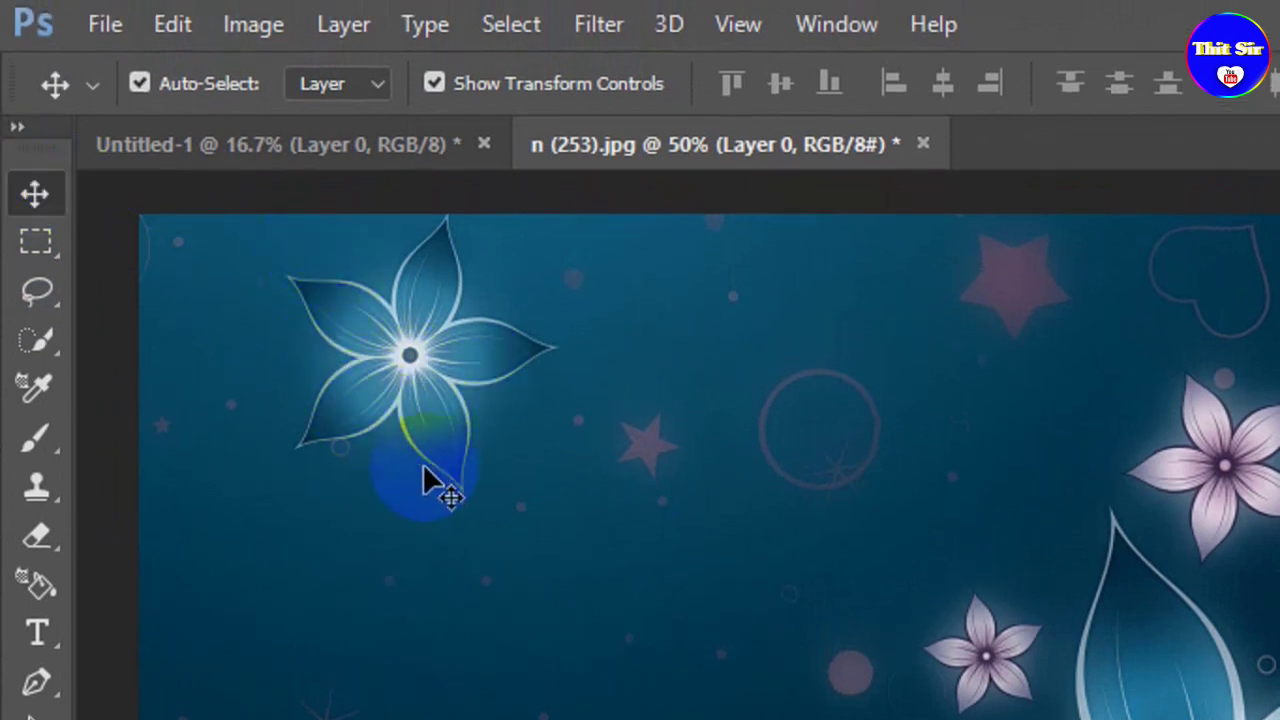
{"action": "left_click_drag", "start_coordinate": [422, 476], "coordinate": [366, 158]}
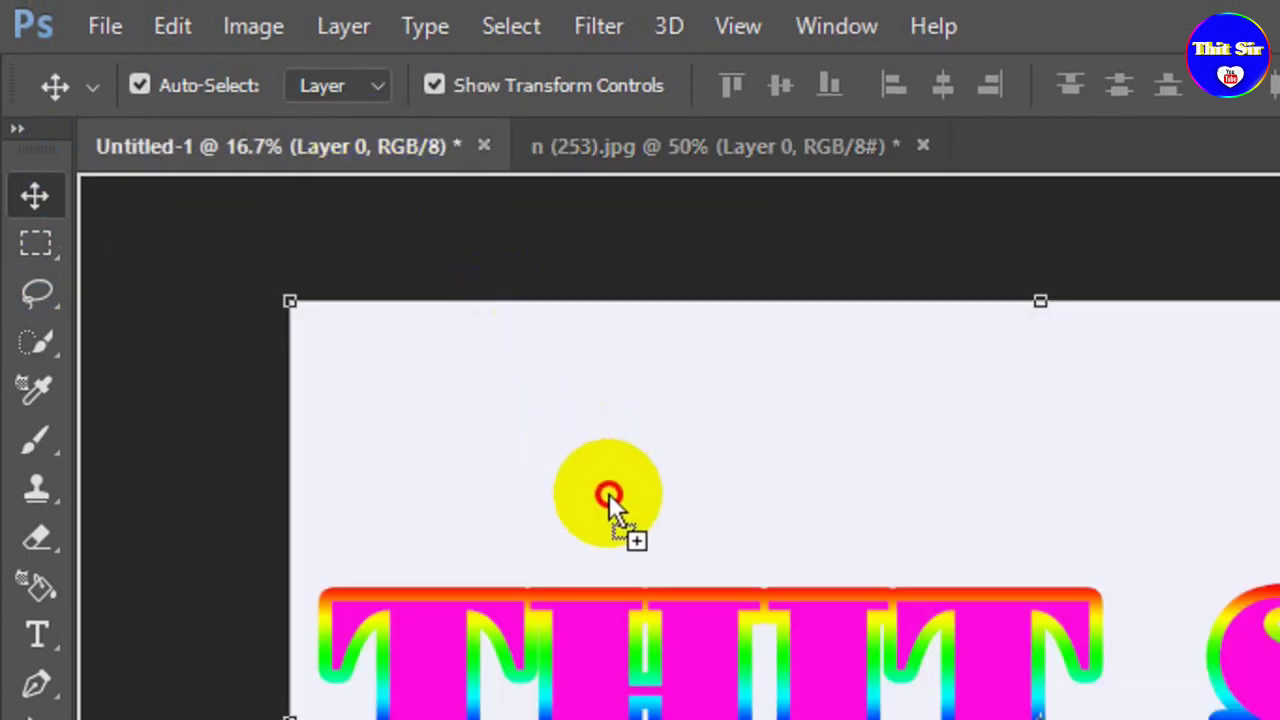
{"action": "left_click_drag", "start_coordinate": [367, 149], "coordinate": [682, 536]}
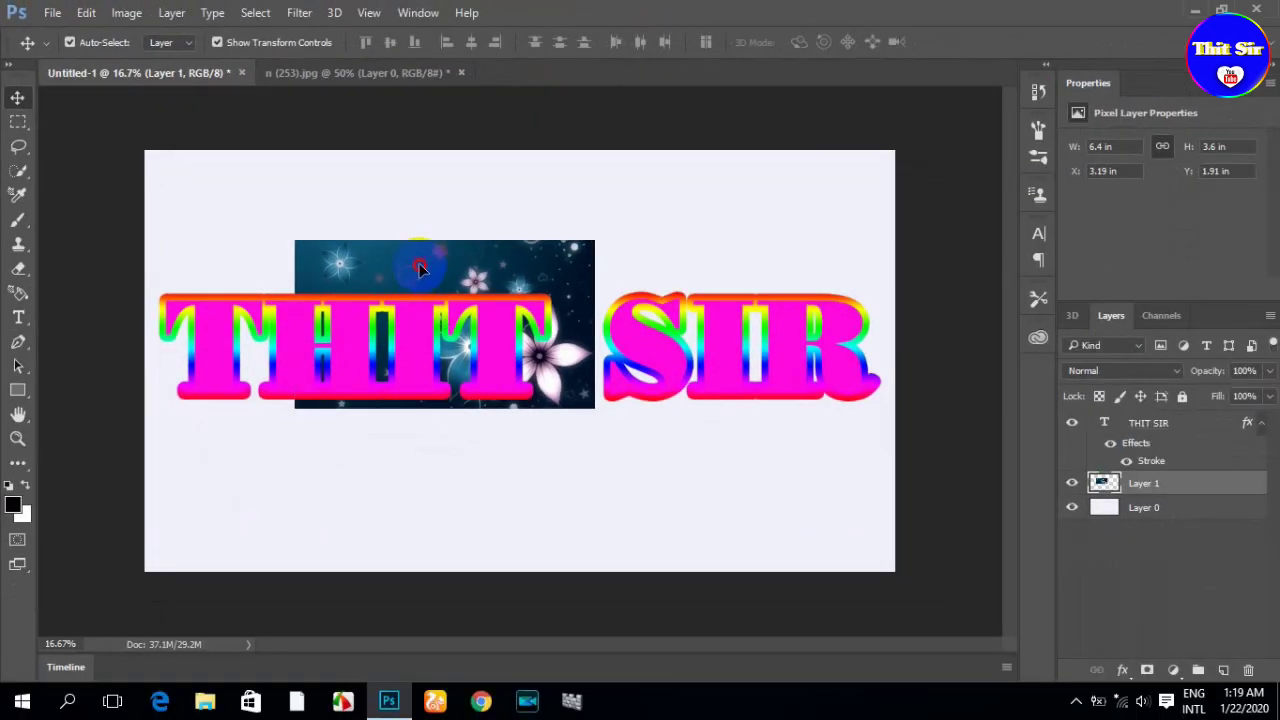
{"action": "left_click_drag", "start_coordinate": [419, 263], "coordinate": [270, 180]}
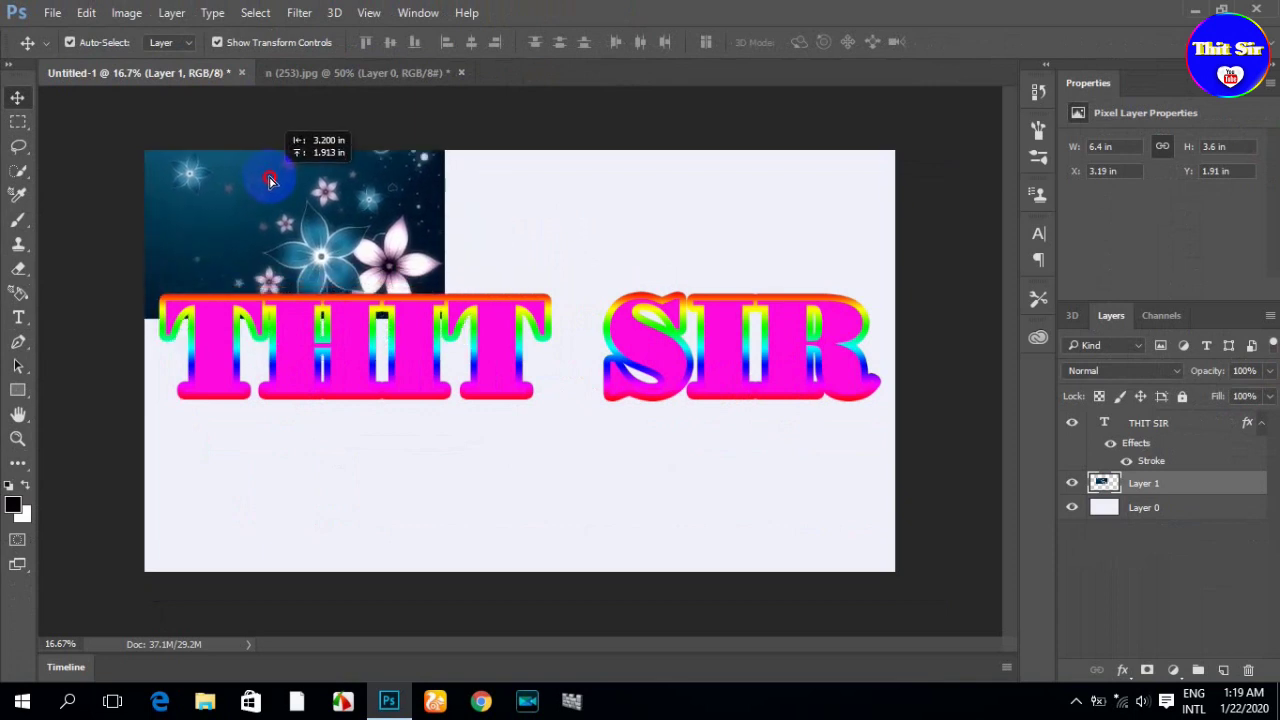
{"action": "left_click_drag", "start_coordinate": [445, 295], "coordinate": [500, 392]}
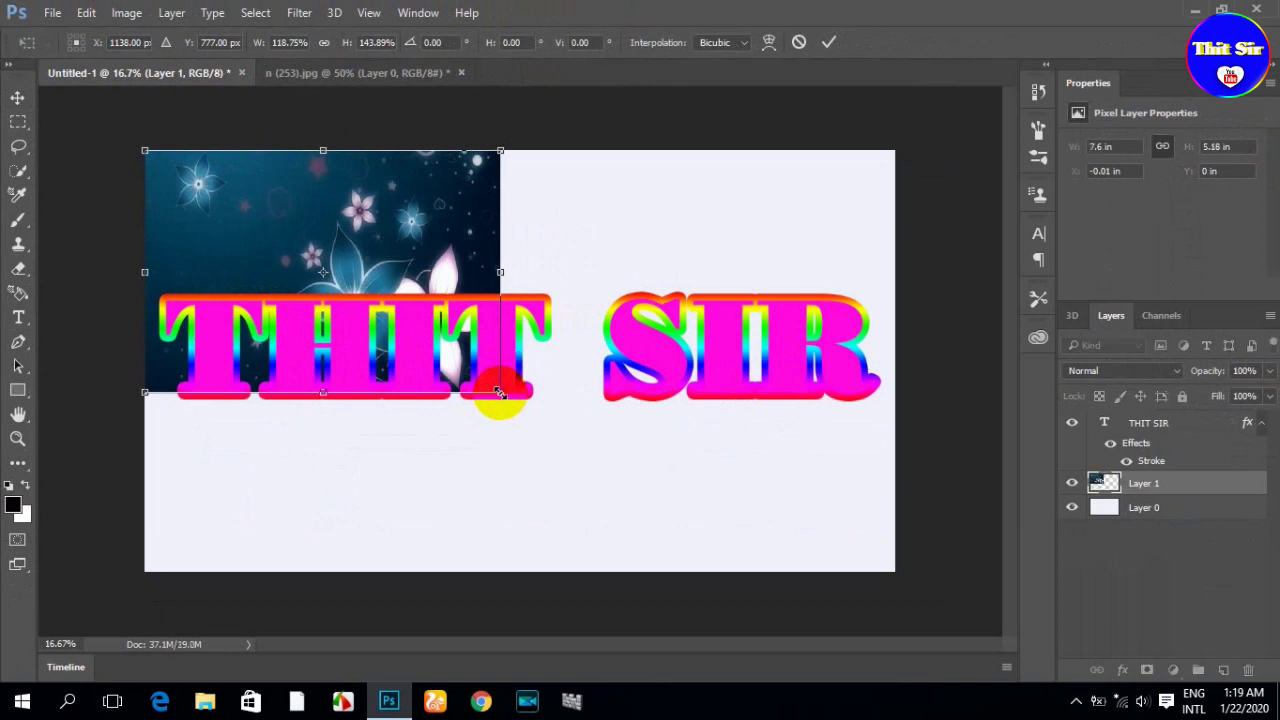
Scale flower Layer 1 proportionally to about 16.01 × 9.01 inches to fill the canvas.
{"action": "key", "text": "ctrl+z"}
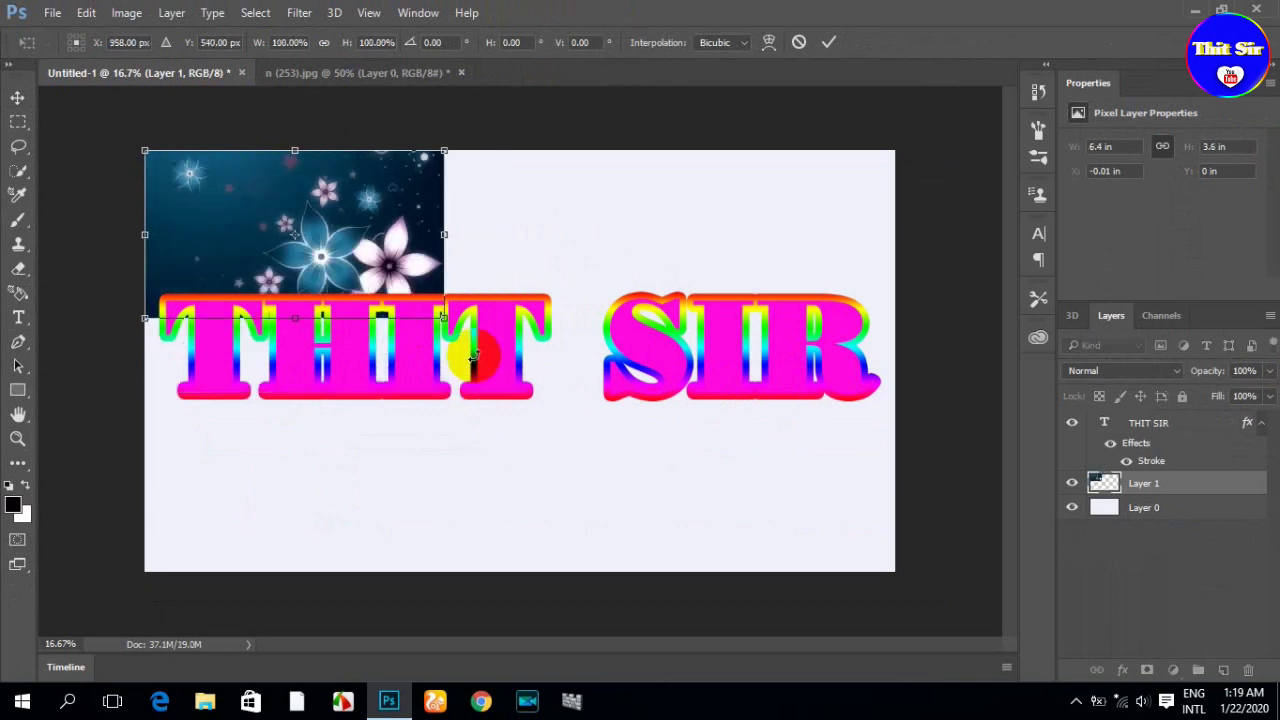
{"action": "left_click_drag", "start_coordinate": [445, 318], "coordinate": [878, 606]}
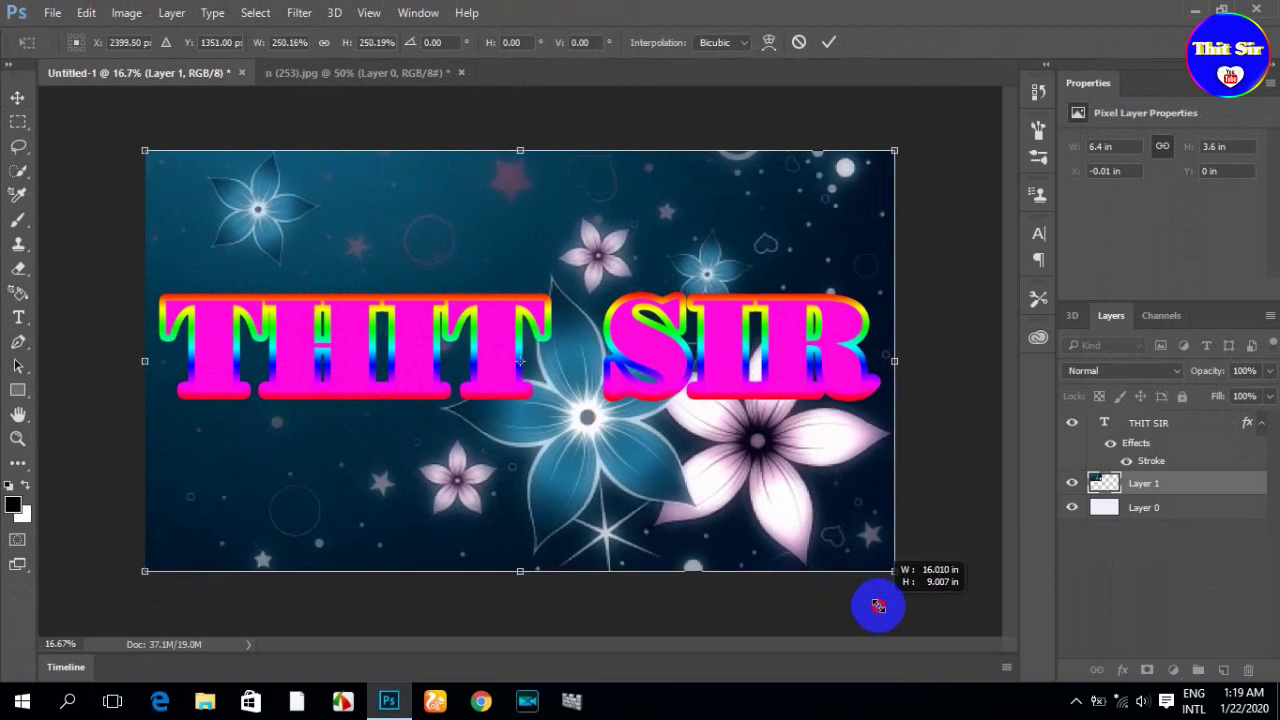
{"action": "left_click_drag", "start_coordinate": [878, 606], "coordinate": [878, 606]}
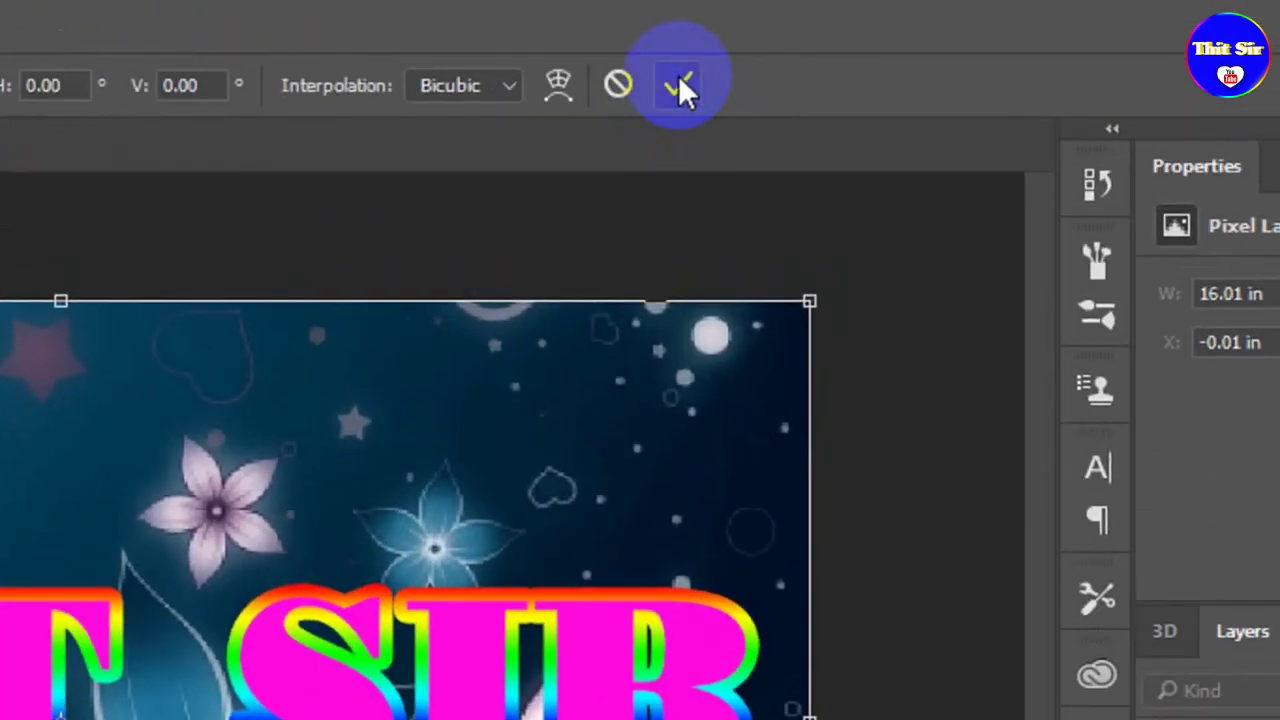
{"action": "left_click", "coordinate": [678, 88]}
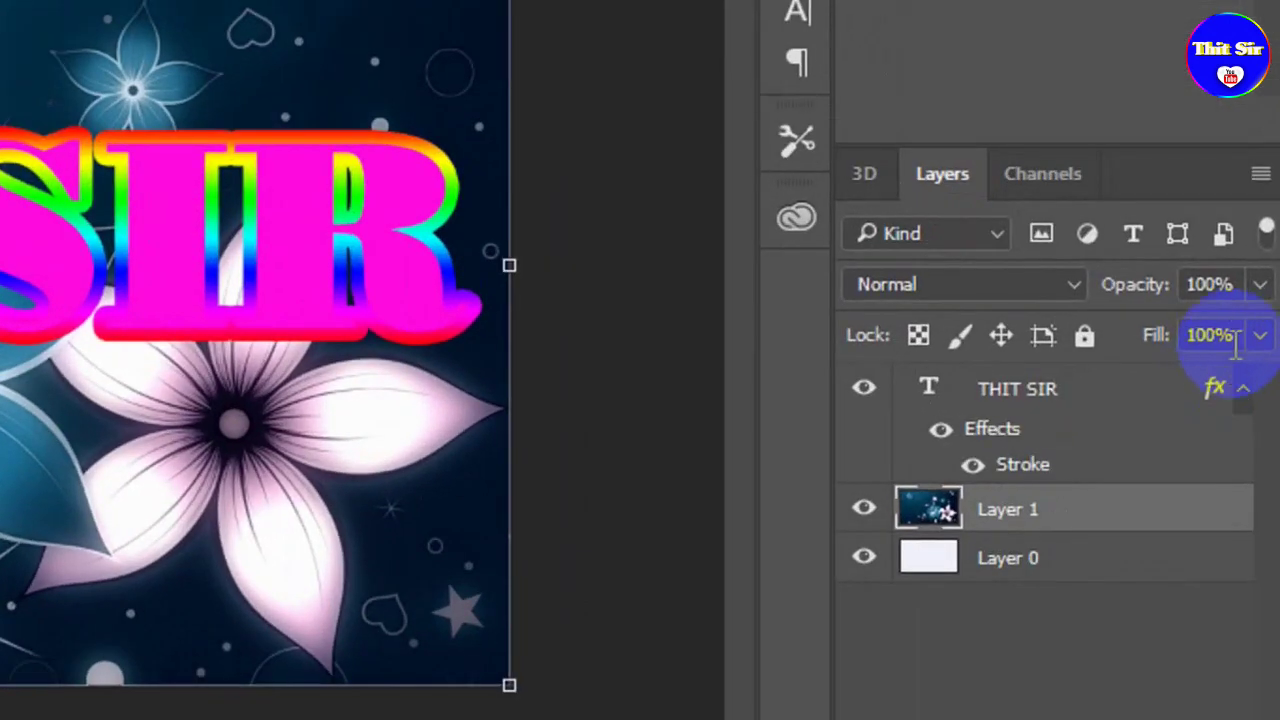
{"action": "left_click", "coordinate": [1260, 285]}
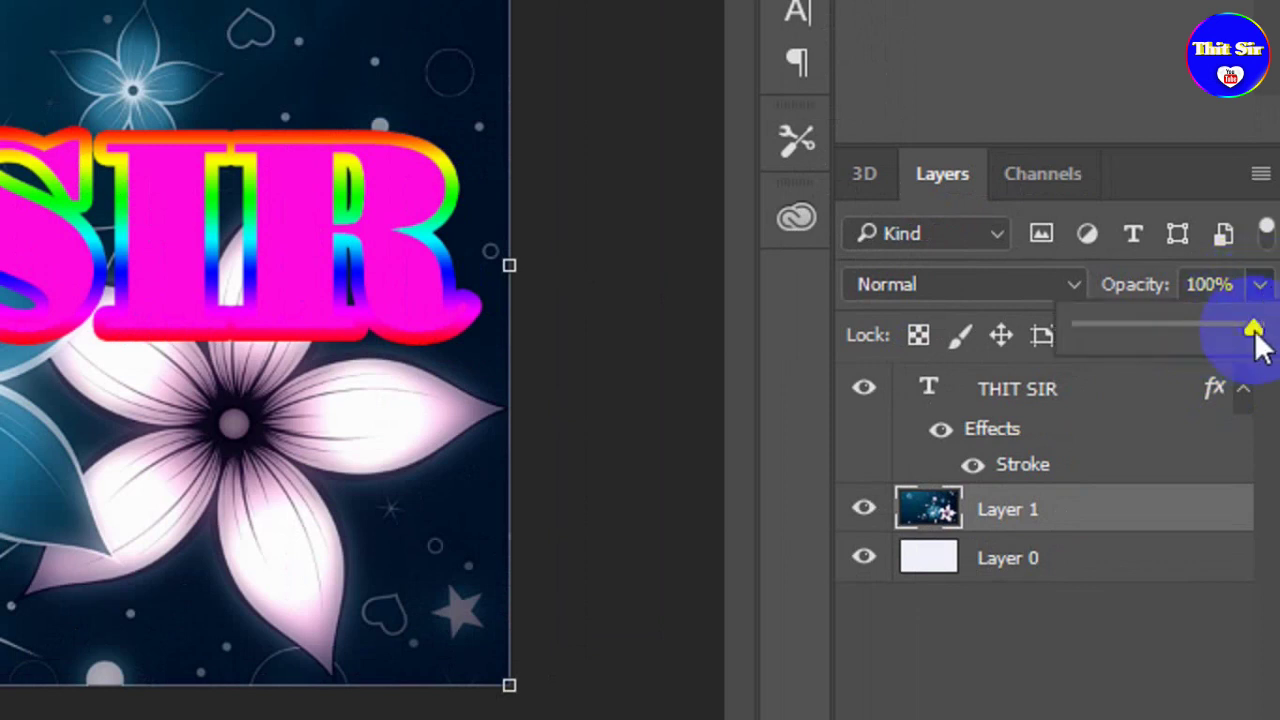
{"action": "left_click_drag", "start_coordinate": [1256, 336], "coordinate": [1203, 330]}
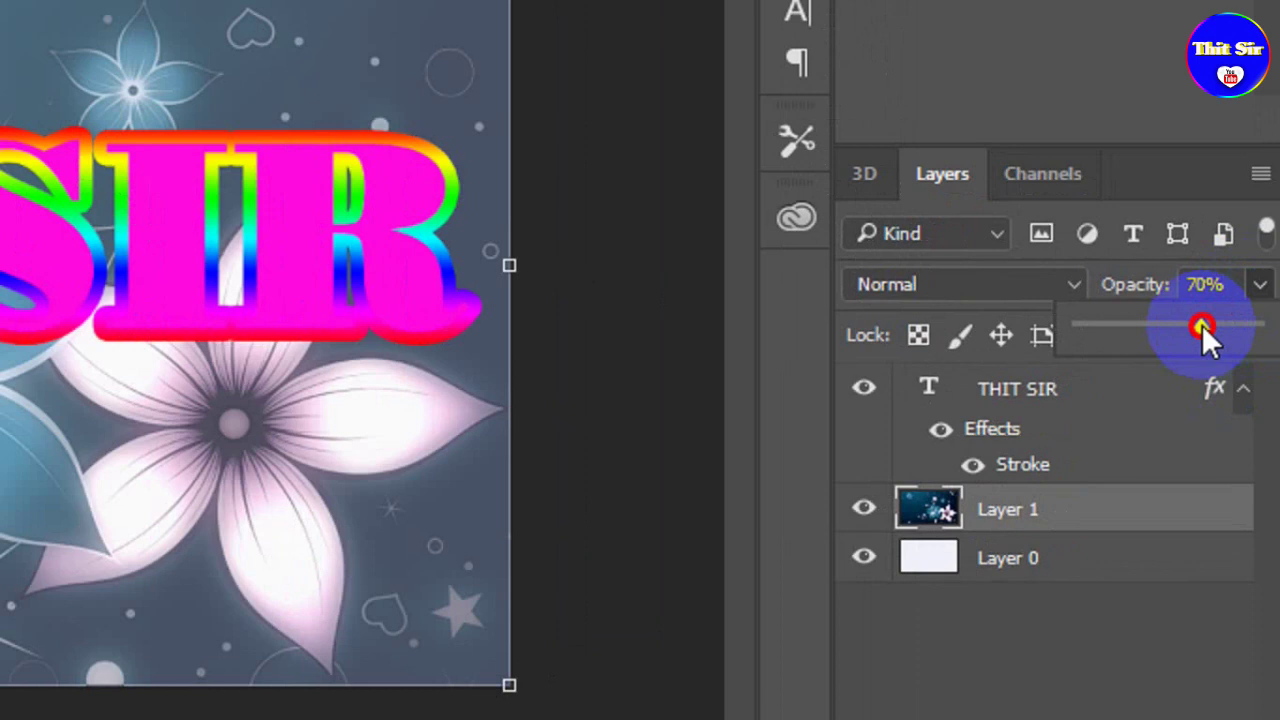
{"action": "left_click_drag", "start_coordinate": [1202, 326], "coordinate": [1240, 330]}
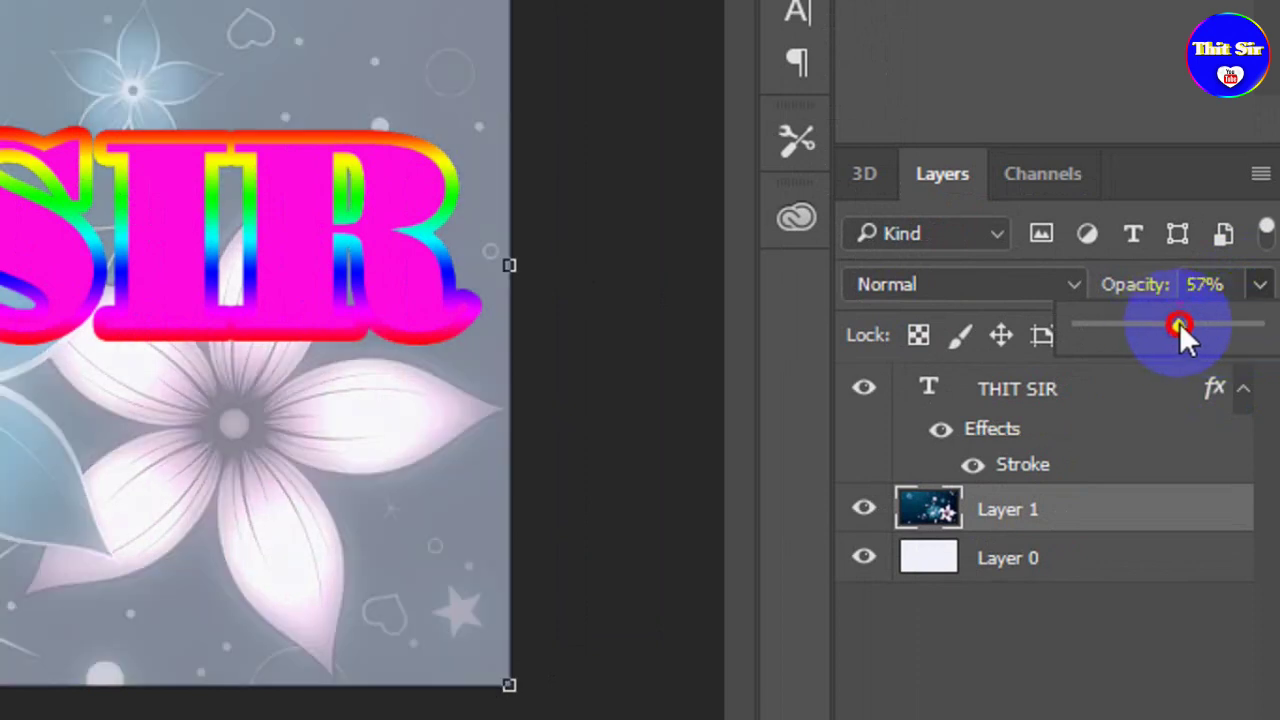
{"action": "left_click_drag", "start_coordinate": [1240, 330], "coordinate": [1258, 330]}
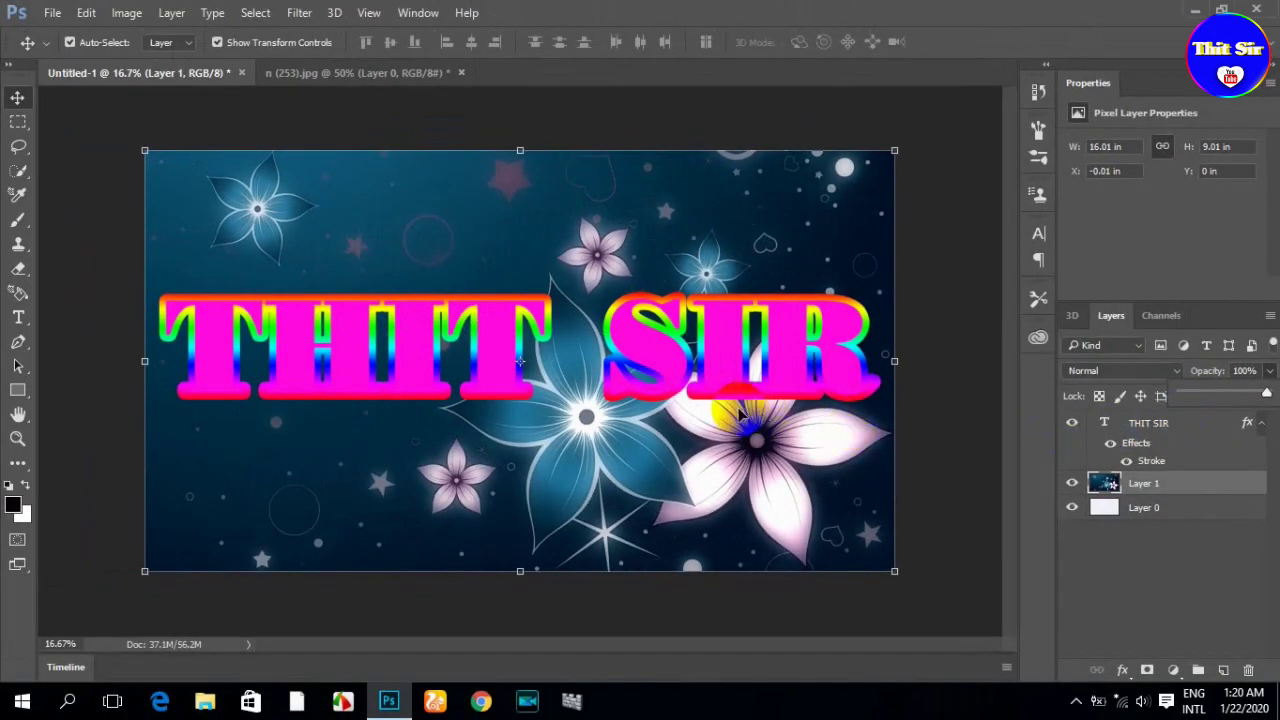
{"action": "left_click", "coordinate": [735, 400]}
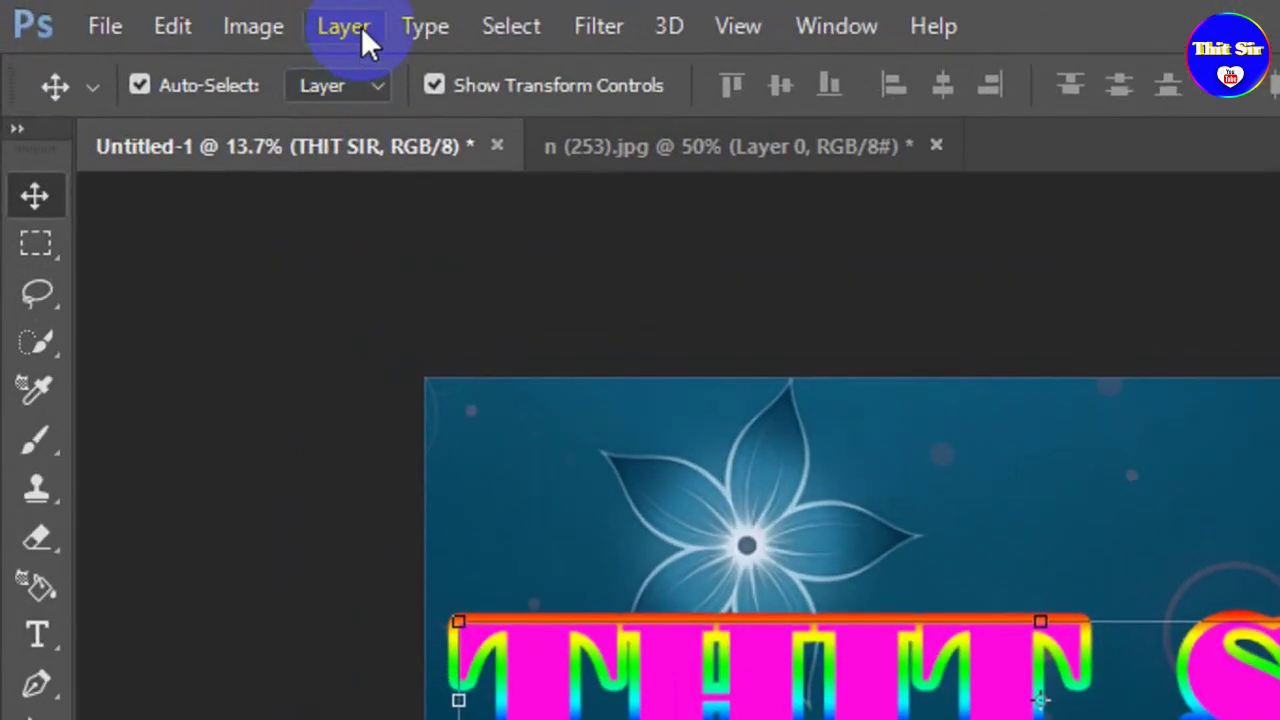
Add a Hard Mix drop shadow to THIT SIR with its distance set to 39 px.
{"action": "left_click", "coordinate": [176, 16]}
{"action": "mouse_move", "coordinate": [456, 172]}
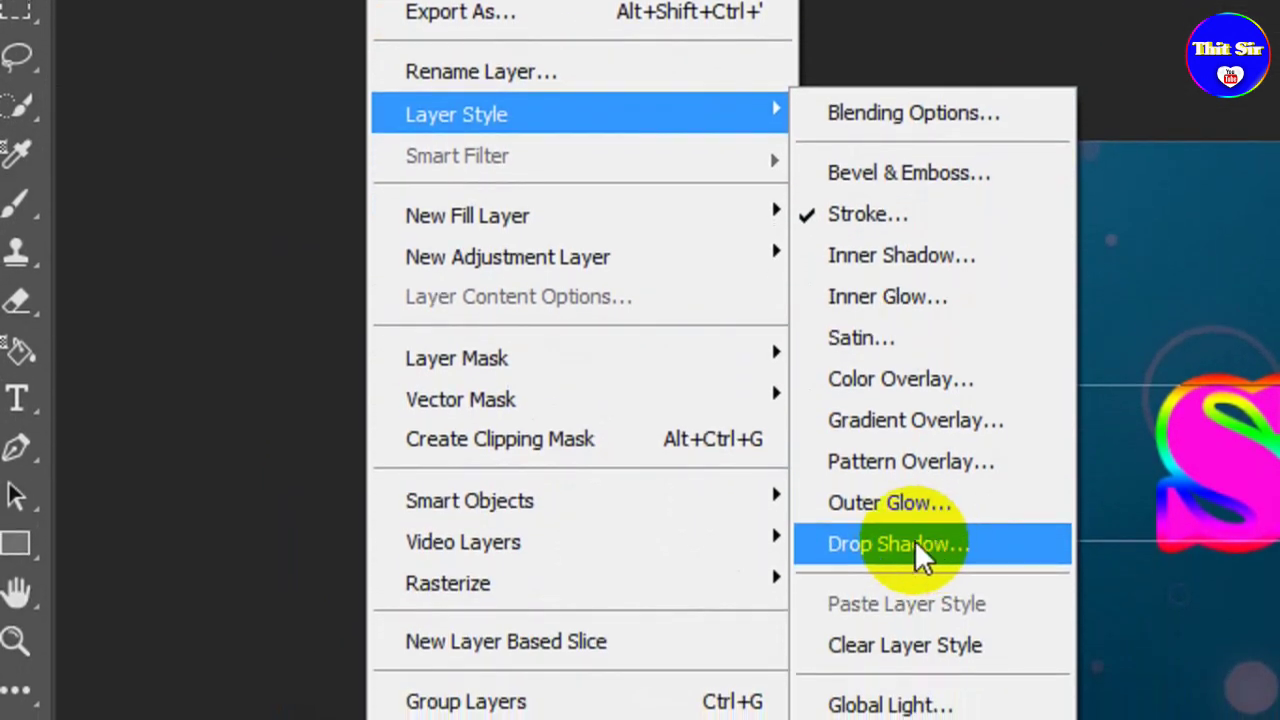
{"action": "left_click", "coordinate": [914, 541]}
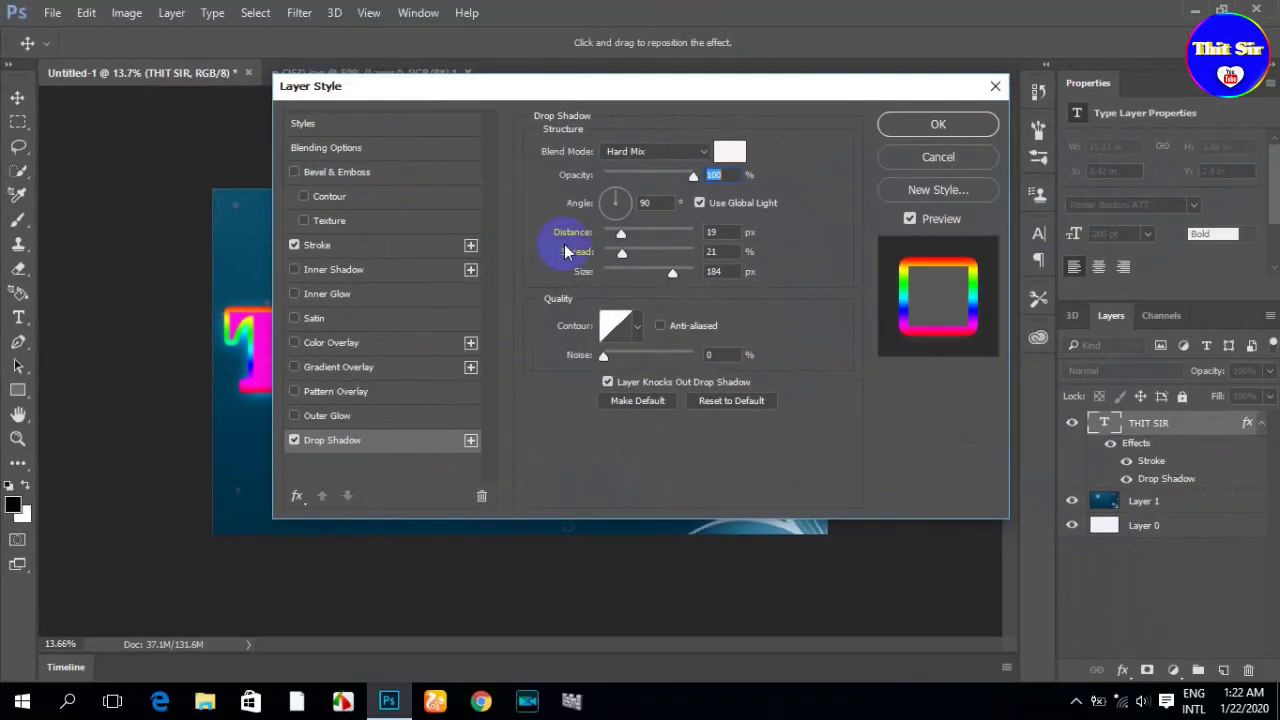
{"action": "left_click_drag", "start_coordinate": [680, 88], "coordinate": [900, 160]}
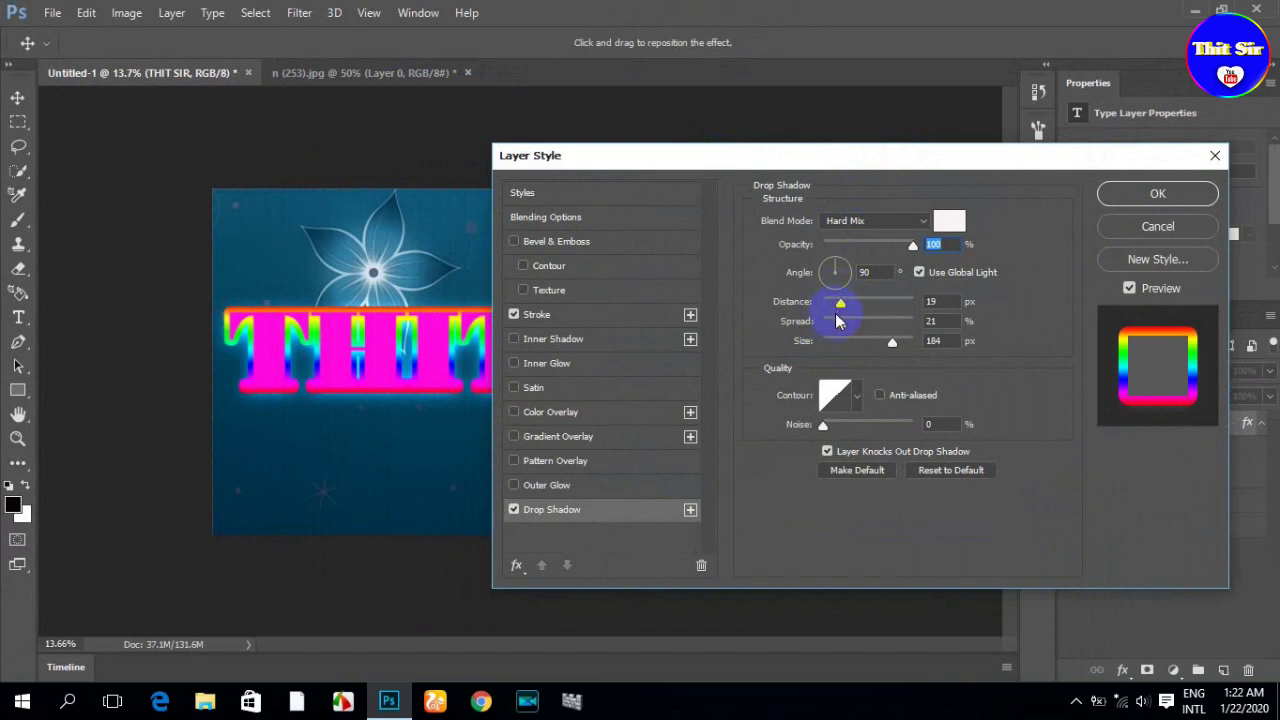
{"action": "left_click_drag", "start_coordinate": [864, 310], "coordinate": [851, 306]}
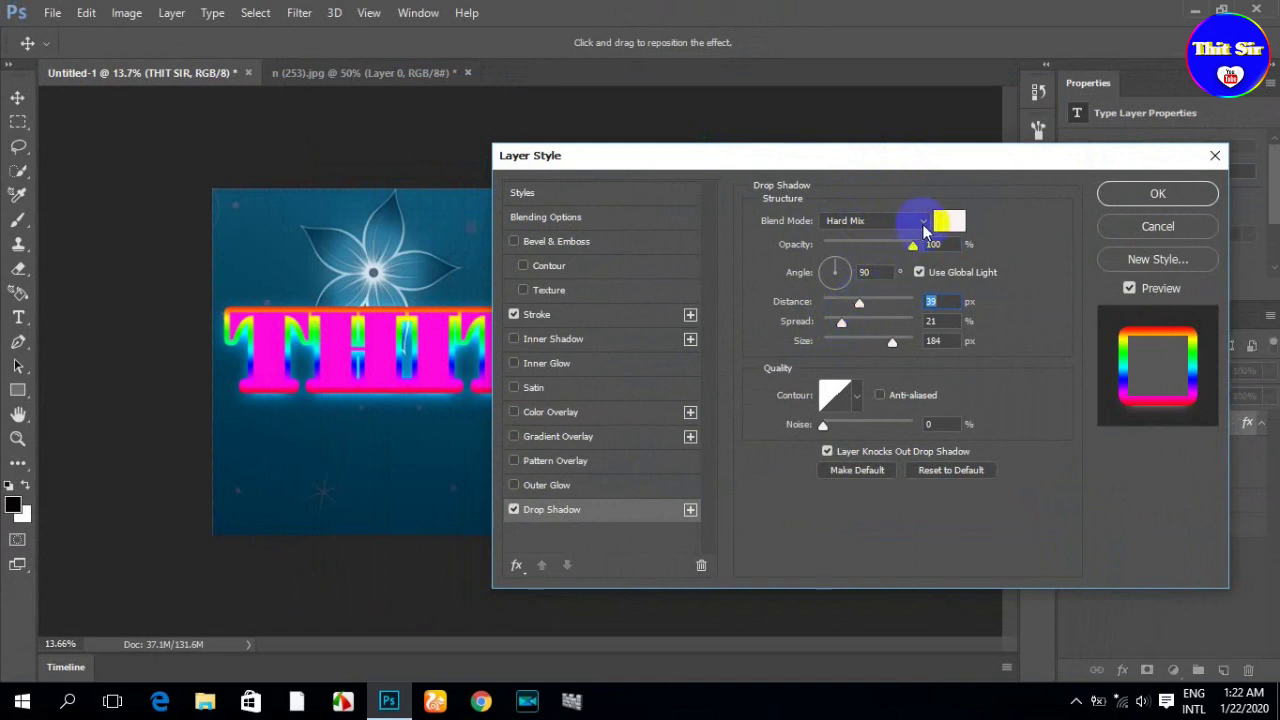
{"action": "left_click", "coordinate": [948, 221]}
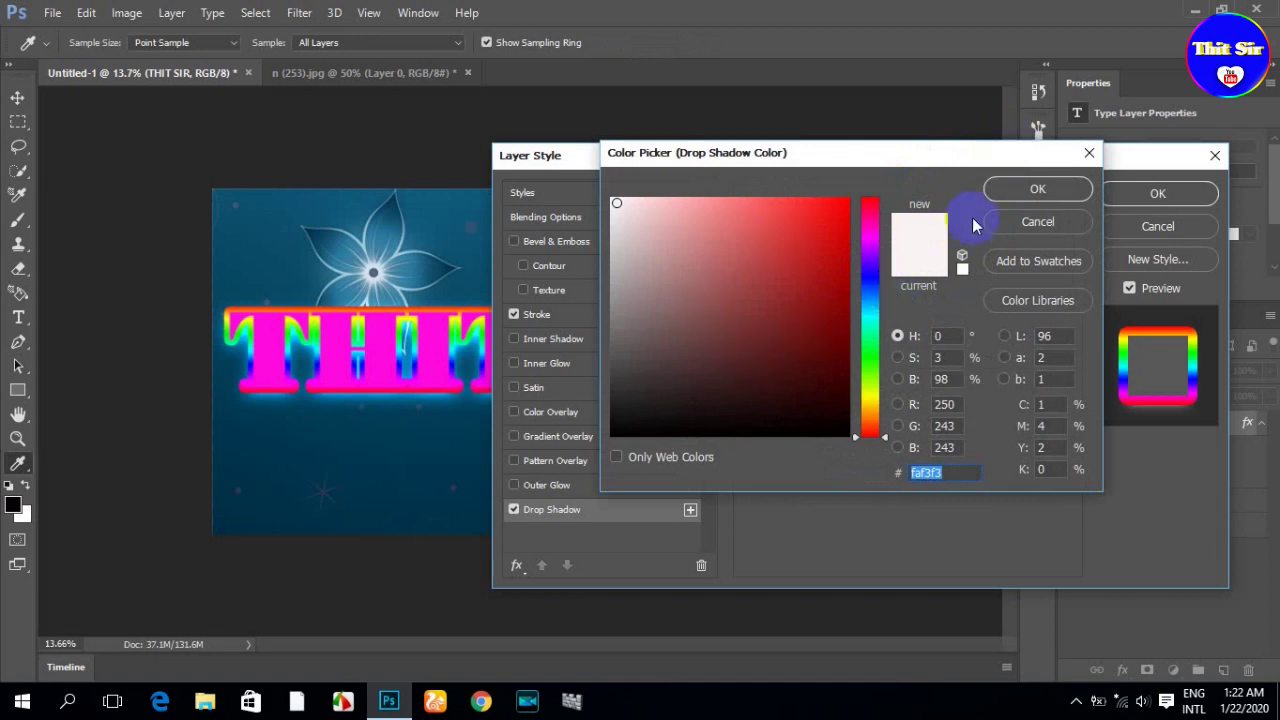
{"action": "left_click", "coordinate": [1089, 156]}
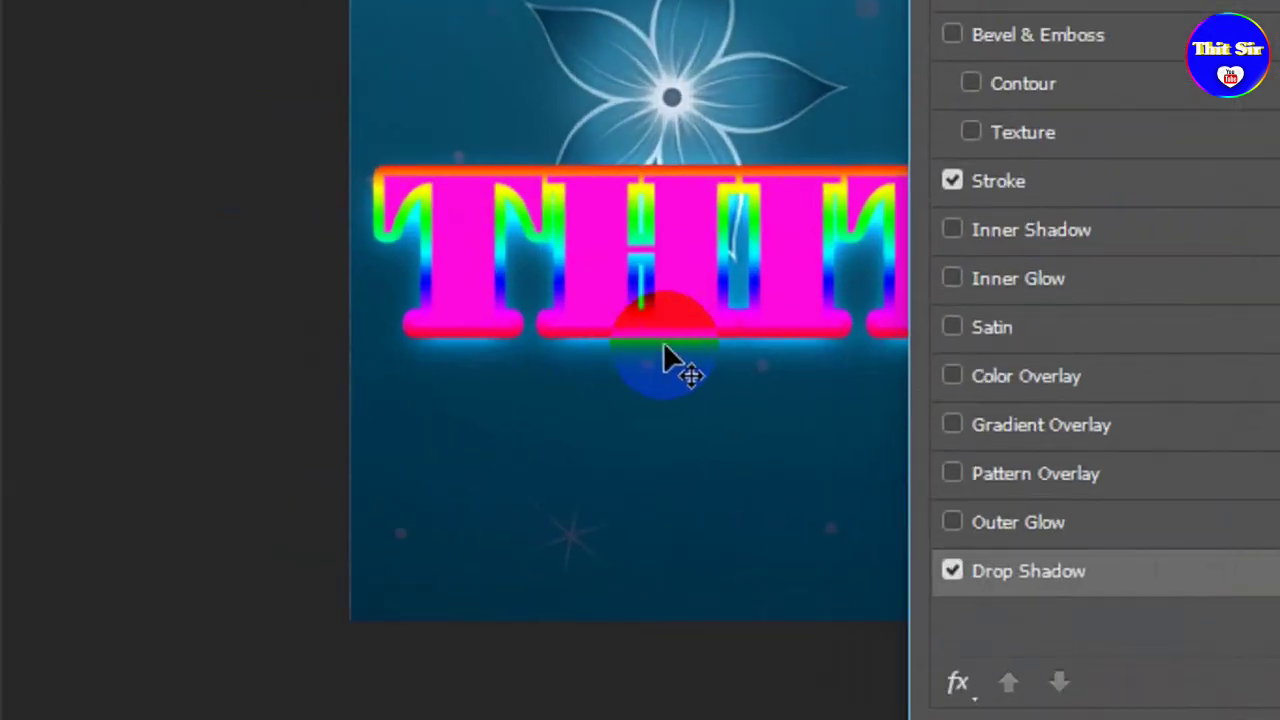
{"action": "left_click_drag", "start_coordinate": [365, 410], "coordinate": [416, 402]}
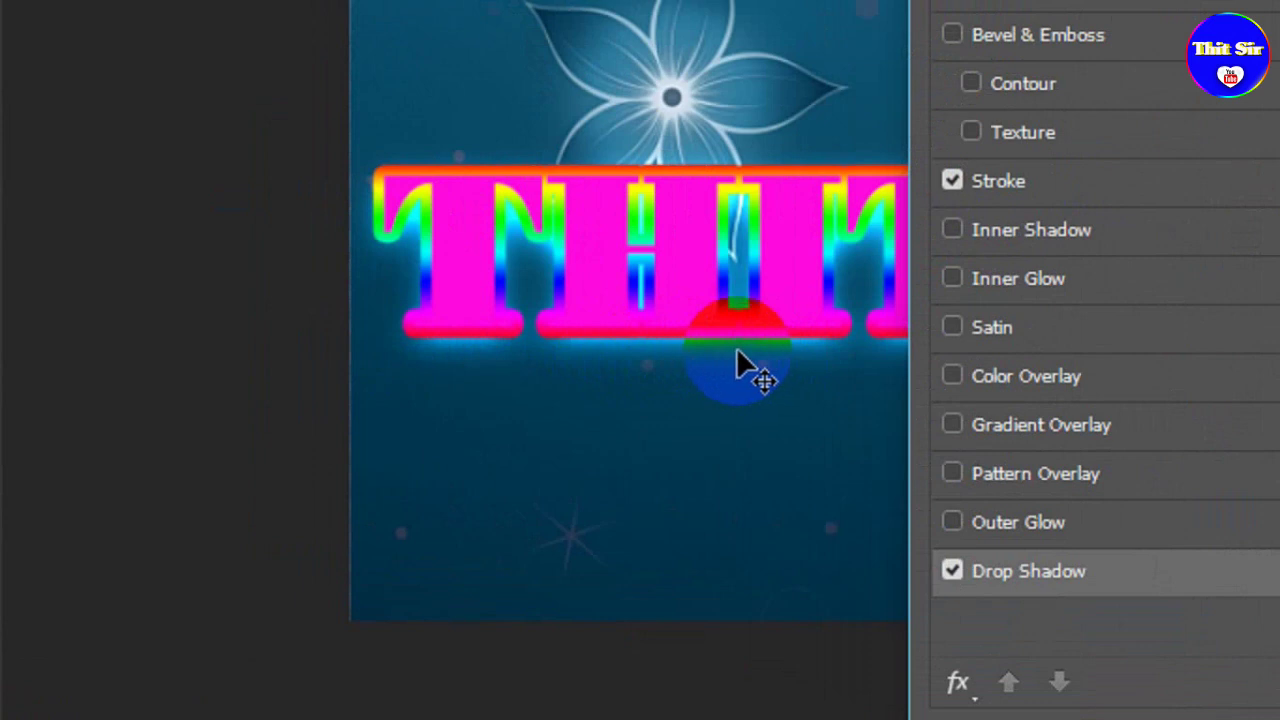
{"action": "left_click_drag", "start_coordinate": [757, 352], "coordinate": [737, 363]}
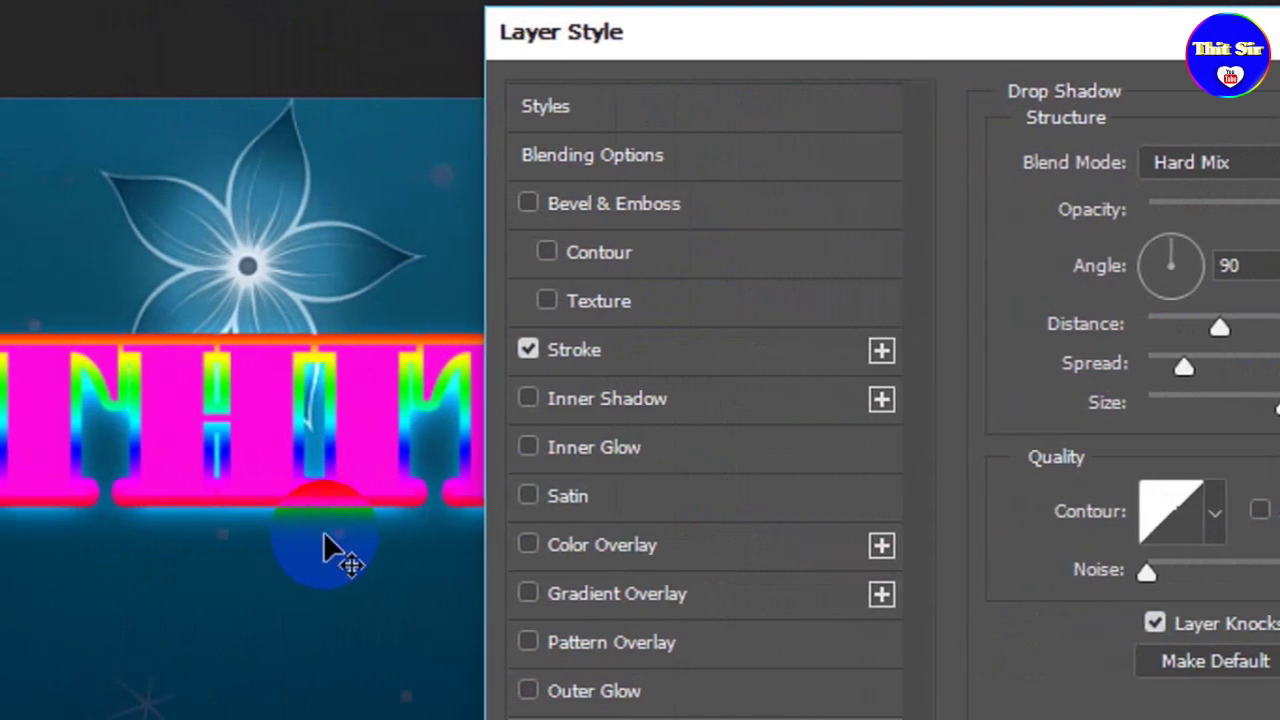
{"action": "left_click_drag", "start_coordinate": [316, 533], "coordinate": [322, 522]}
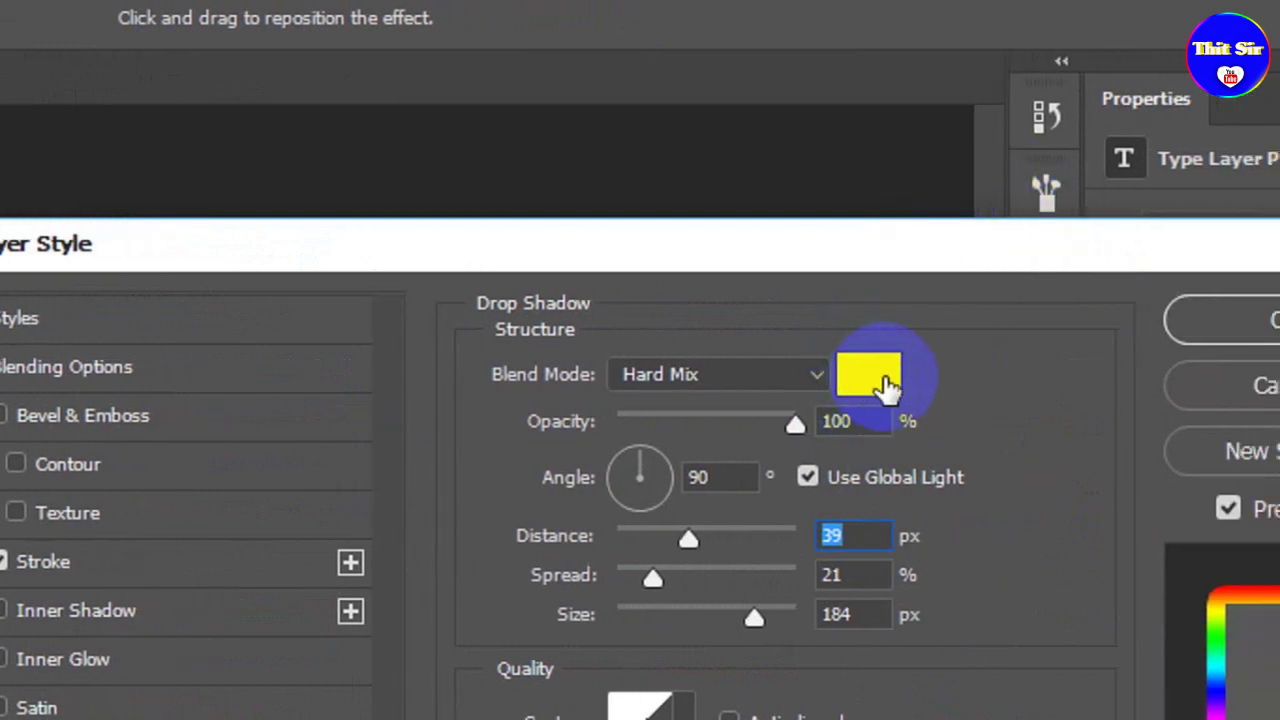
Set the drop shadow colour to greyish pink R149 G127 B127 (hex 957f7f).
{"action": "left_click", "coordinate": [885, 380]}
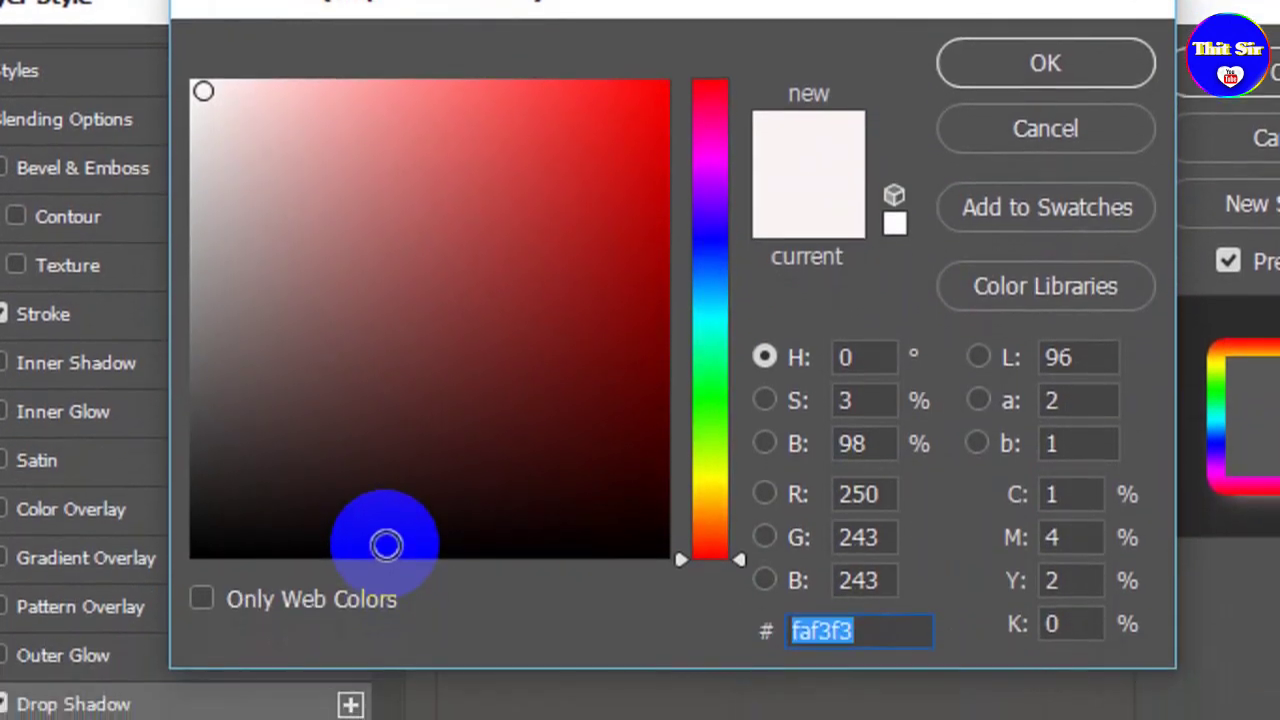
{"action": "left_click", "coordinate": [386, 544]}
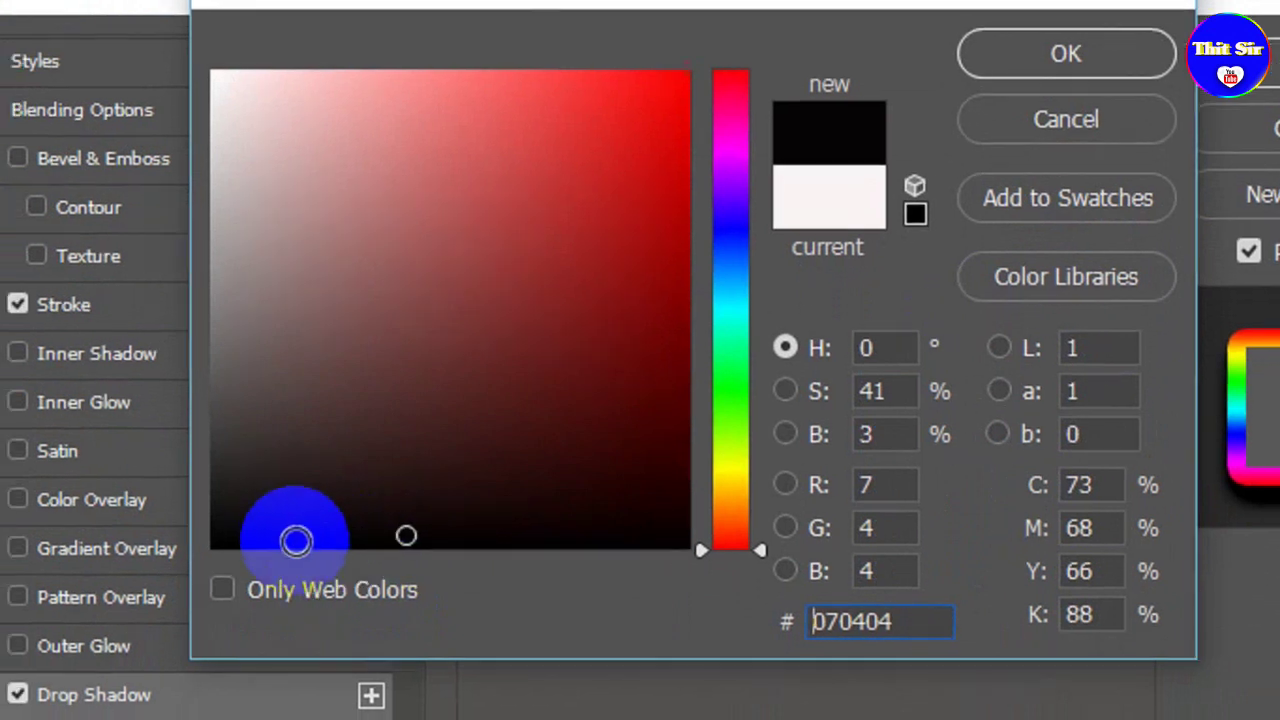
{"action": "left_click", "coordinate": [320, 538]}
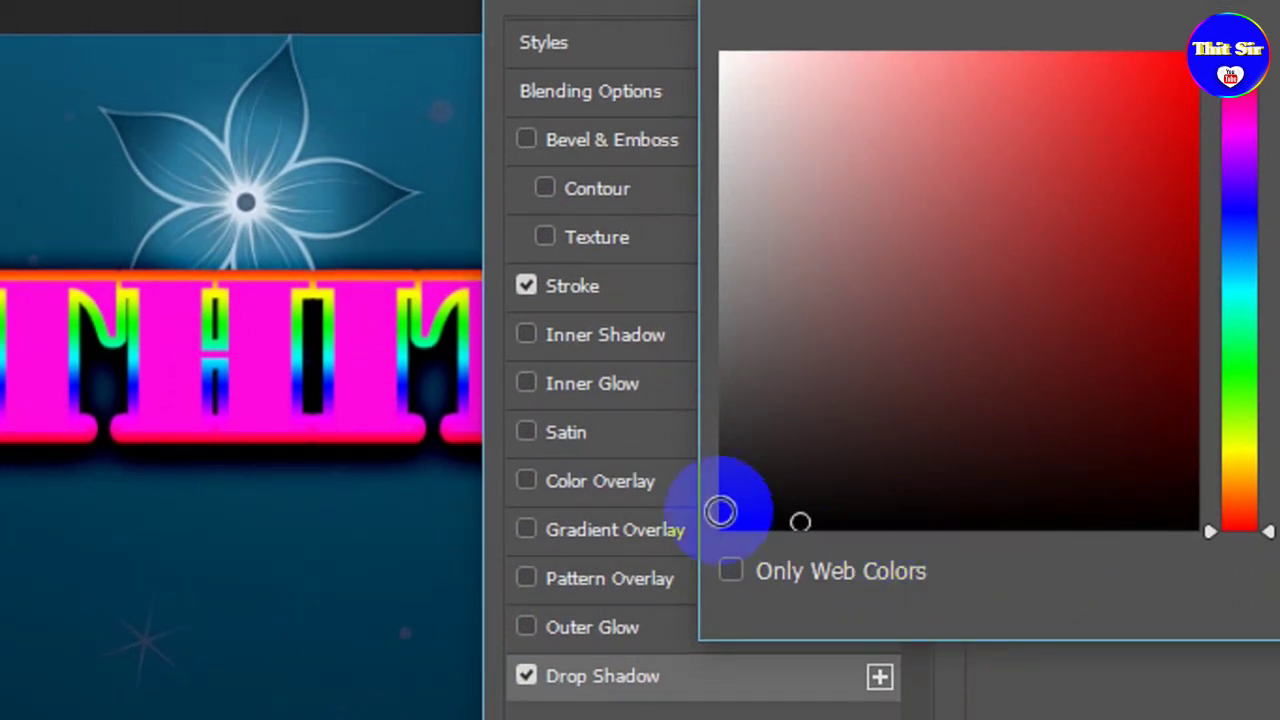
{"action": "left_click", "coordinate": [765, 482]}
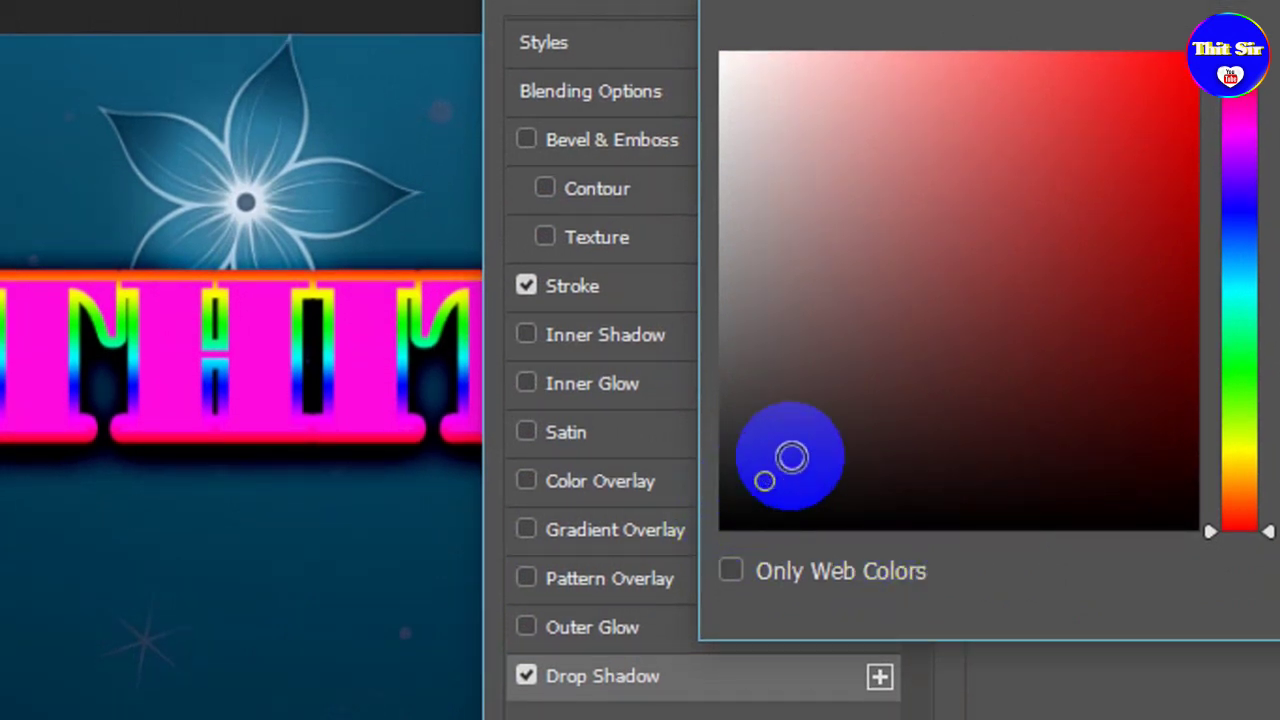
{"action": "mouse_move", "coordinate": [766, 480]}
{"action": "left_mouse_down"}
{"action": "mouse_move", "coordinate": [835, 339]}
{"action": "mouse_move", "coordinate": [812, 208]}
{"action": "left_mouse_up"}
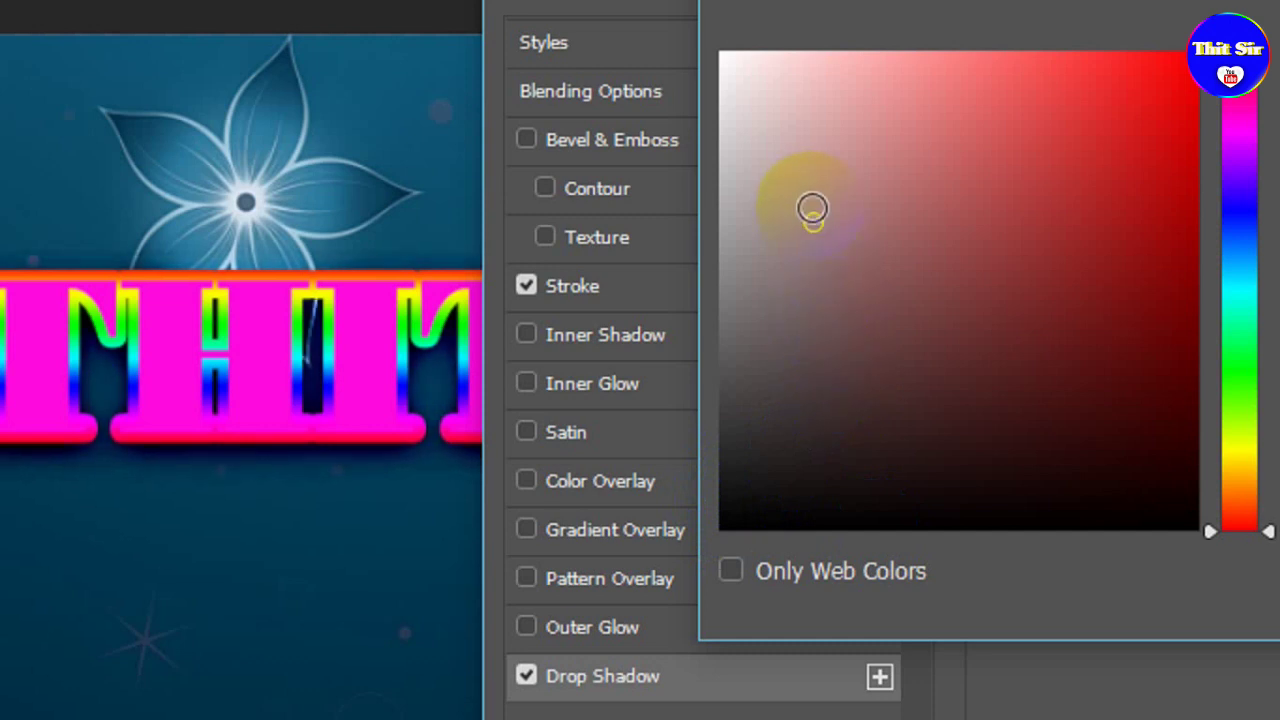
{"action": "left_click_drag", "start_coordinate": [821, 239], "coordinate": [817, 255]}
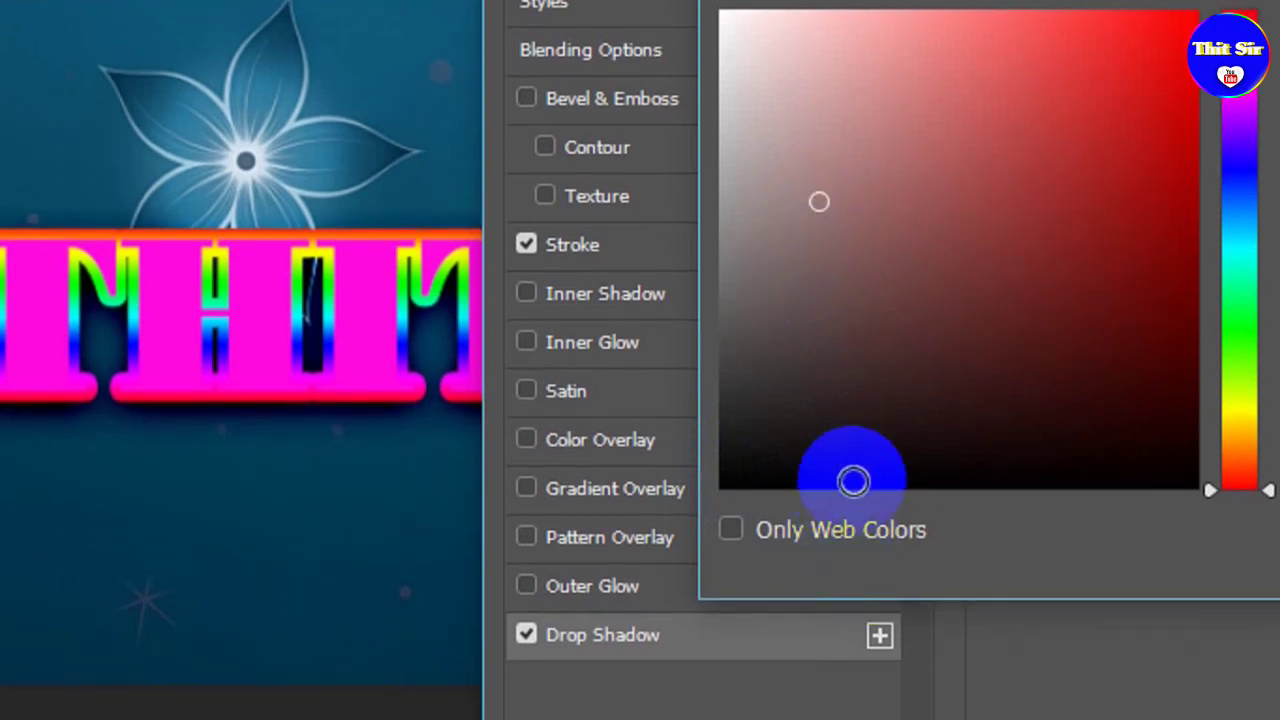
{"action": "left_click_drag", "start_coordinate": [853, 482], "coordinate": [857, 432]}
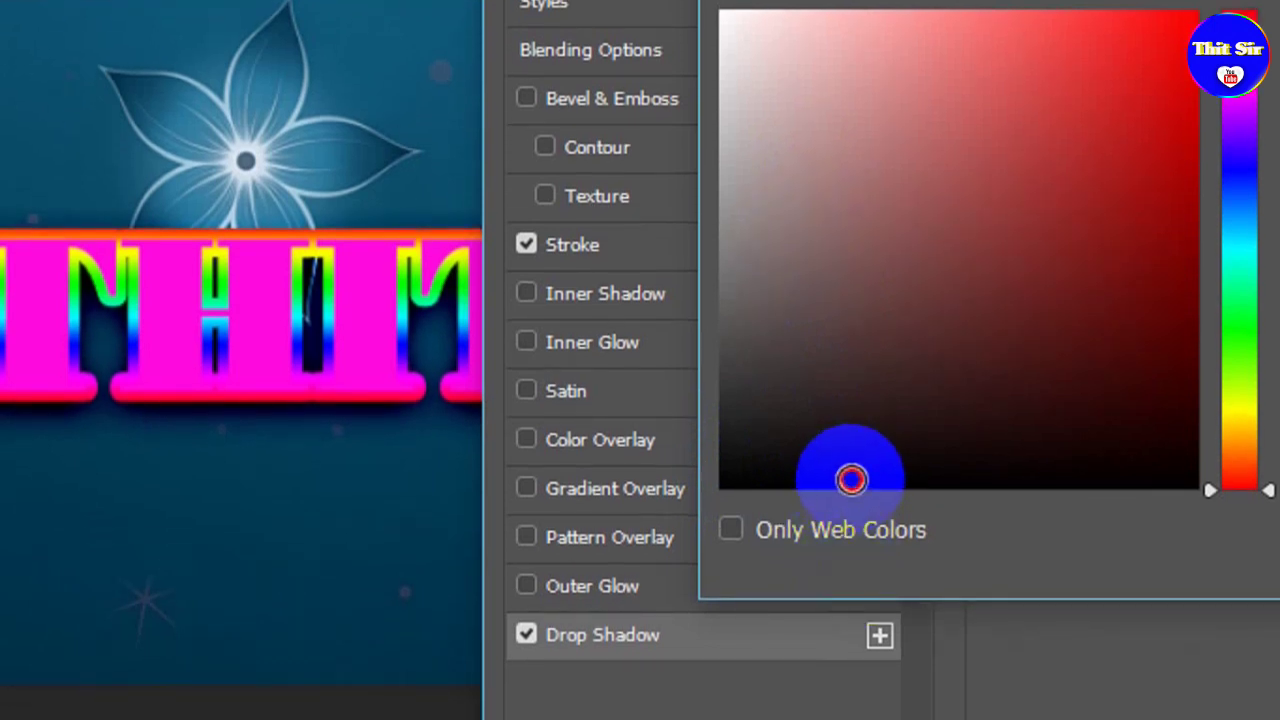
{"action": "left_click", "coordinate": [820, 346]}
{"action": "left_click", "coordinate": [816, 318]}
{"action": "left_click_drag", "start_coordinate": [816, 318], "coordinate": [791, 209]}
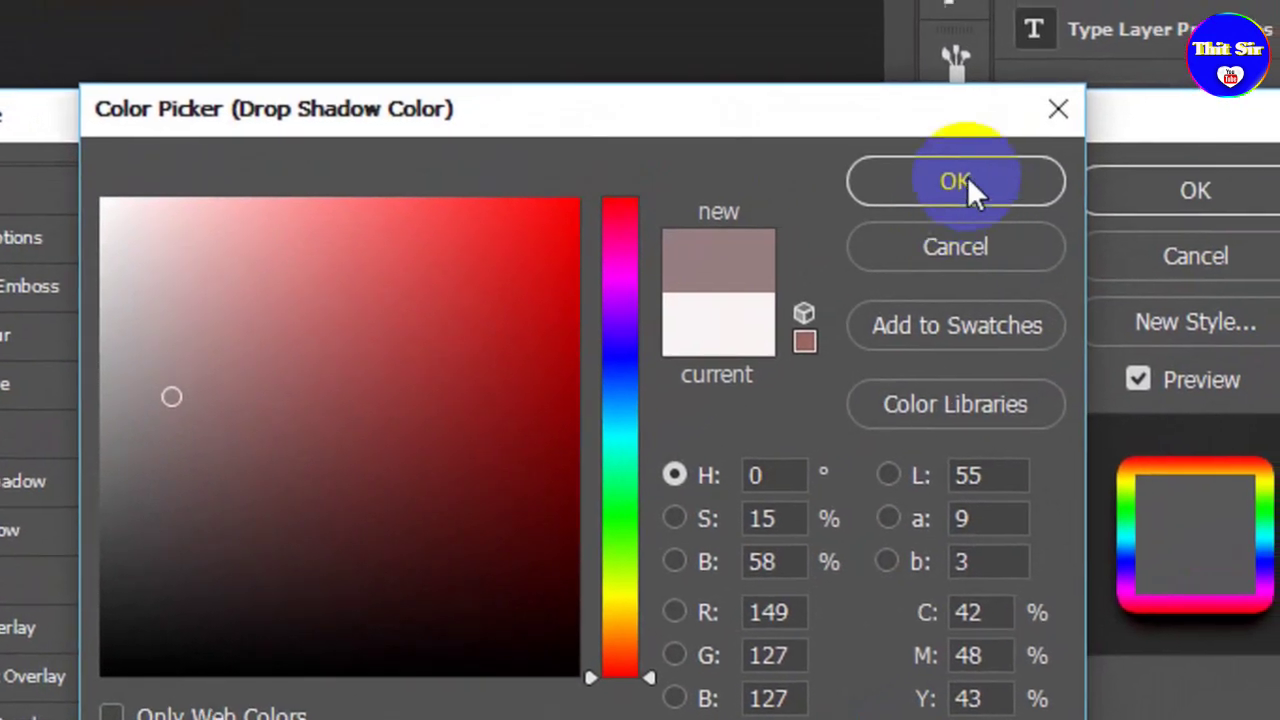
{"action": "left_click", "coordinate": [961, 180]}
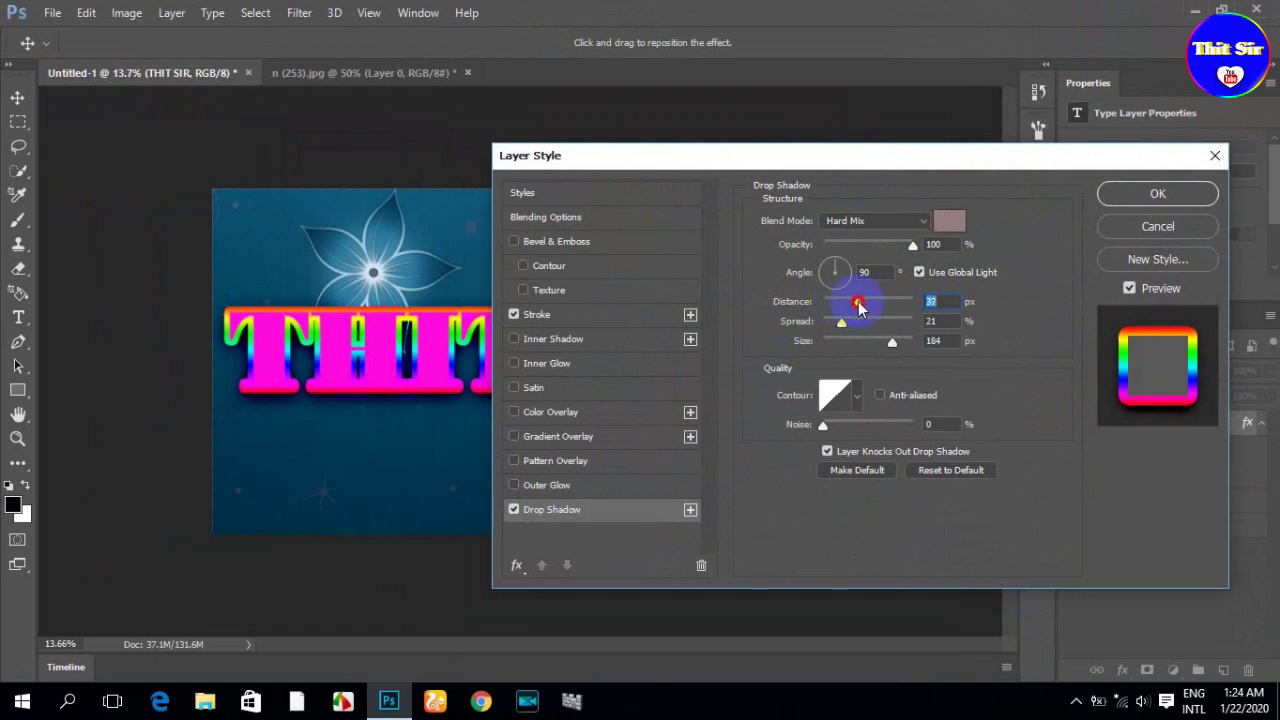
Set the drop shadow to 39 px distance, 30% spread and 111 px size.
{"action": "mouse_move", "coordinate": [854, 307]}
{"action": "left_mouse_down"}
{"action": "mouse_move", "coordinate": [838, 303]}
{"action": "mouse_move", "coordinate": [908, 309]}
{"action": "mouse_move", "coordinate": [872, 311]}
{"action": "left_mouse_up"}
{"action": "mouse_move", "coordinate": [856, 307]}
{"action": "left_mouse_down"}
{"action": "mouse_move", "coordinate": [831, 322]}
{"action": "mouse_move", "coordinate": [860, 326]}
{"action": "left_mouse_up"}
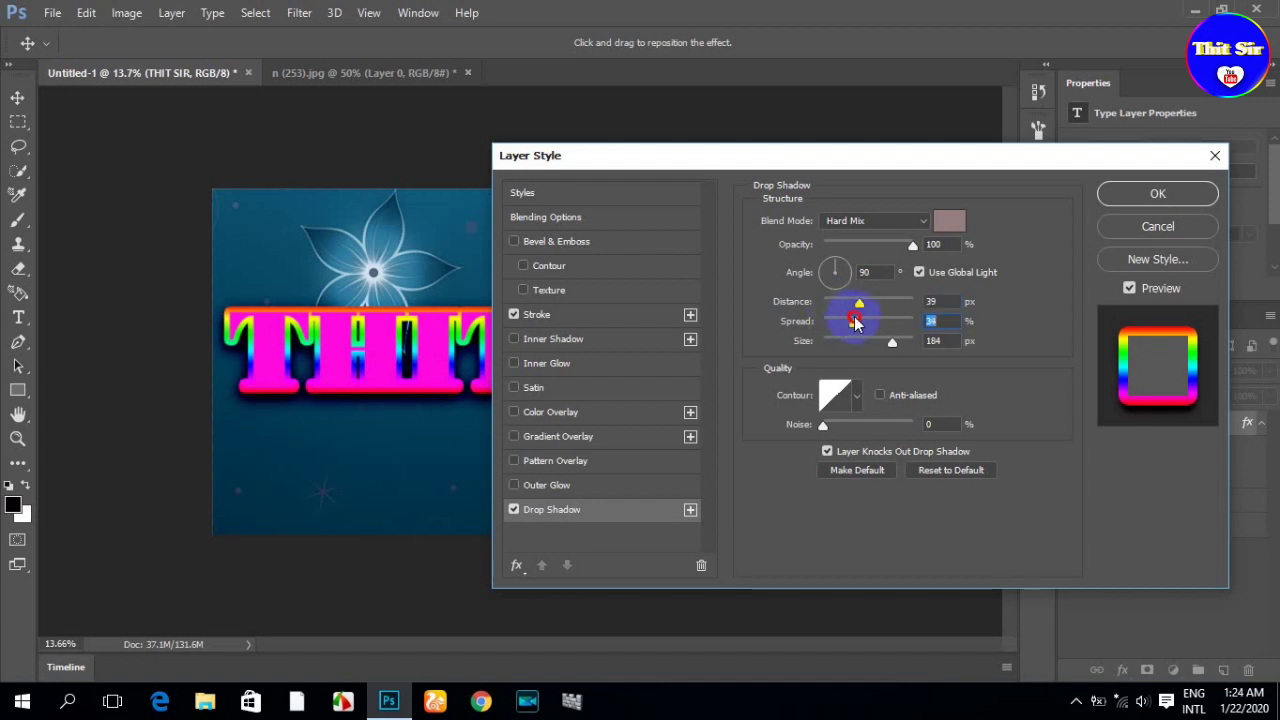
{"action": "left_click_drag", "start_coordinate": [851, 322], "coordinate": [853, 318]}
{"action": "mouse_move", "coordinate": [895, 346]}
{"action": "left_mouse_down"}
{"action": "mouse_move", "coordinate": [868, 343]}
{"action": "mouse_move", "coordinate": [894, 334]}
{"action": "mouse_move", "coordinate": [866, 340]}
{"action": "left_mouse_up"}
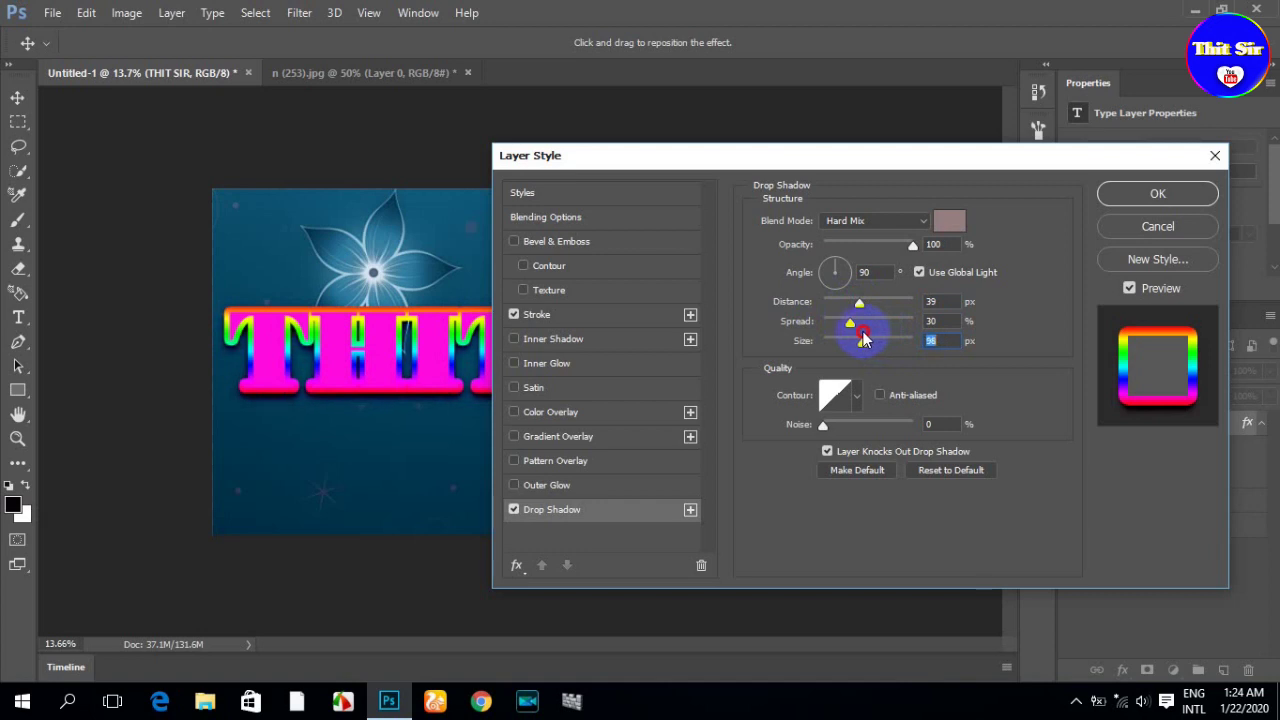
{"action": "left_click_drag", "start_coordinate": [957, 155], "coordinate": [900, 132]}
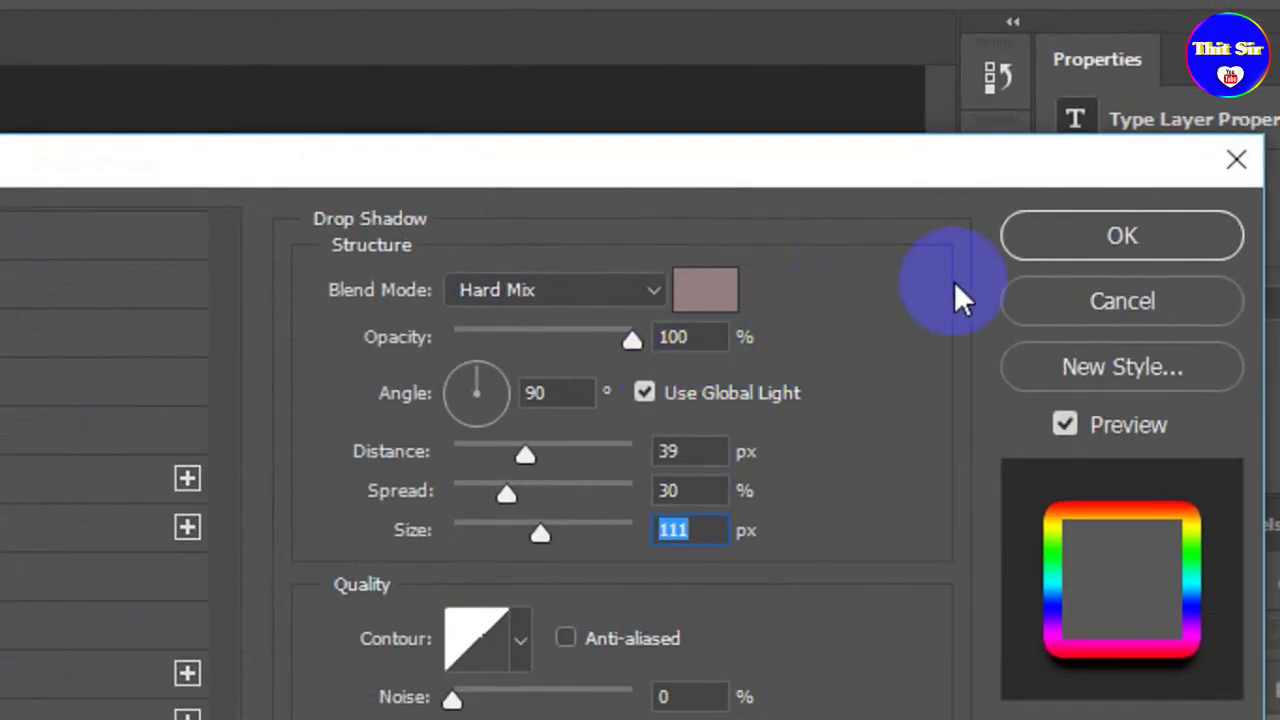
{"action": "left_click", "coordinate": [971, 229]}
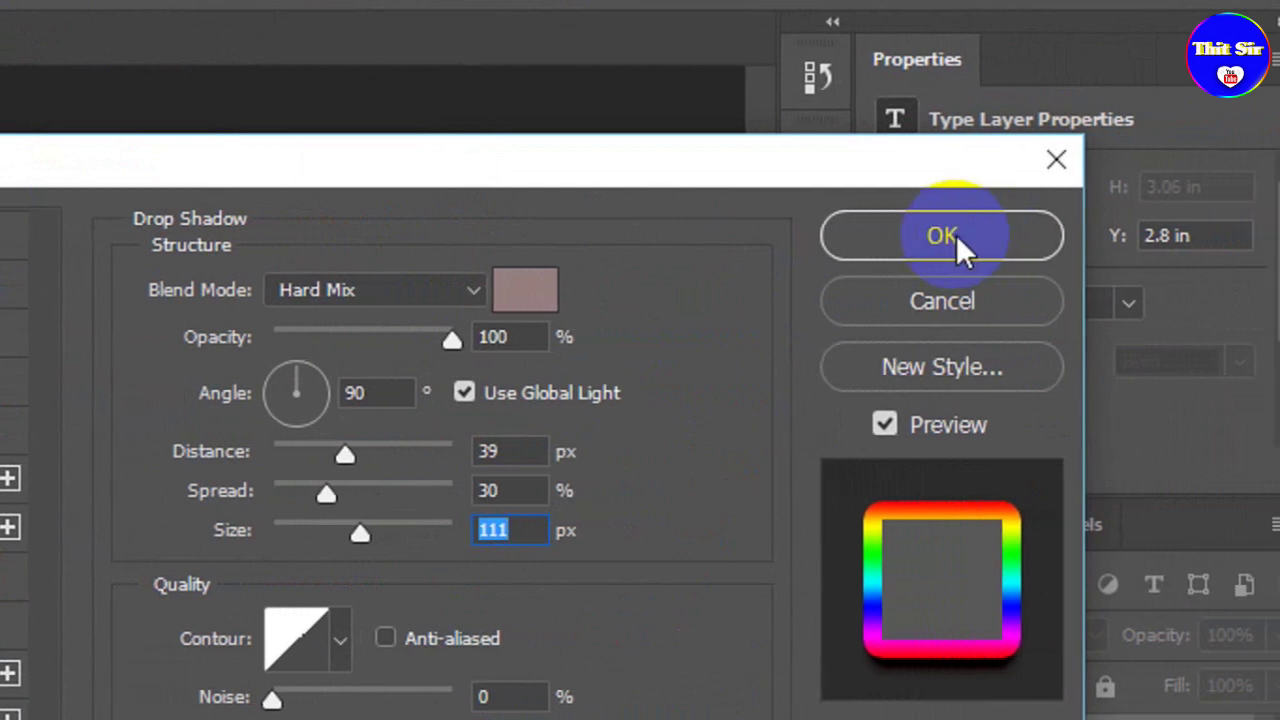
Apply the Stroke and Drop Shadow effects and inspect the styled THIT SIR text on the canvas.
{"action": "left_click", "coordinate": [954, 230]}
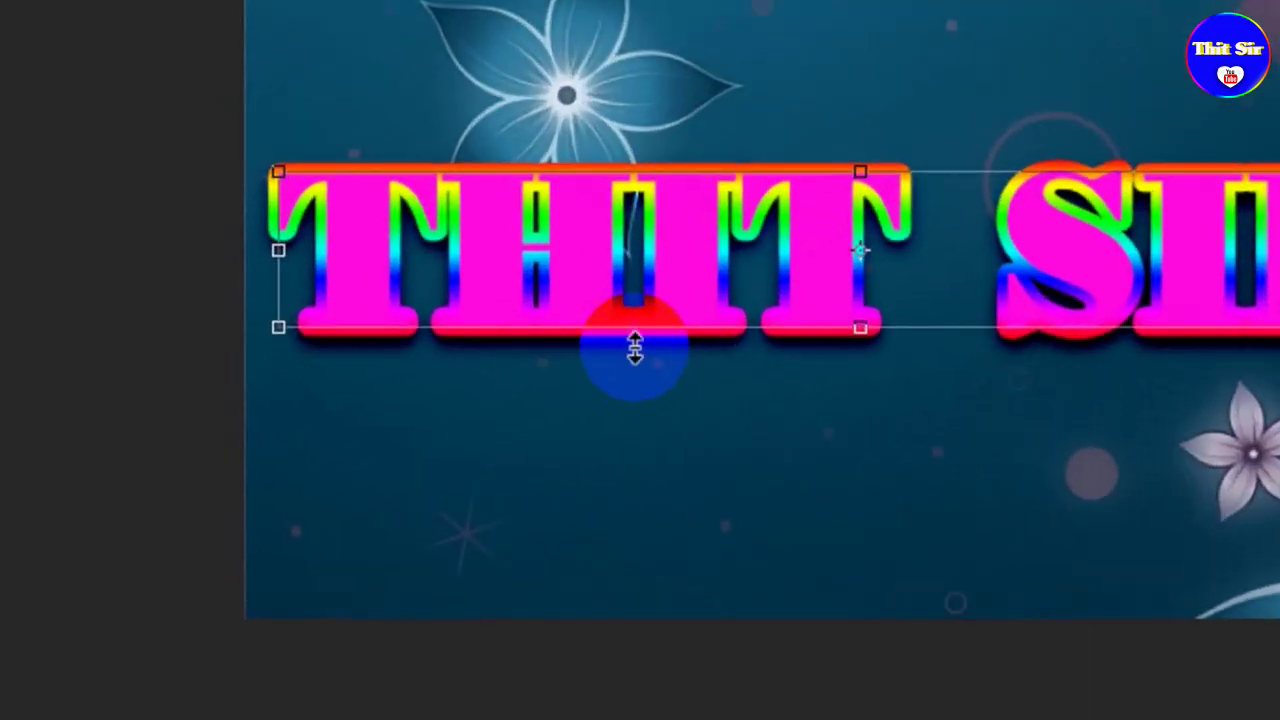
{"action": "left_click", "coordinate": [403, 356]}
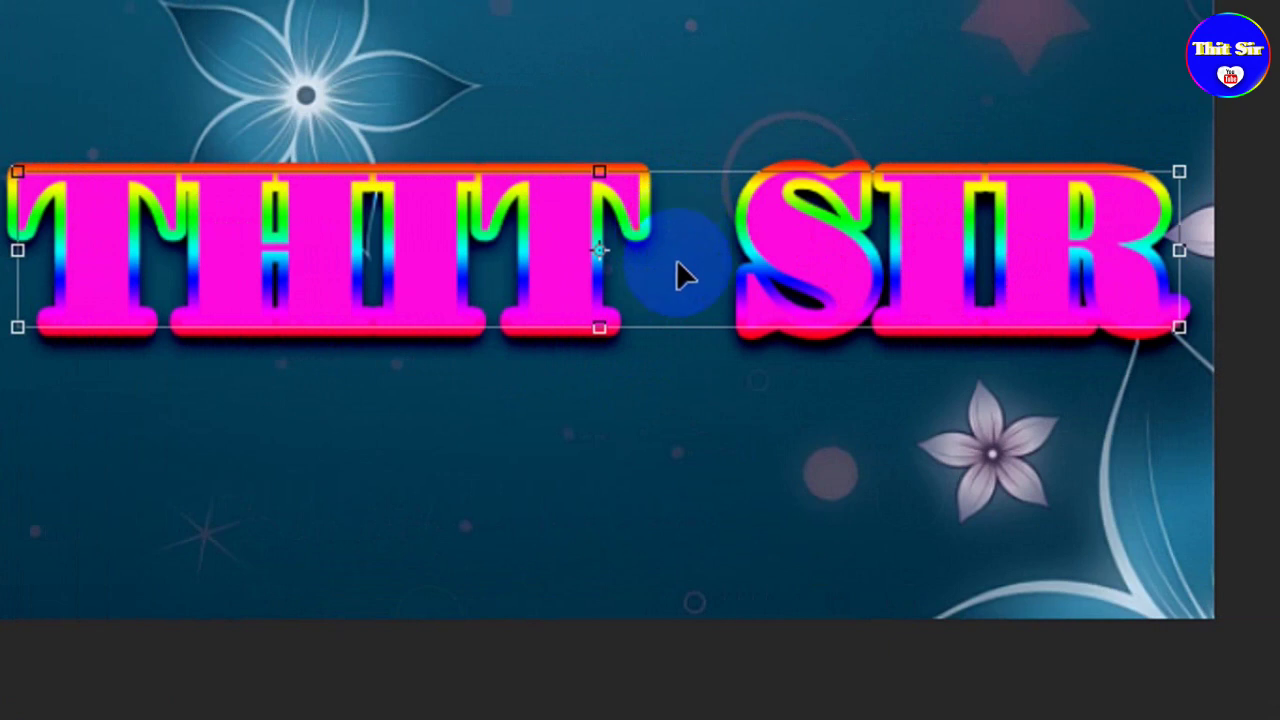
{"action": "left_click", "coordinate": [743, 270]}
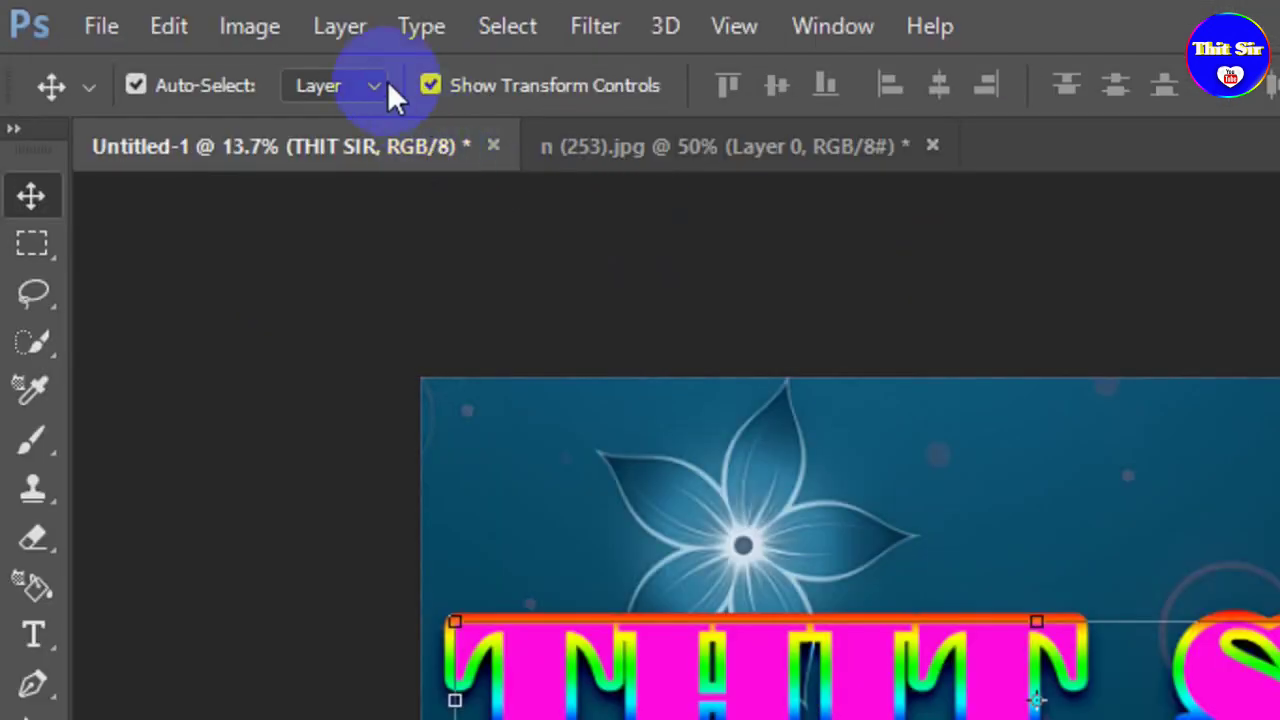
Open the THIT SIR layer's Stroke settings and check its rainbow gradient presets.
{"action": "left_click", "coordinate": [355, 30]}
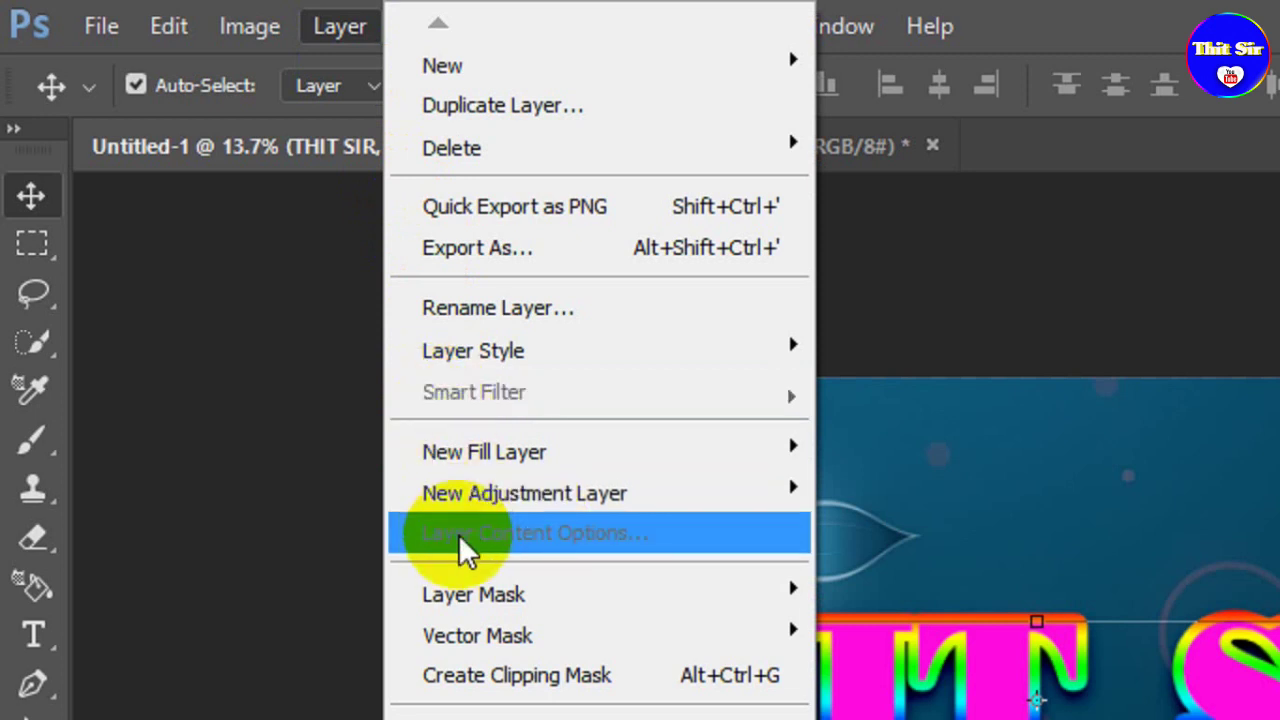
{"action": "left_click", "coordinate": [527, 352]}
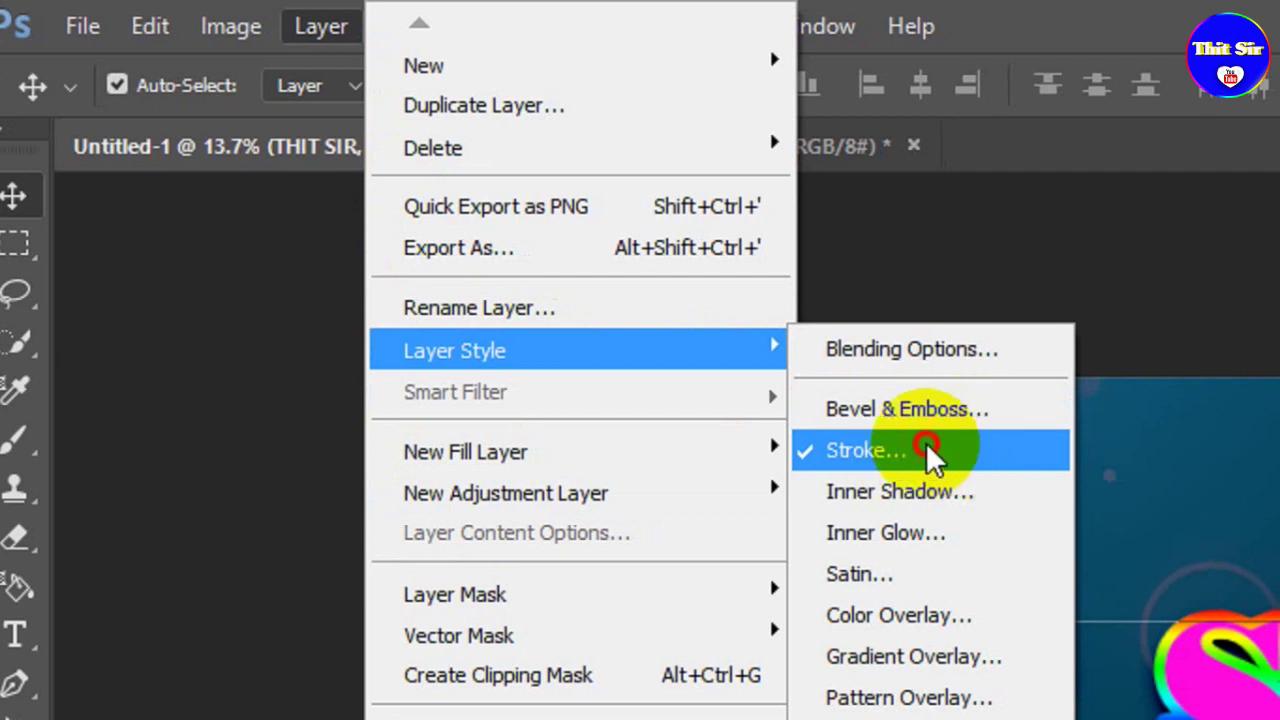
{"action": "left_click", "coordinate": [866, 451]}
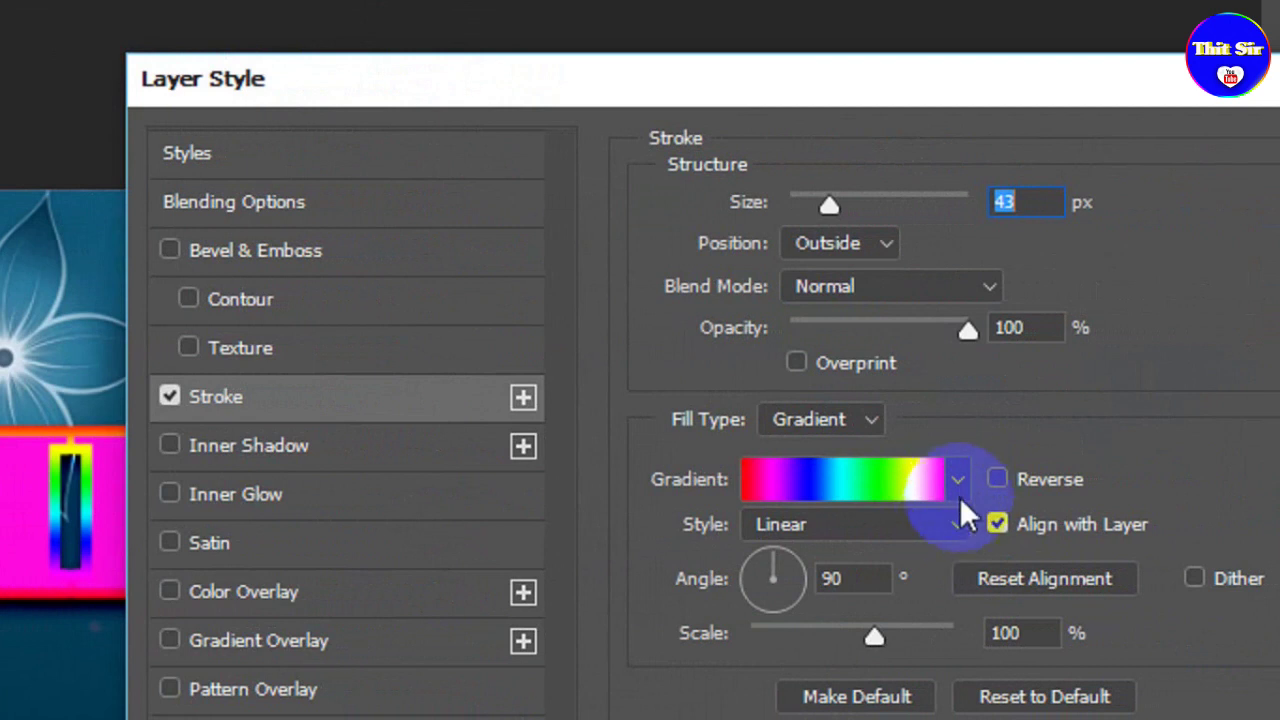
{"action": "left_click", "coordinate": [955, 478]}
{"action": "left_click", "coordinate": [955, 478]}
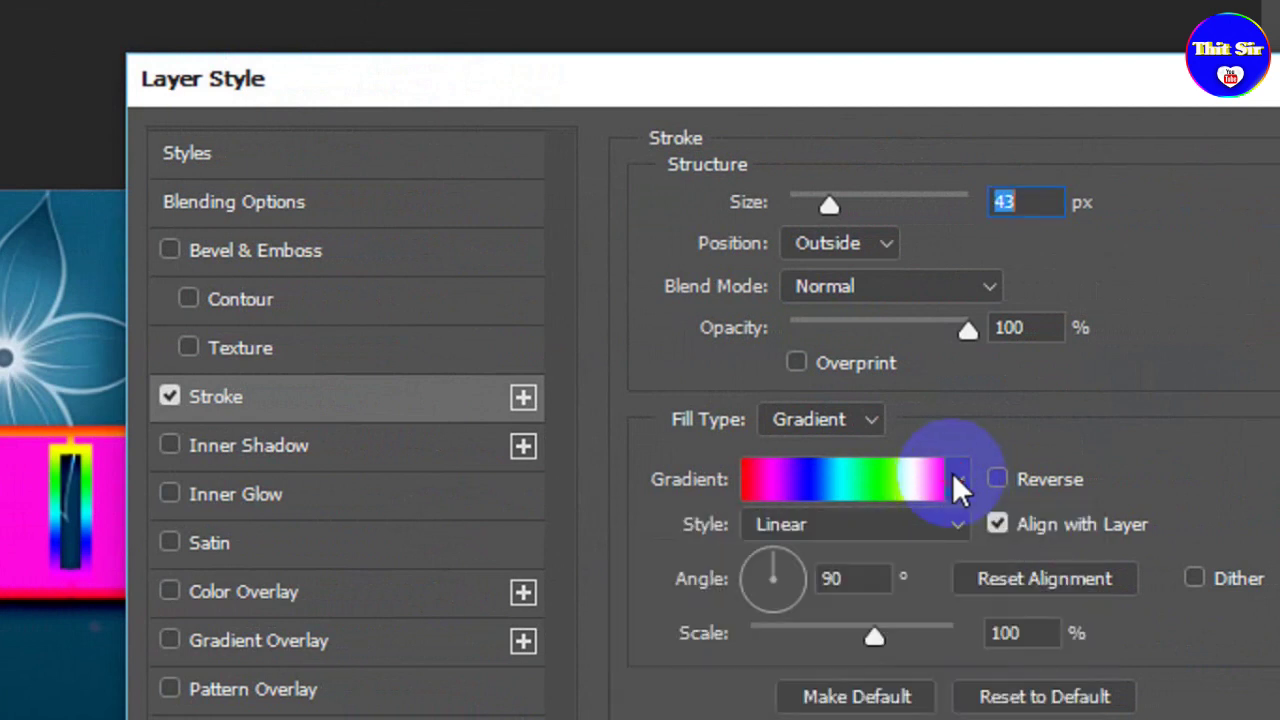
Switch the stroke fill type to Color and pick near-white RGB 250, 250, 254.
{"action": "left_click", "coordinate": [869, 416]}
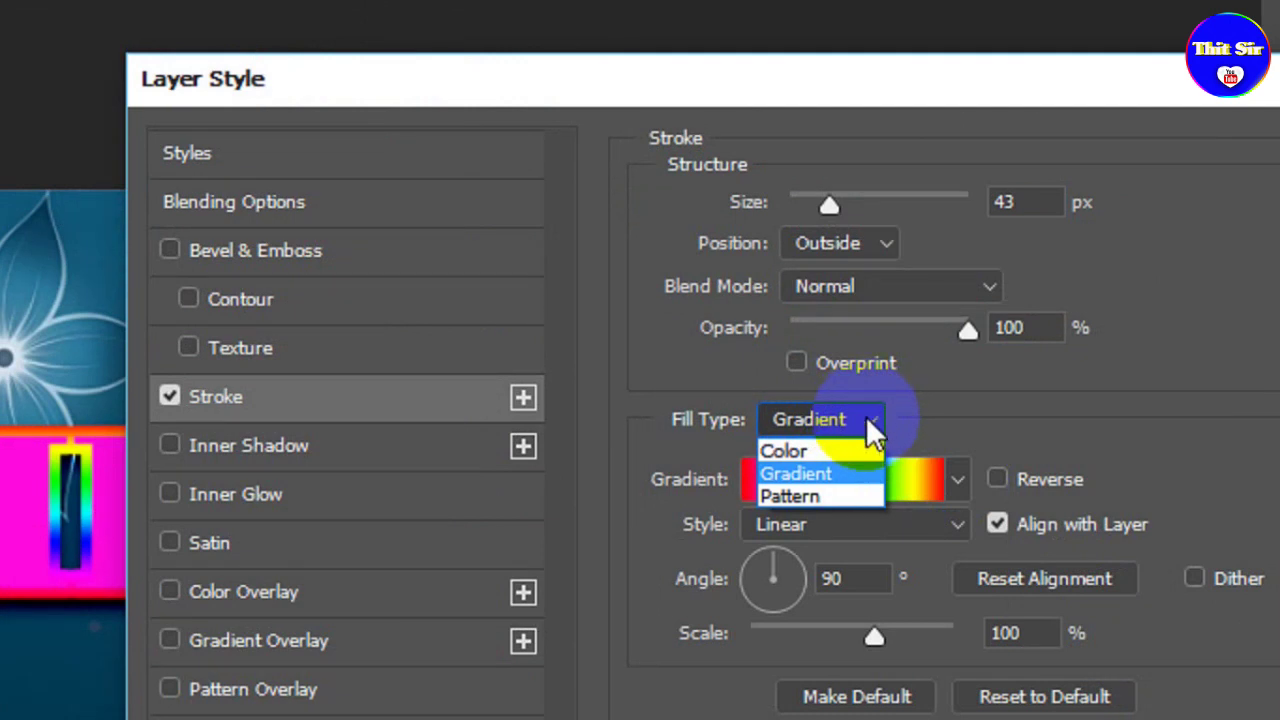
{"action": "left_click", "coordinate": [790, 452]}
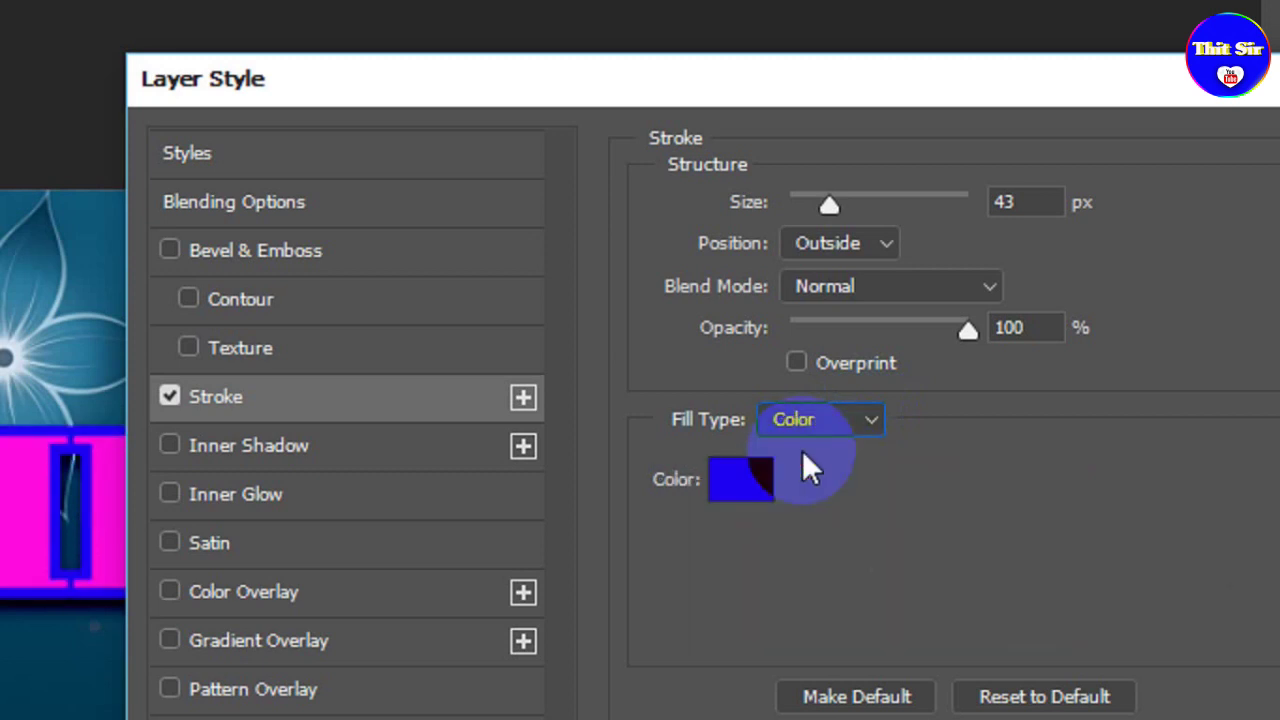
{"action": "left_click", "coordinate": [745, 482]}
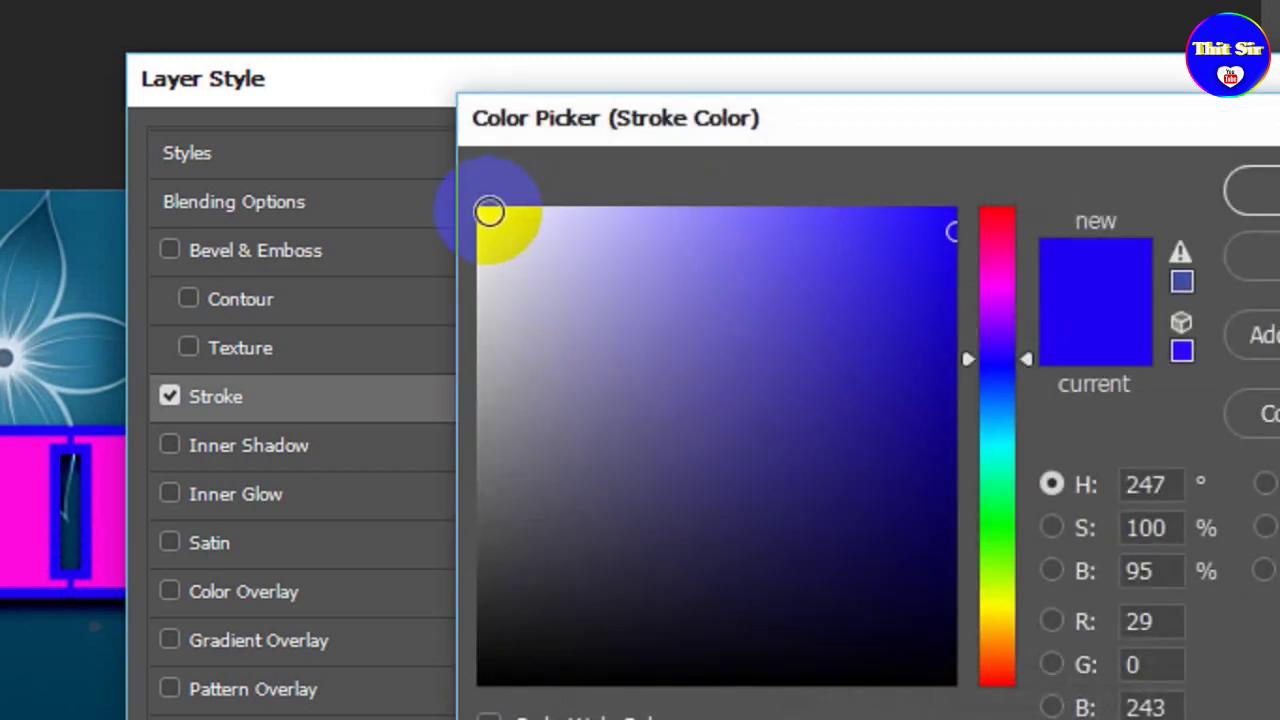
{"action": "left_click", "coordinate": [489, 212]}
{"action": "left_click_drag", "start_coordinate": [494, 236], "coordinate": [486, 210]}
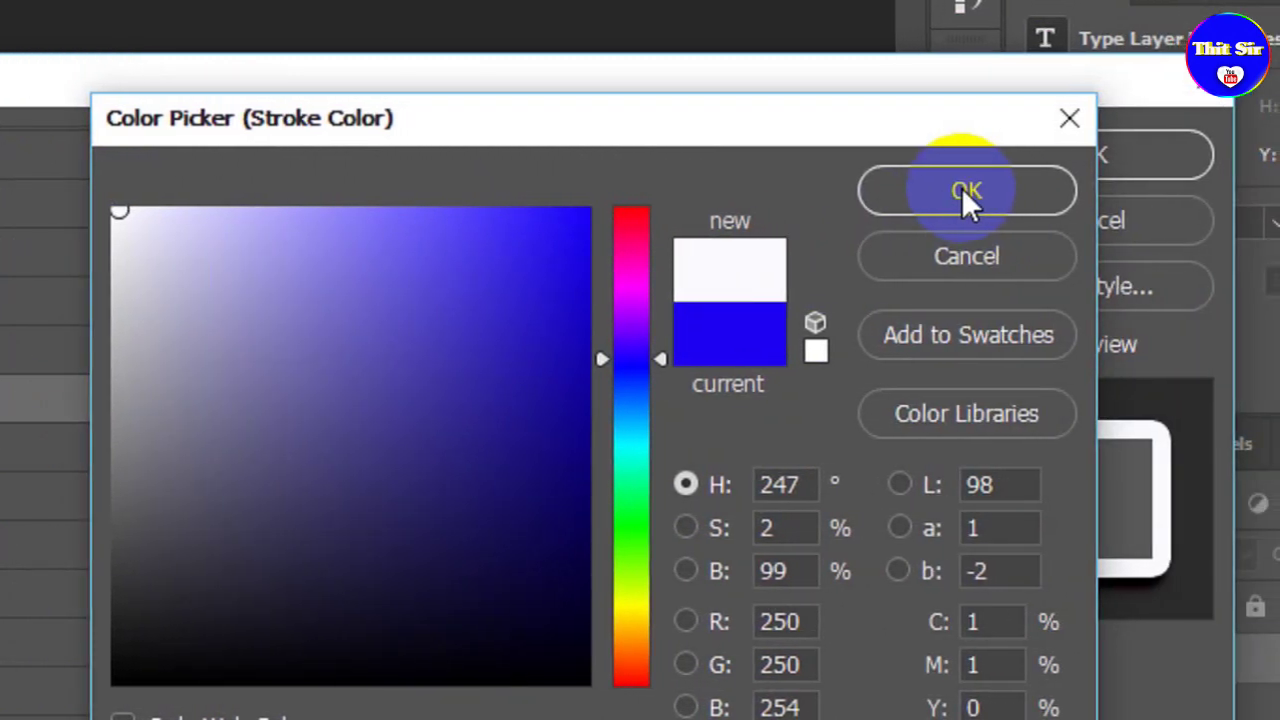
{"action": "left_click", "coordinate": [961, 190]}
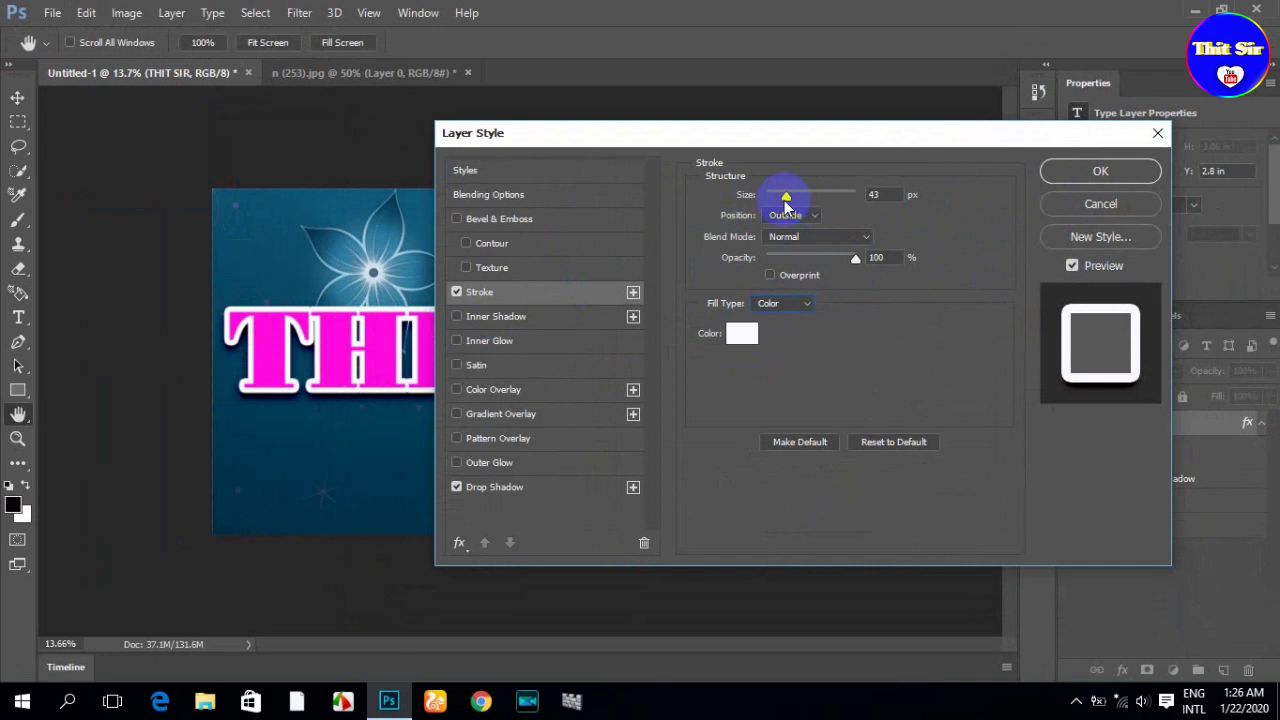
Set the near-white outside stroke to 29 px, moving the dialog aside to preview it.
{"action": "left_click_drag", "start_coordinate": [786, 197], "coordinate": [784, 197]}
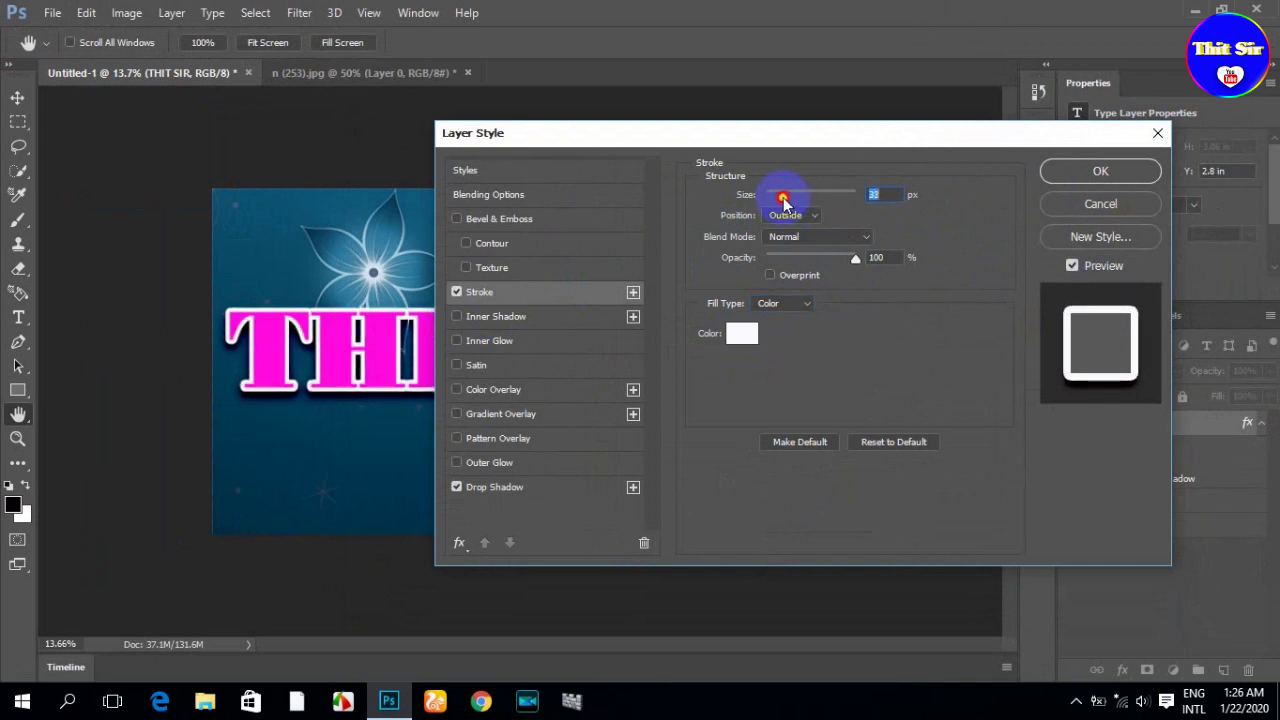
{"action": "left_click_drag", "start_coordinate": [784, 197], "coordinate": [783, 197]}
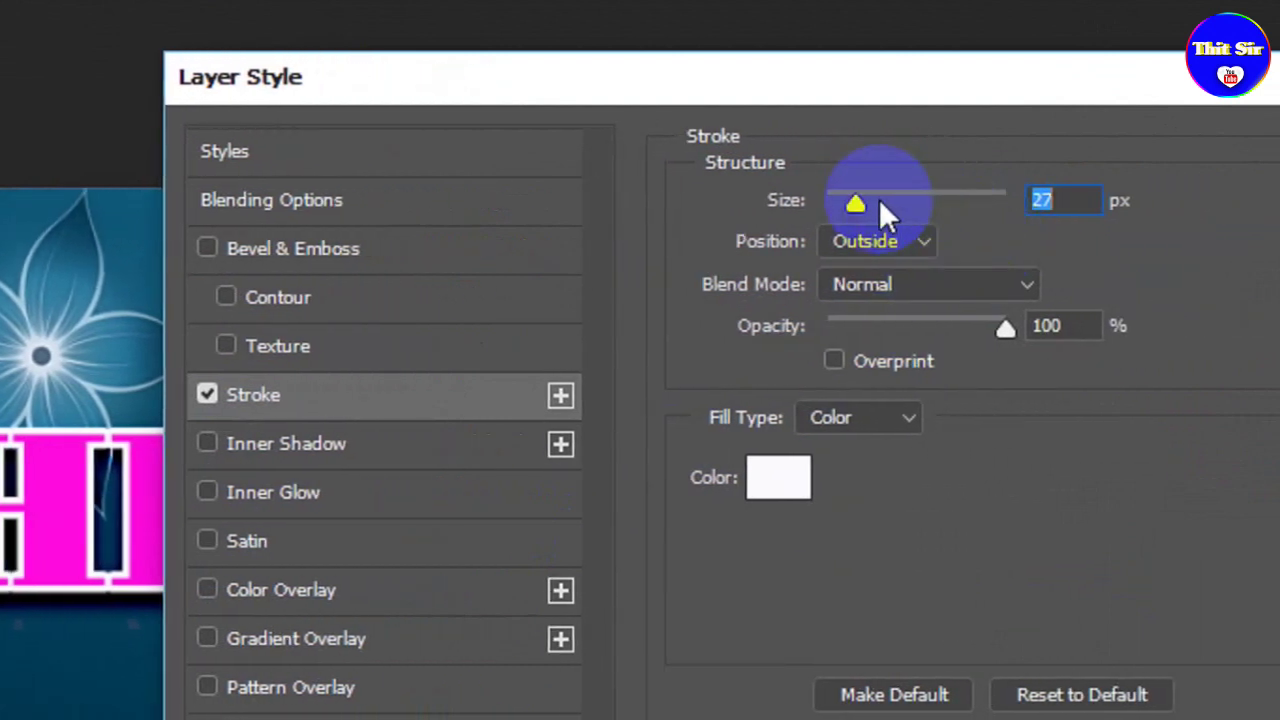
{"action": "left_click_drag", "start_coordinate": [875, 200], "coordinate": [860, 208]}
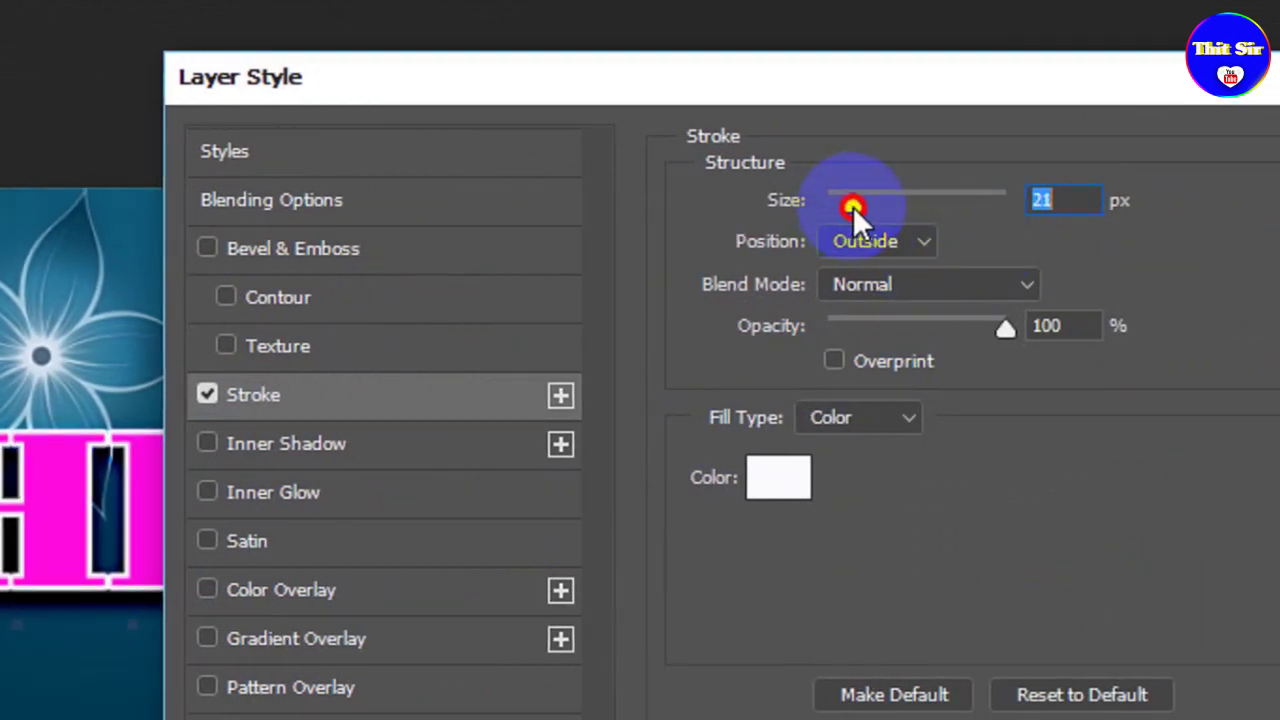
{"action": "left_click_drag", "start_coordinate": [860, 206], "coordinate": [858, 206]}
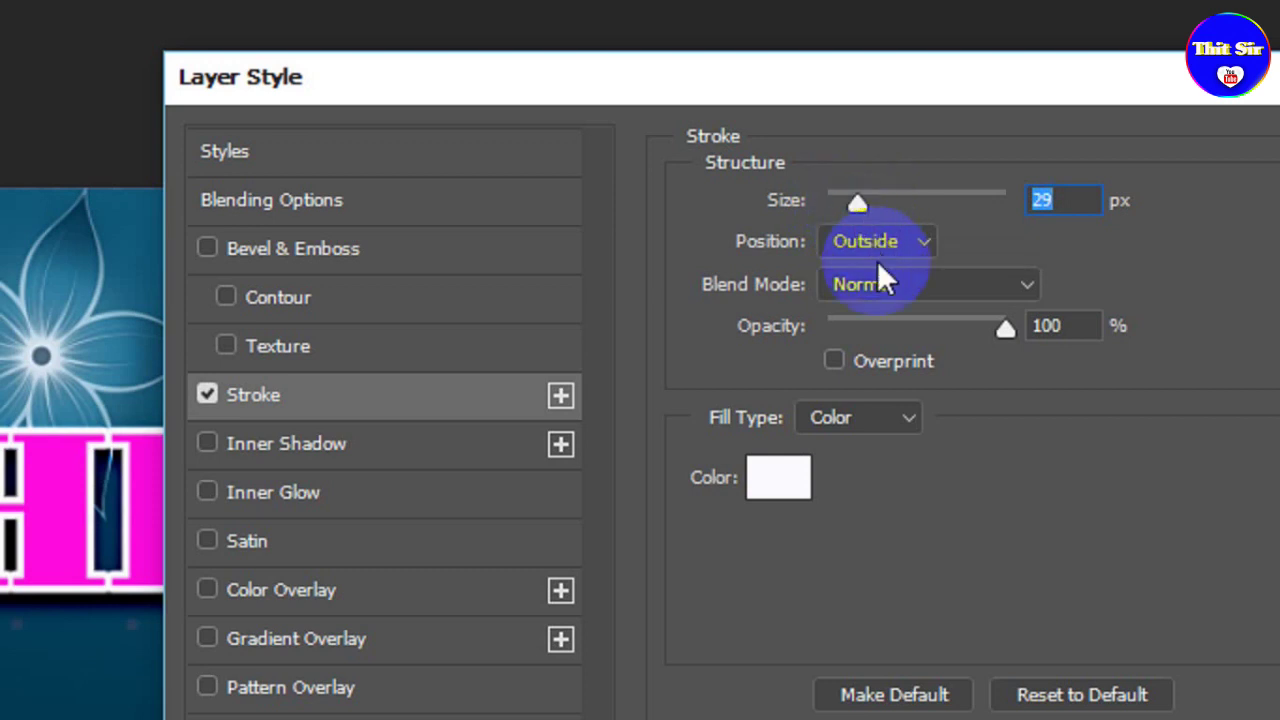
{"action": "left_click_drag", "start_coordinate": [857, 202], "coordinate": [858, 200]}
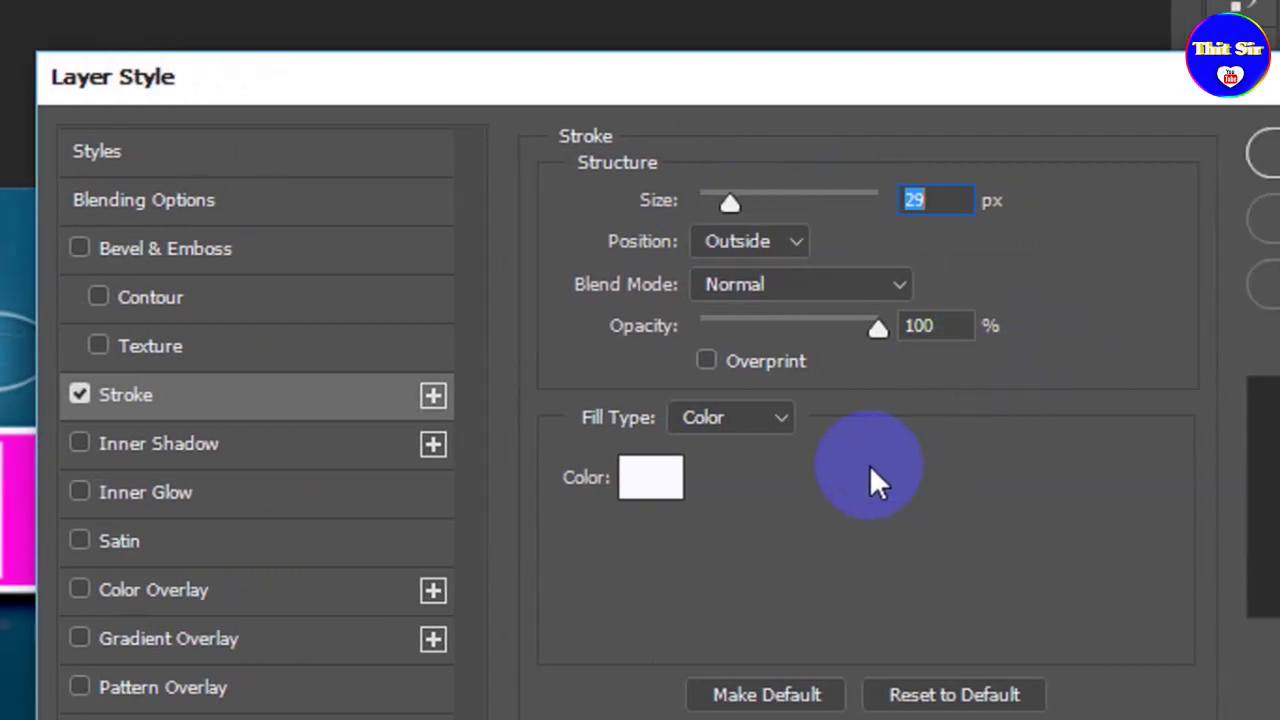
{"action": "left_click_drag", "start_coordinate": [800, 80], "coordinate": [770, 568]}
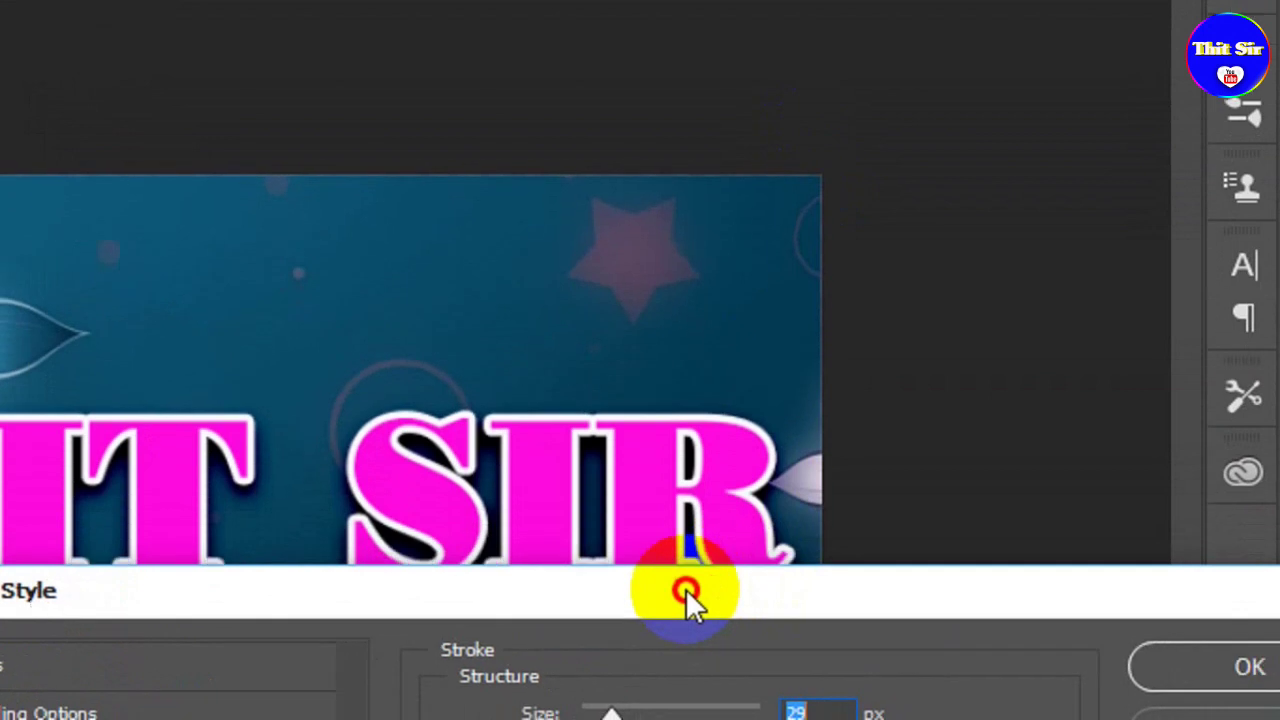
{"action": "left_click_drag", "start_coordinate": [770, 568], "coordinate": [363, 545]}
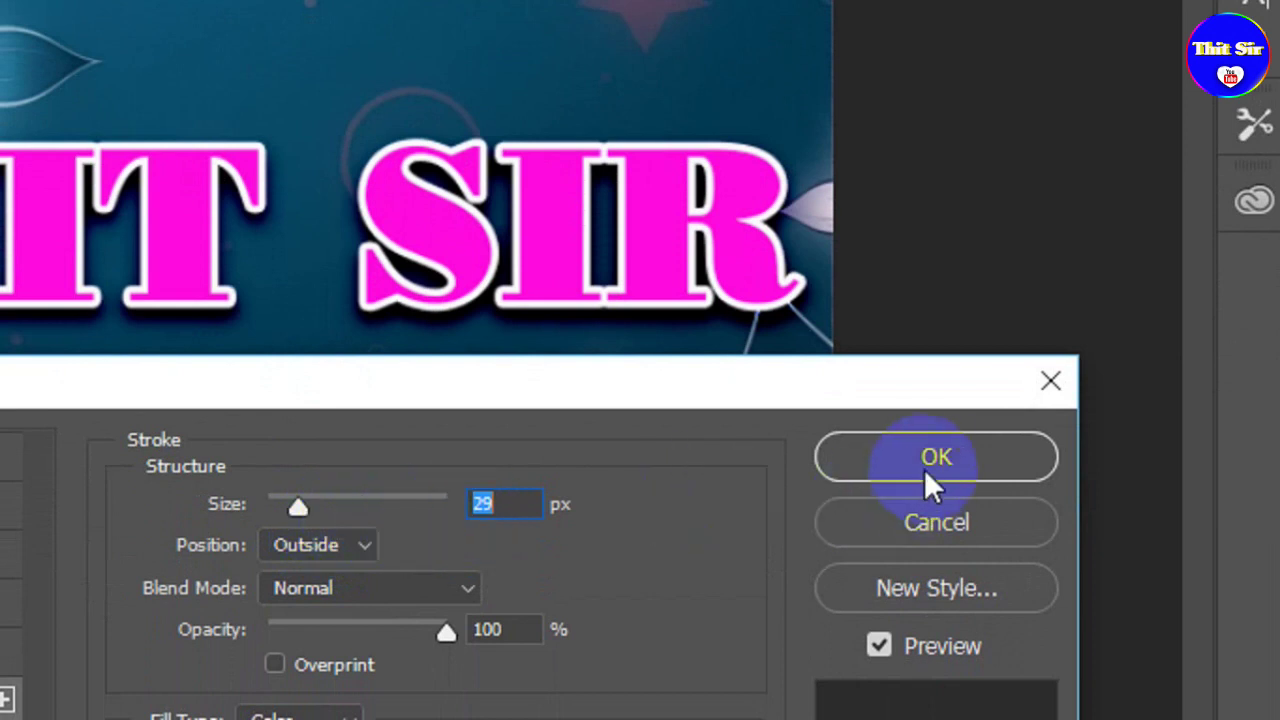
{"action": "mouse_move", "coordinate": [705, 382]}
{"action": "left_mouse_down"}
{"action": "mouse_move", "coordinate": [1001, 131]}
{"action": "mouse_move", "coordinate": [736, 112]}
{"action": "left_mouse_up"}
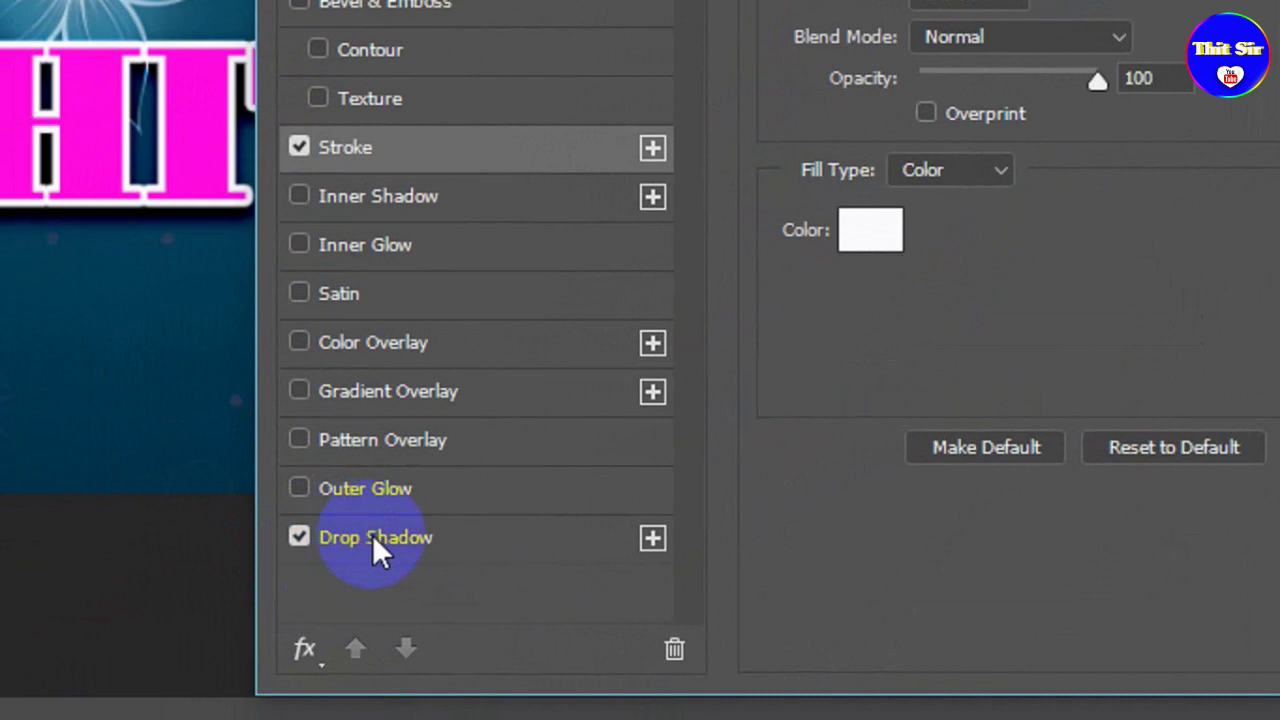
Open the Drop Shadow colour picker and try a muted pale pink shadow colour.
{"action": "left_click", "coordinate": [372, 540]}
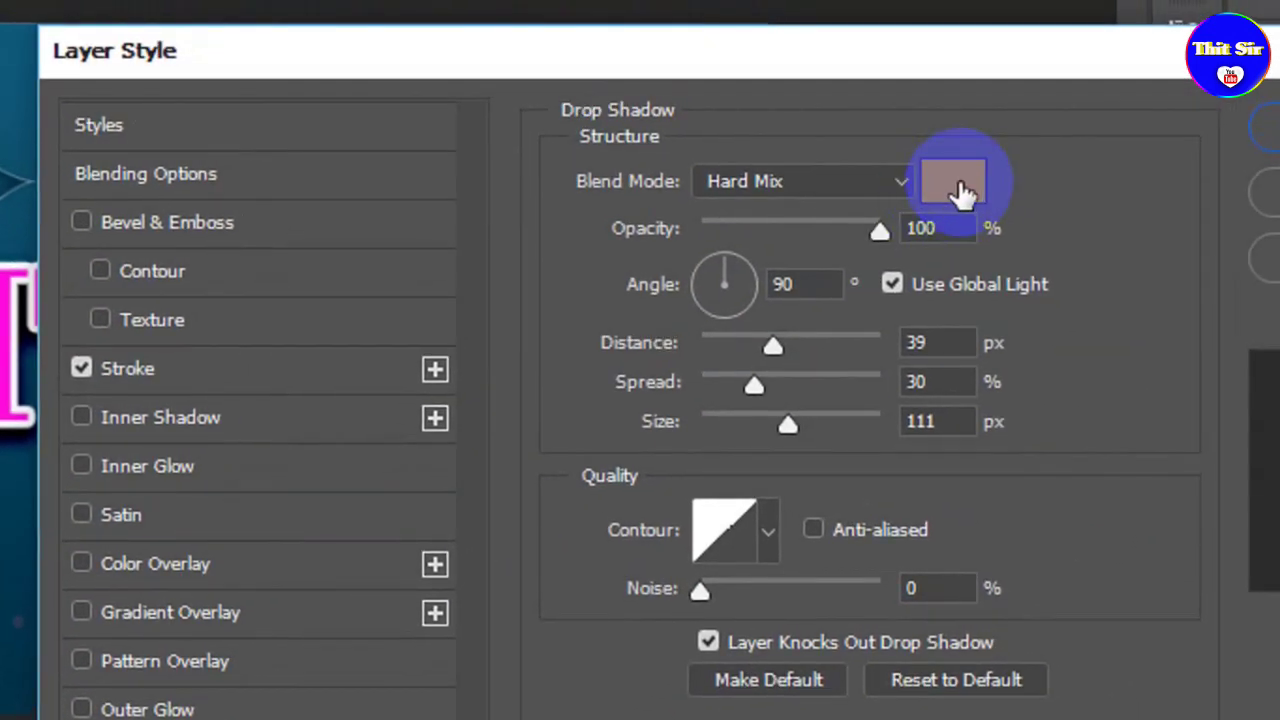
{"action": "left_click", "coordinate": [957, 190]}
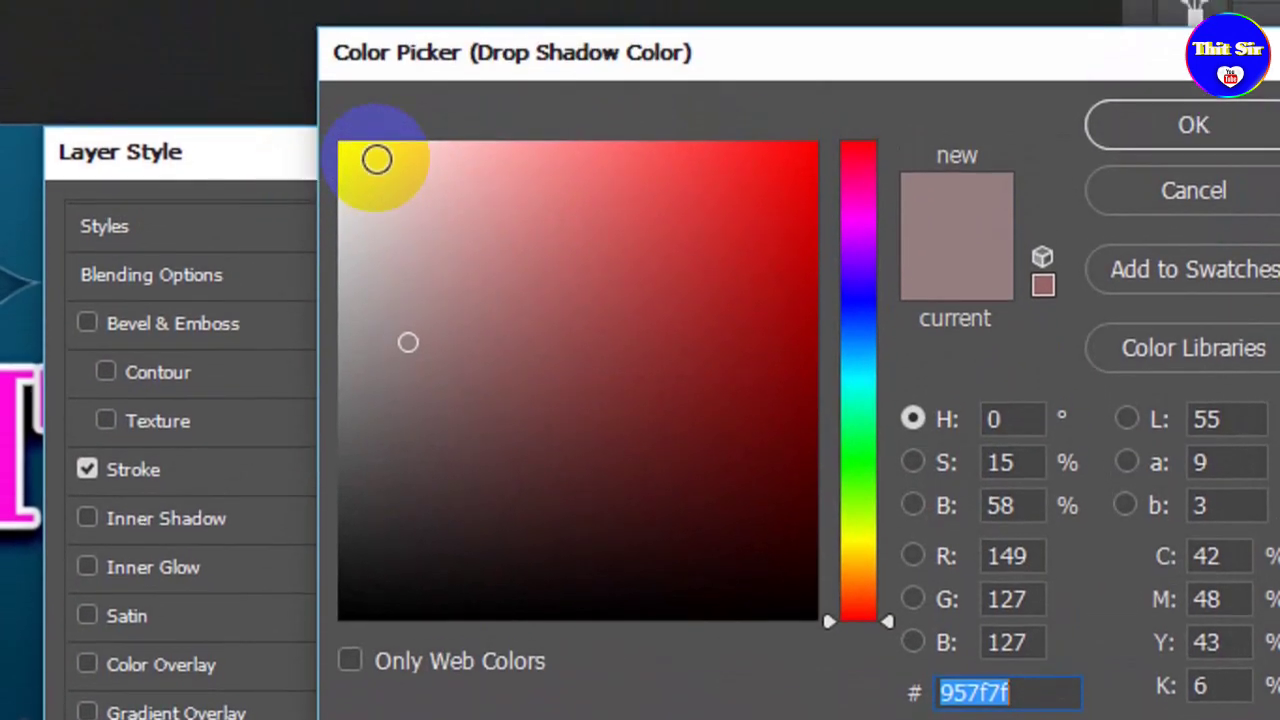
{"action": "left_click", "coordinate": [376, 181]}
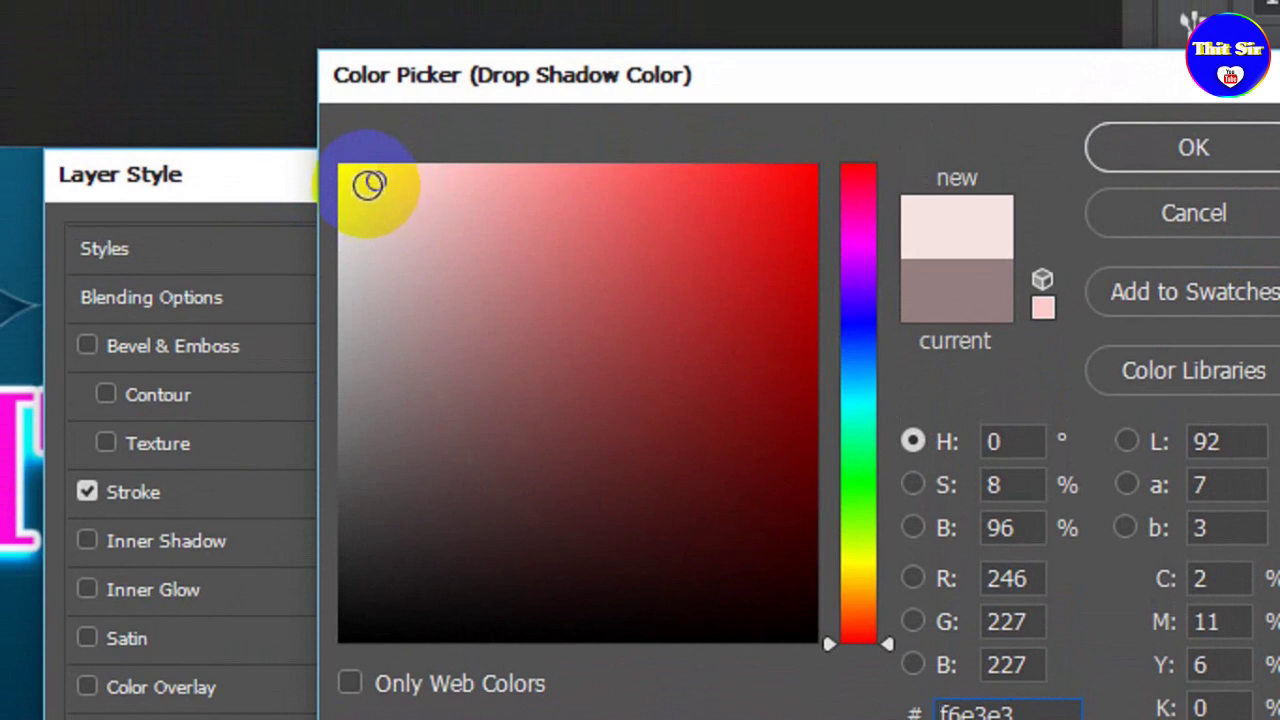
{"action": "left_click_drag", "start_coordinate": [357, 182], "coordinate": [466, 391]}
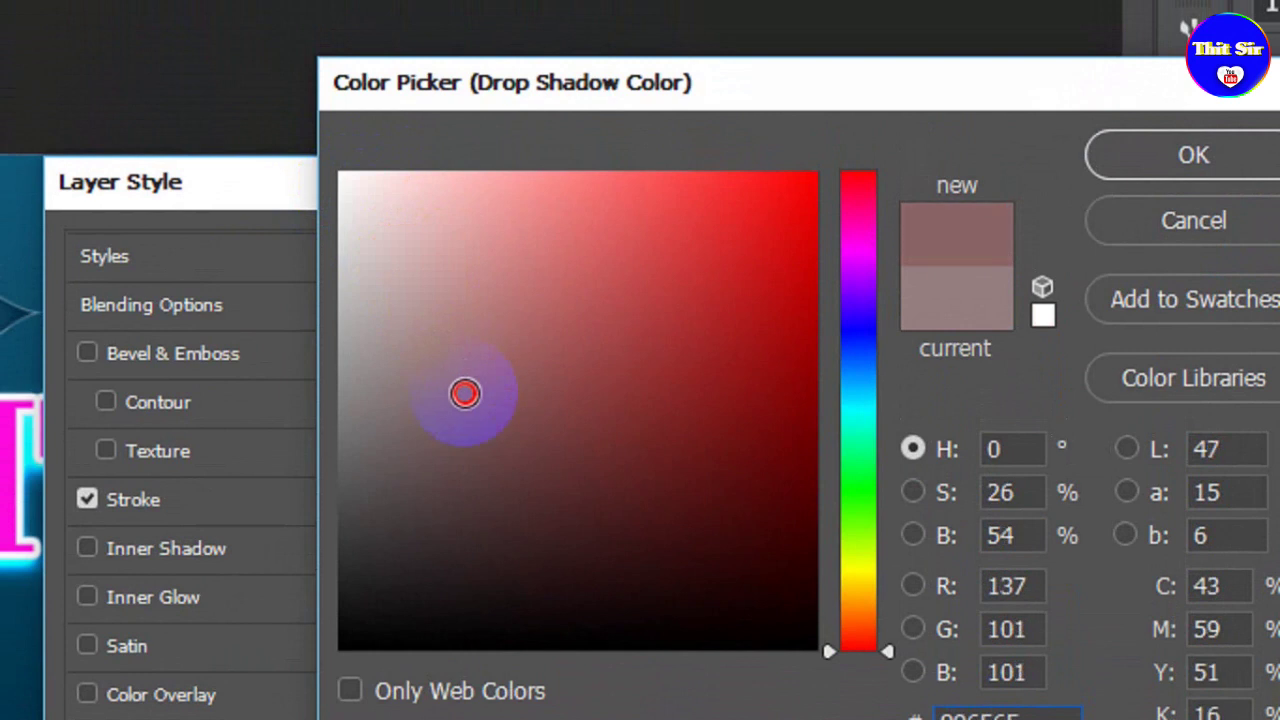
{"action": "left_click", "coordinate": [531, 354]}
{"action": "left_click_drag", "start_coordinate": [531, 354], "coordinate": [416, 258]}
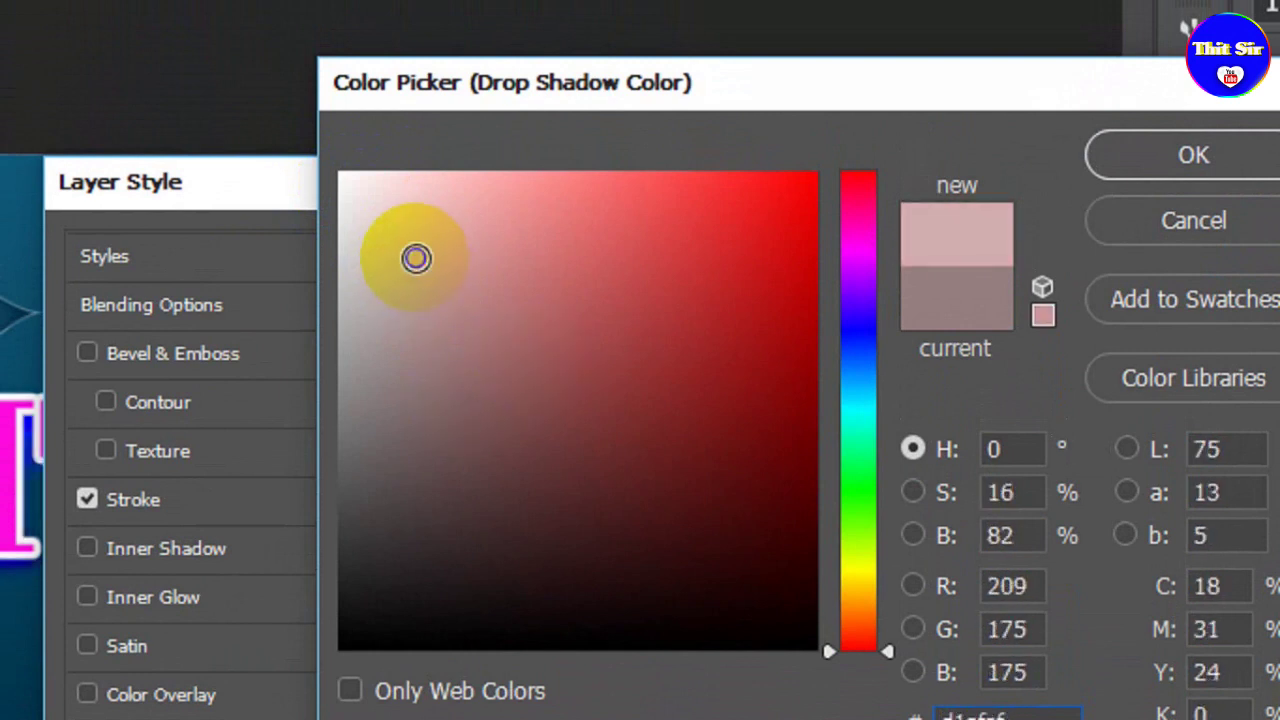
{"action": "left_click_drag", "start_coordinate": [416, 258], "coordinate": [376, 202]}
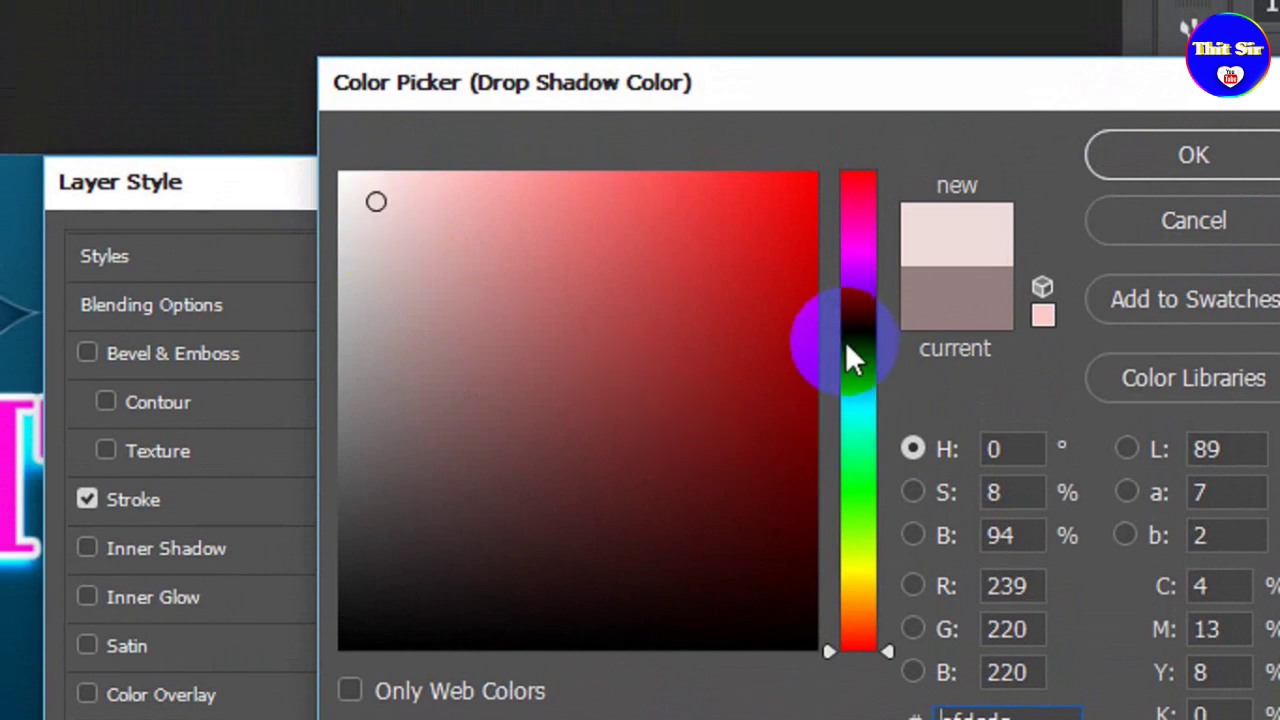
Try blue-violet, olive-yellow, magenta and bright yellow hues for the shadow.
{"action": "left_click_drag", "start_coordinate": [845, 341], "coordinate": [845, 320]}
{"action": "left_click", "coordinate": [644, 306]}
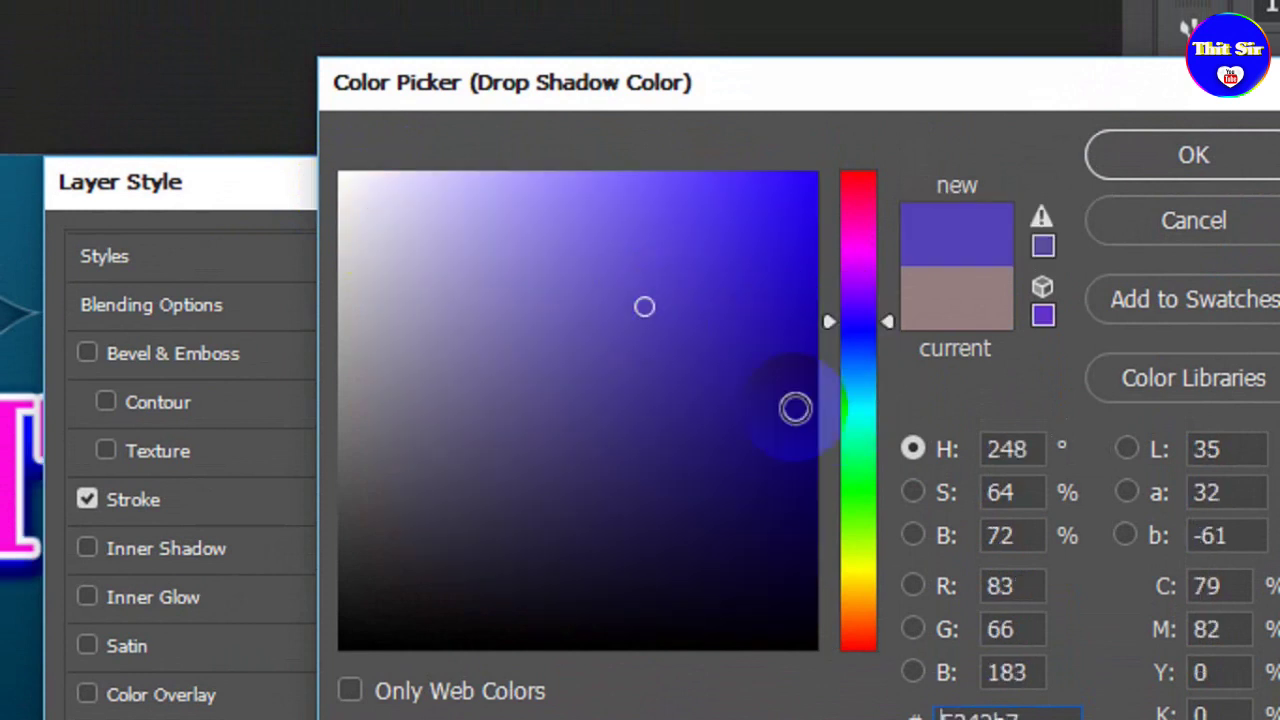
{"action": "left_click", "coordinate": [863, 547]}
{"action": "left_click", "coordinate": [691, 301]}
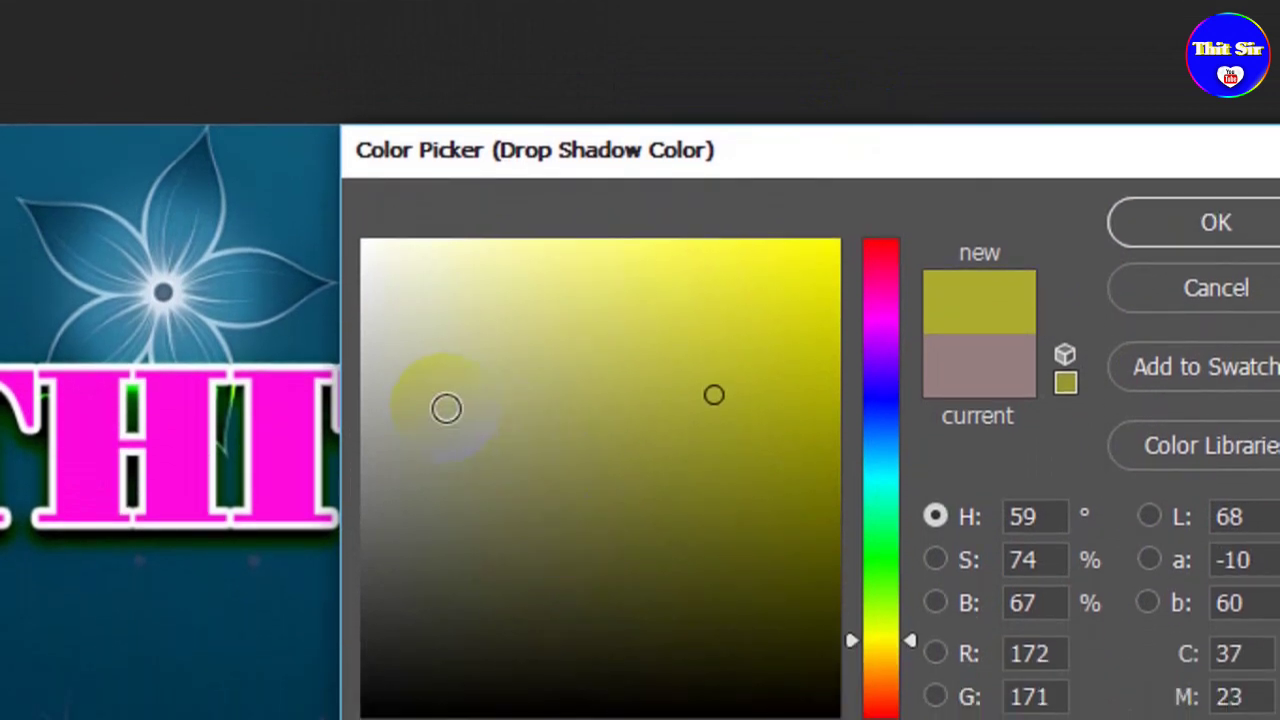
{"action": "left_click", "coordinate": [874, 322]}
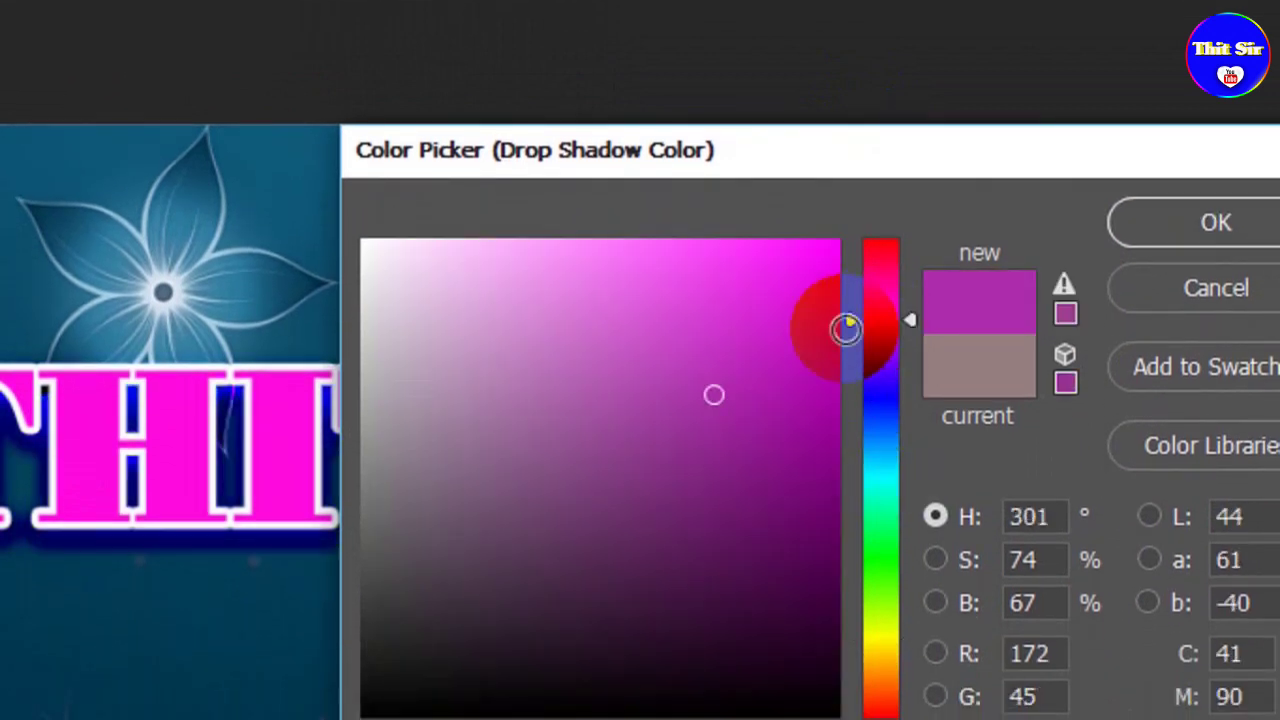
{"action": "left_click", "coordinate": [760, 329]}
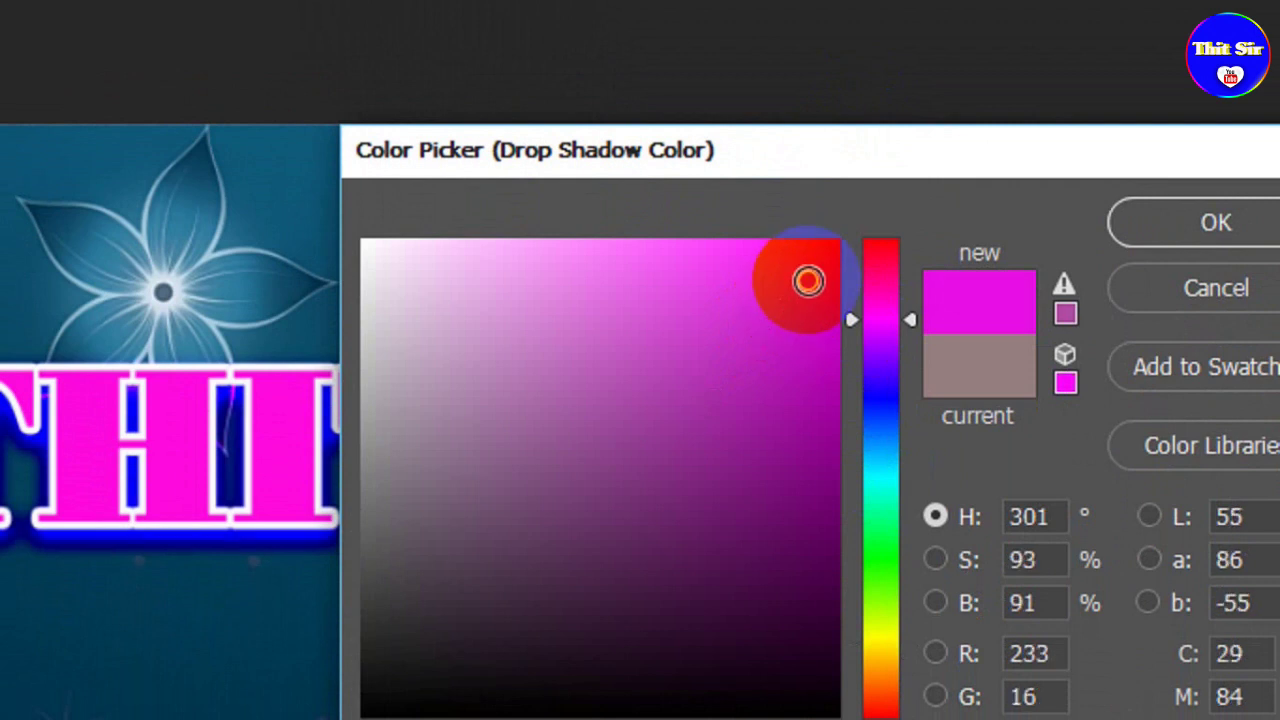
{"action": "left_click_drag", "start_coordinate": [806, 286], "coordinate": [815, 421]}
{"action": "left_click_drag", "start_coordinate": [823, 490], "coordinate": [823, 529]}
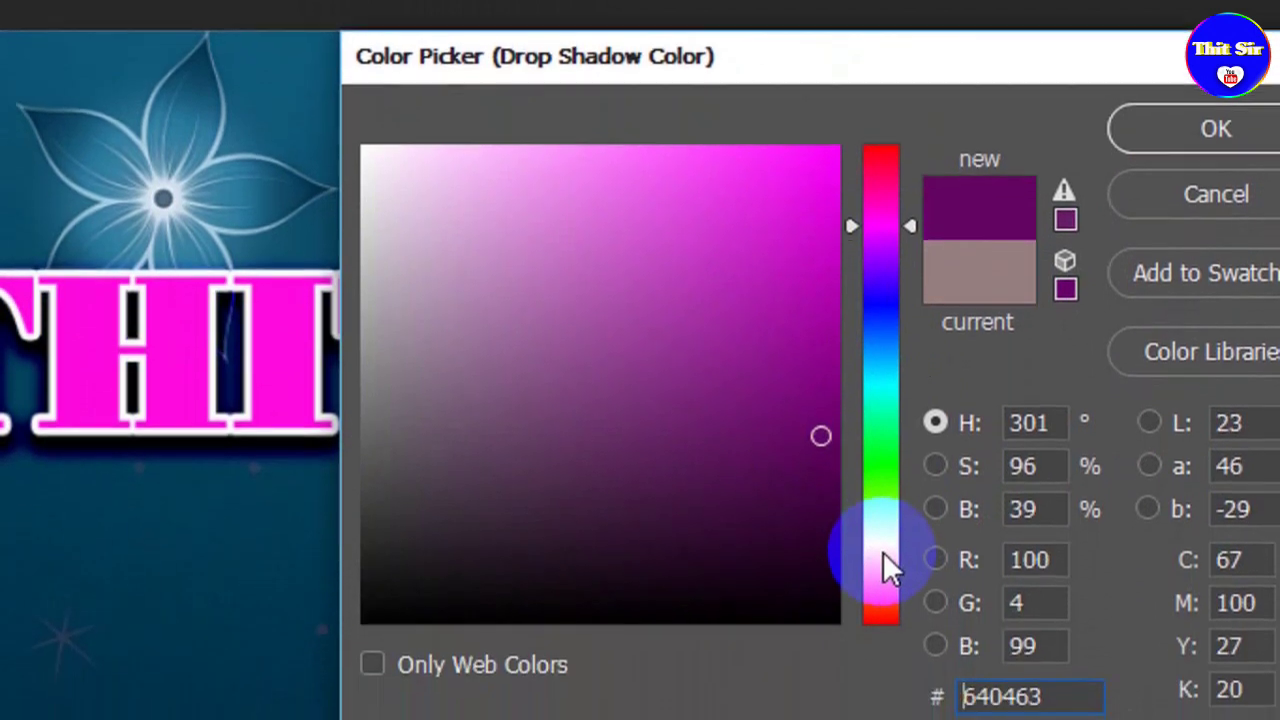
{"action": "left_click", "coordinate": [874, 540]}
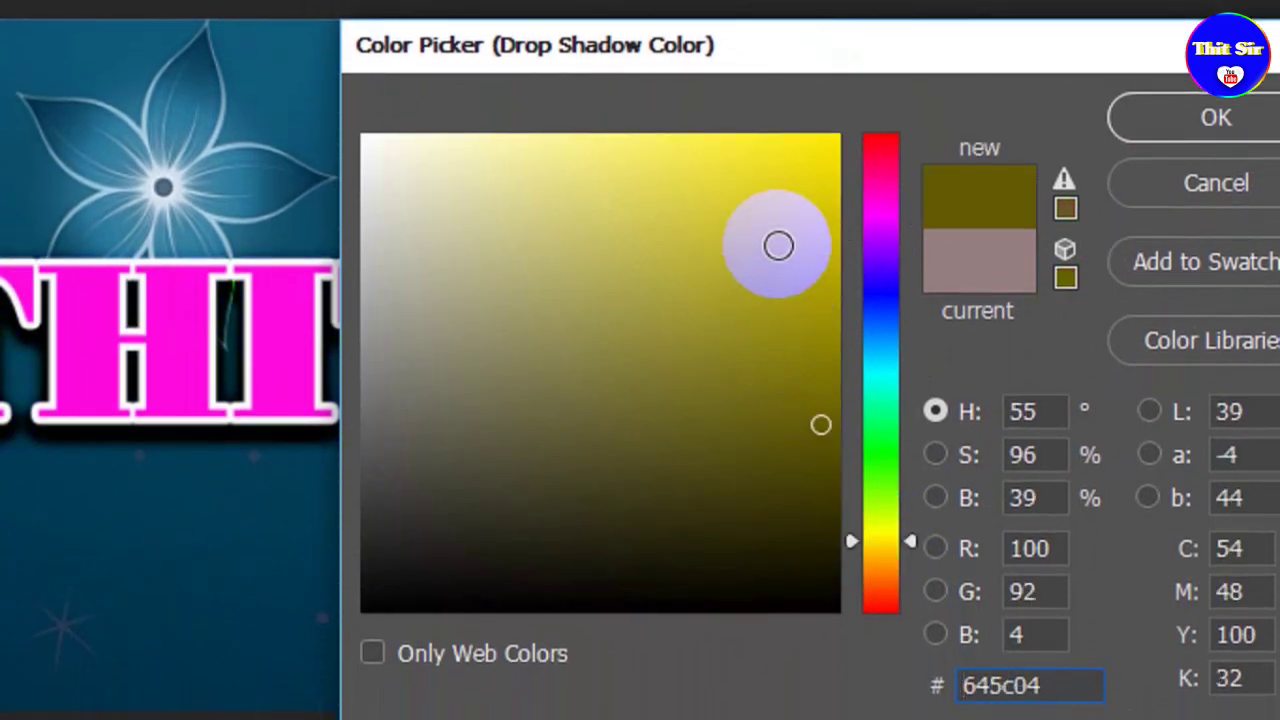
{"action": "left_click_drag", "start_coordinate": [778, 245], "coordinate": [796, 200]}
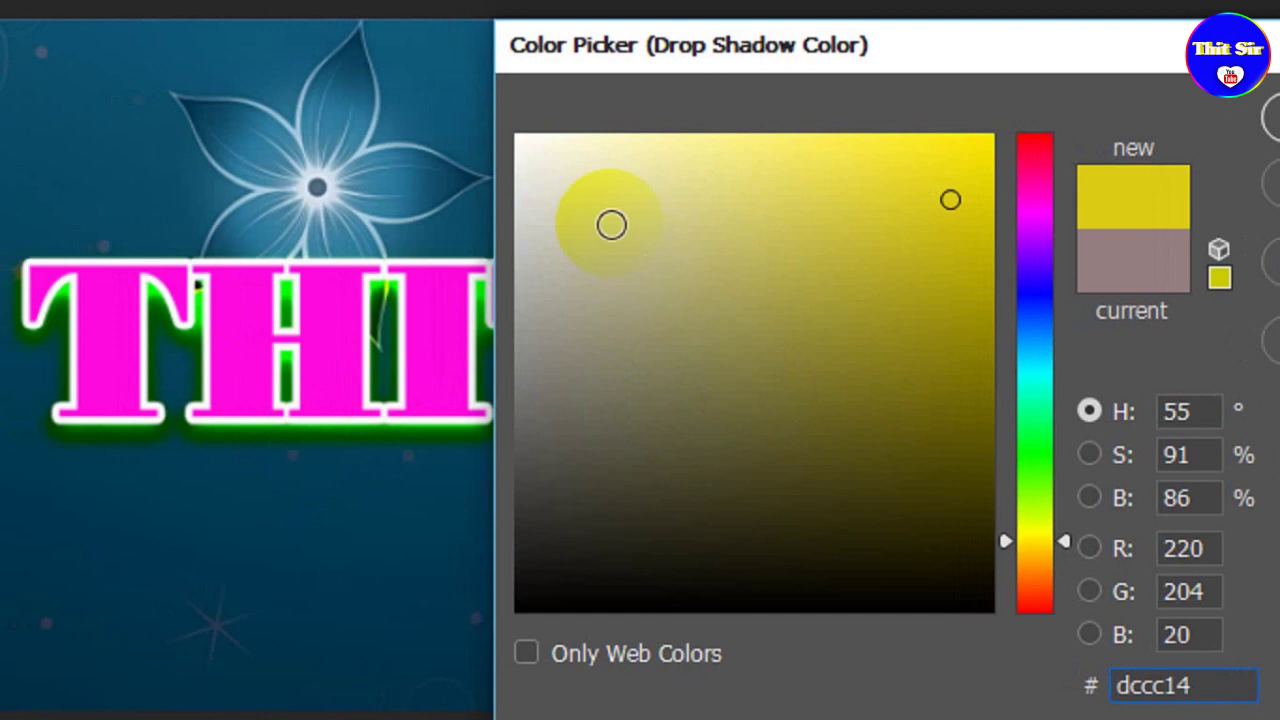
Settle on a pale khaki shadow colour, hex b1ae89, and confirm it.
{"action": "left_click", "coordinate": [545, 167]}
{"action": "left_click_drag", "start_coordinate": [547, 181], "coordinate": [589, 241]}
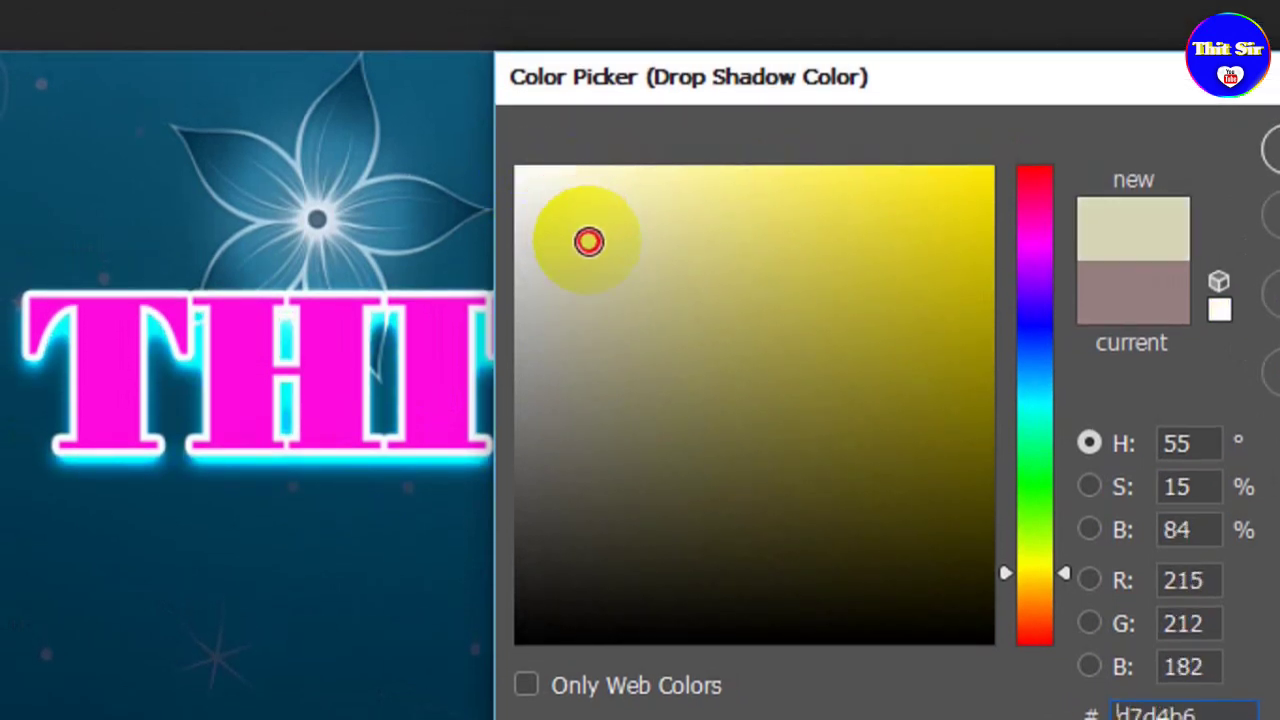
{"action": "mouse_move", "coordinate": [589, 241]}
{"action": "left_mouse_down"}
{"action": "mouse_move", "coordinate": [612, 305]}
{"action": "mouse_move", "coordinate": [590, 276]}
{"action": "mouse_move", "coordinate": [604, 320]}
{"action": "left_mouse_up"}
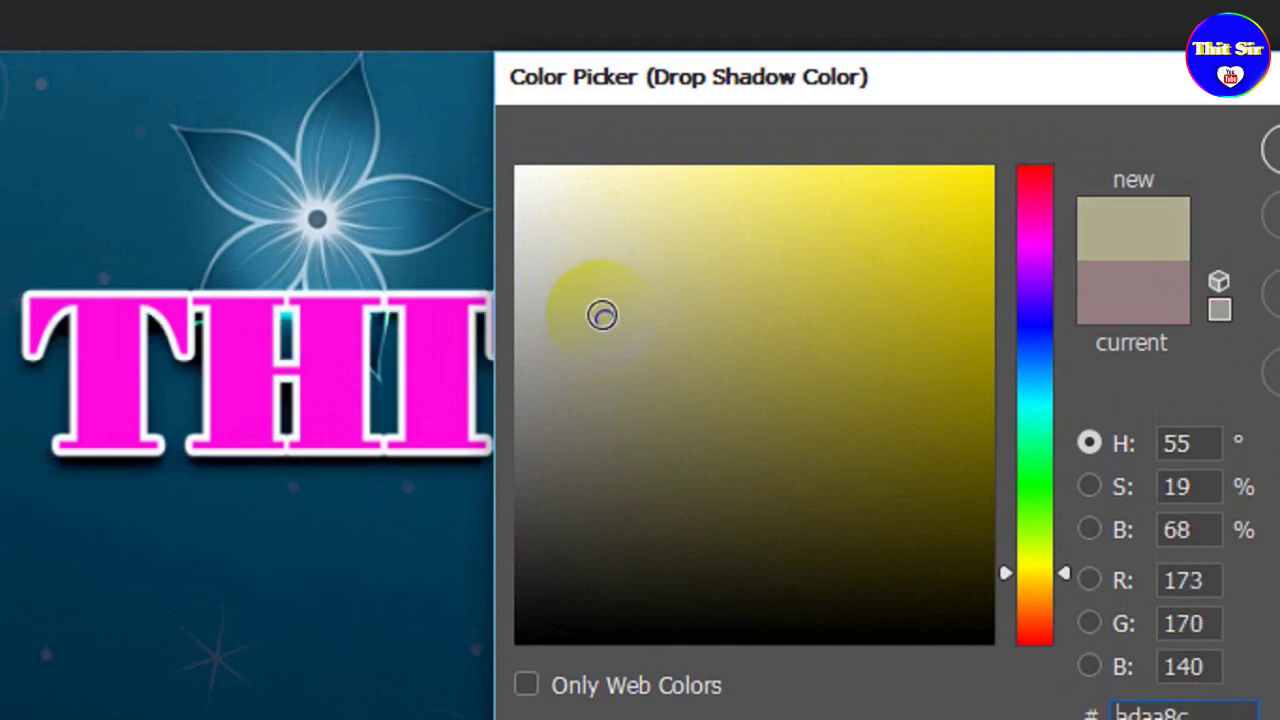
{"action": "mouse_move", "coordinate": [601, 308]}
{"action": "left_mouse_down"}
{"action": "mouse_move", "coordinate": [619, 278]}
{"action": "mouse_move", "coordinate": [617, 325]}
{"action": "left_mouse_up"}
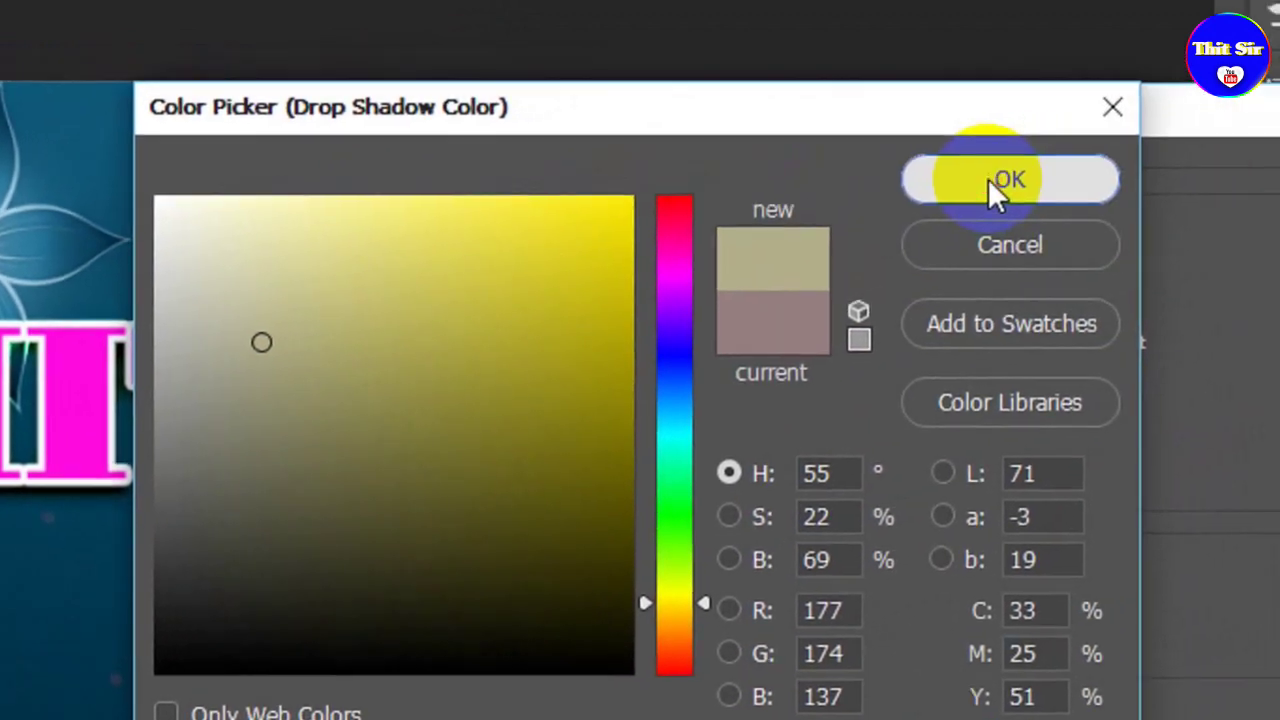
{"action": "left_click", "coordinate": [993, 190]}
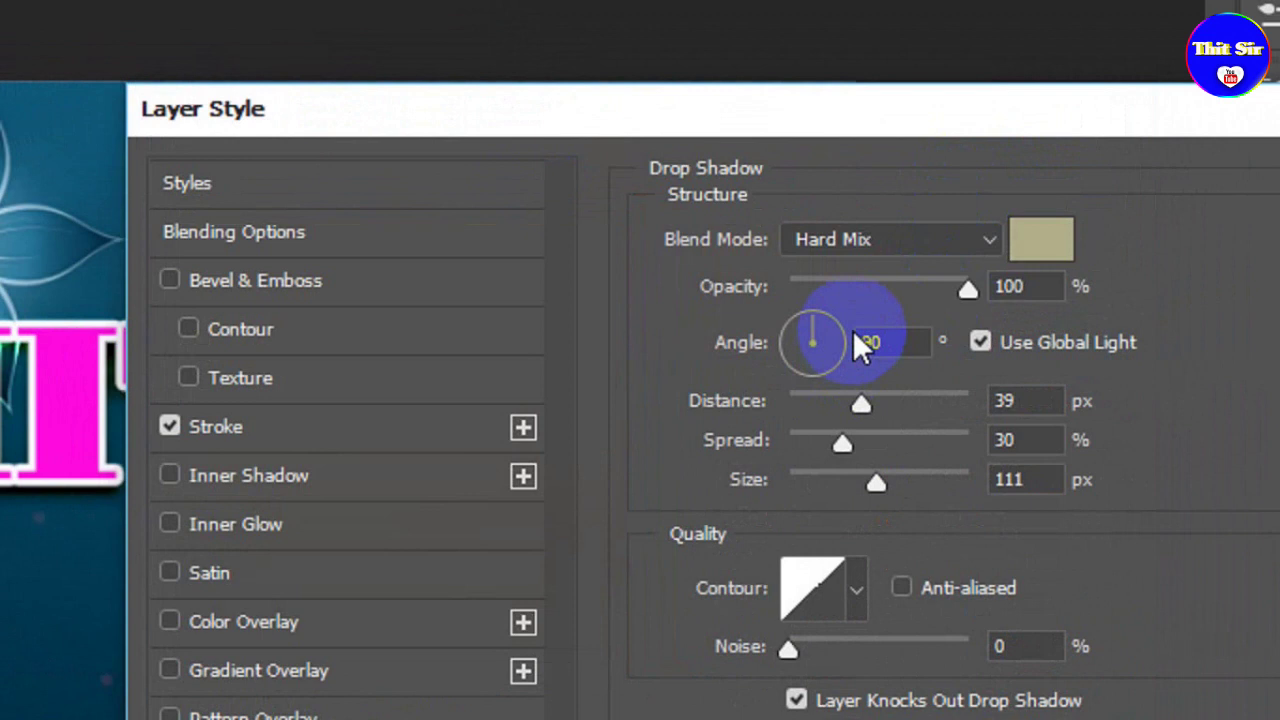
{"action": "left_click", "coordinate": [975, 190]}
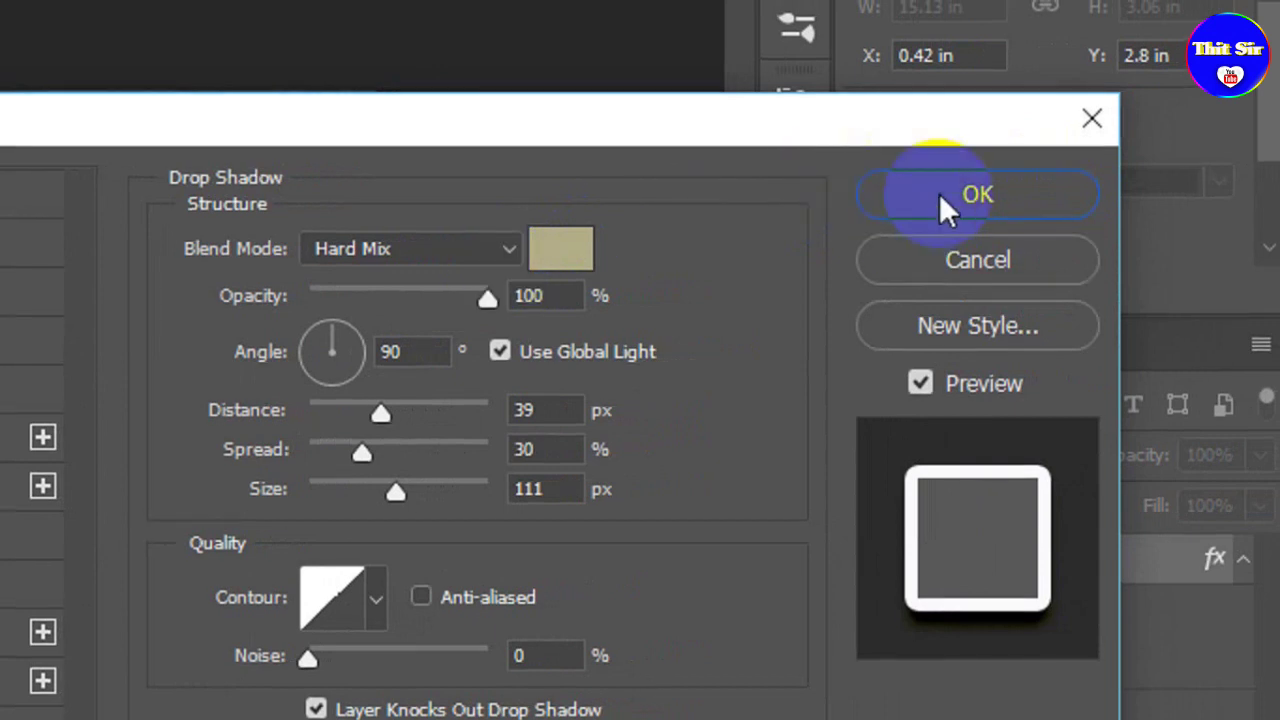
Apply the stroke and drop shadow styles and nudge the THIT SIR text slightly higher.
{"action": "left_click", "coordinate": [940, 195]}
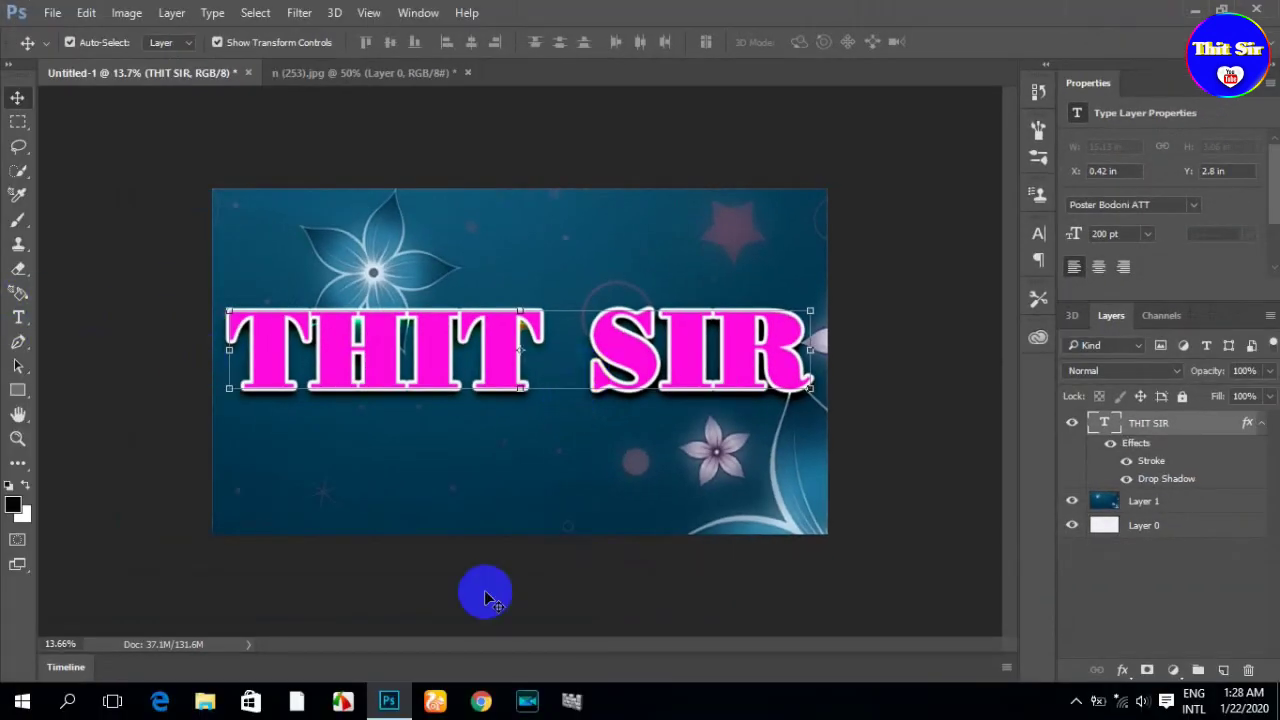
{"action": "mouse_move", "coordinate": [499, 344]}
{"action": "left_mouse_down"}
{"action": "mouse_move", "coordinate": [488, 322]}
{"action": "mouse_move", "coordinate": [500, 377]}
{"action": "mouse_move", "coordinate": [494, 363]}
{"action": "left_mouse_up"}
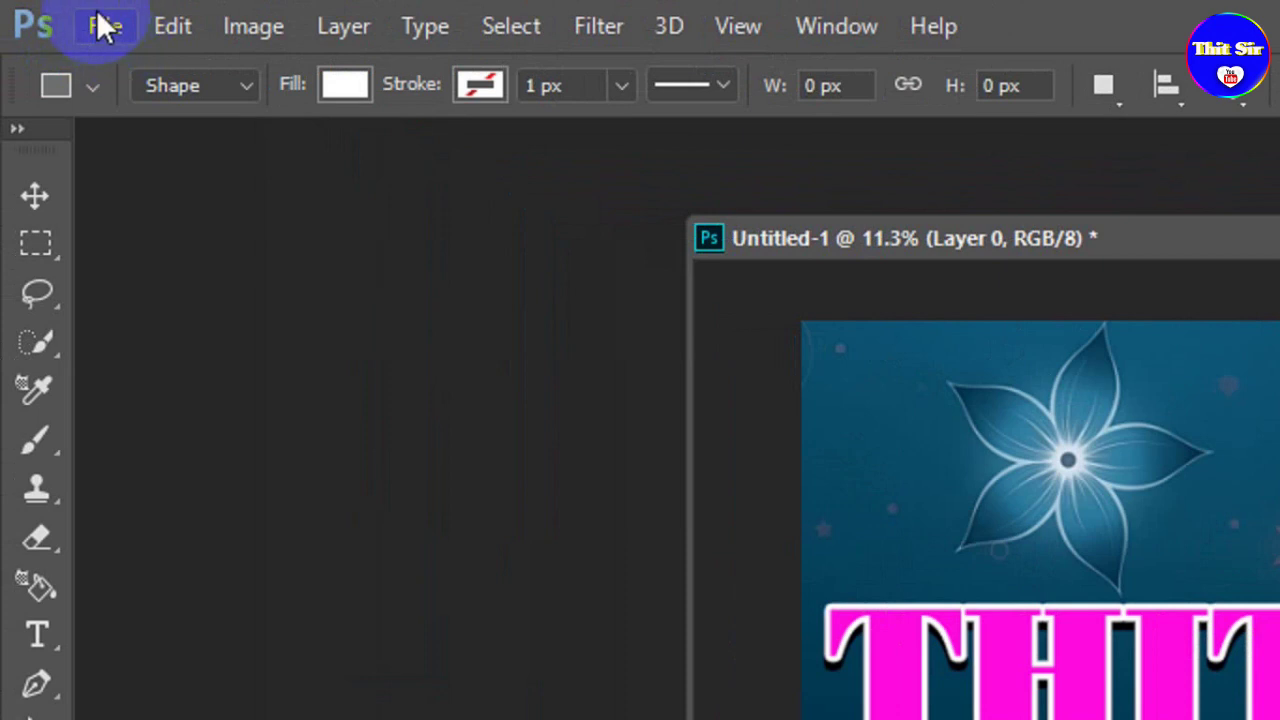
Start Save As and browse the D: and E: drives in the navigation pane.
{"action": "left_click", "coordinate": [106, 28]}
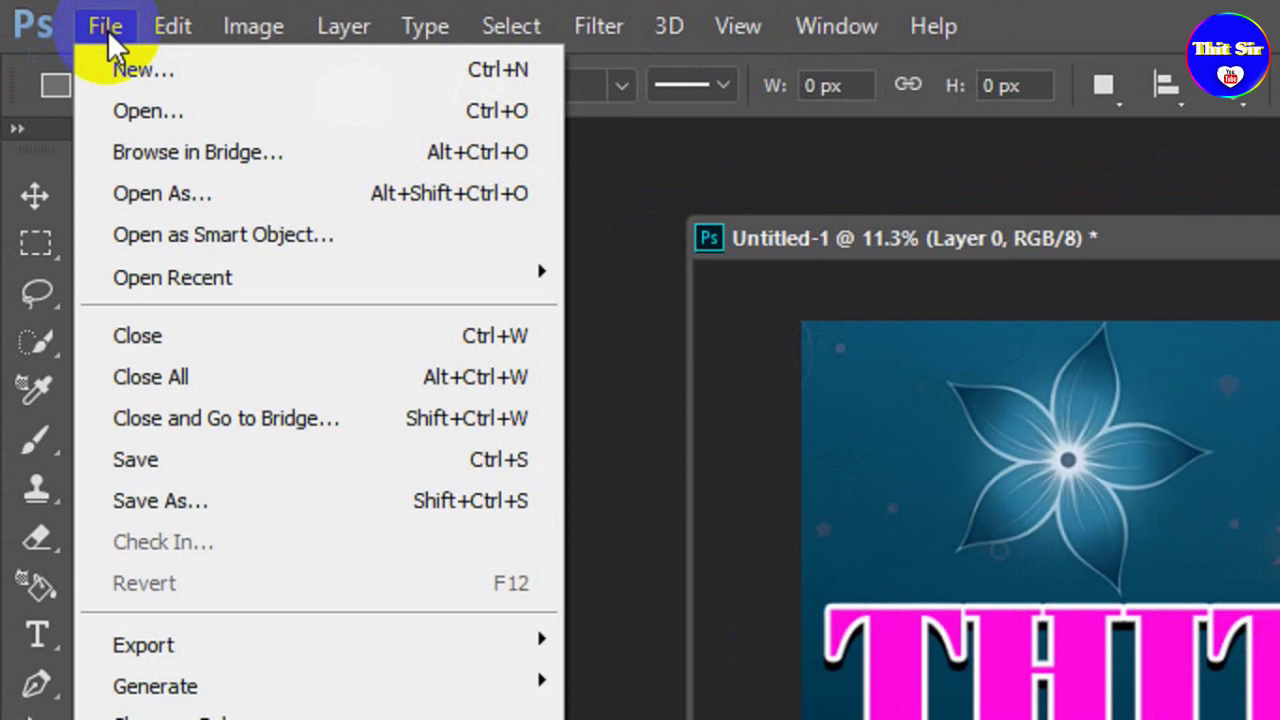
{"action": "left_click", "coordinate": [202, 508]}
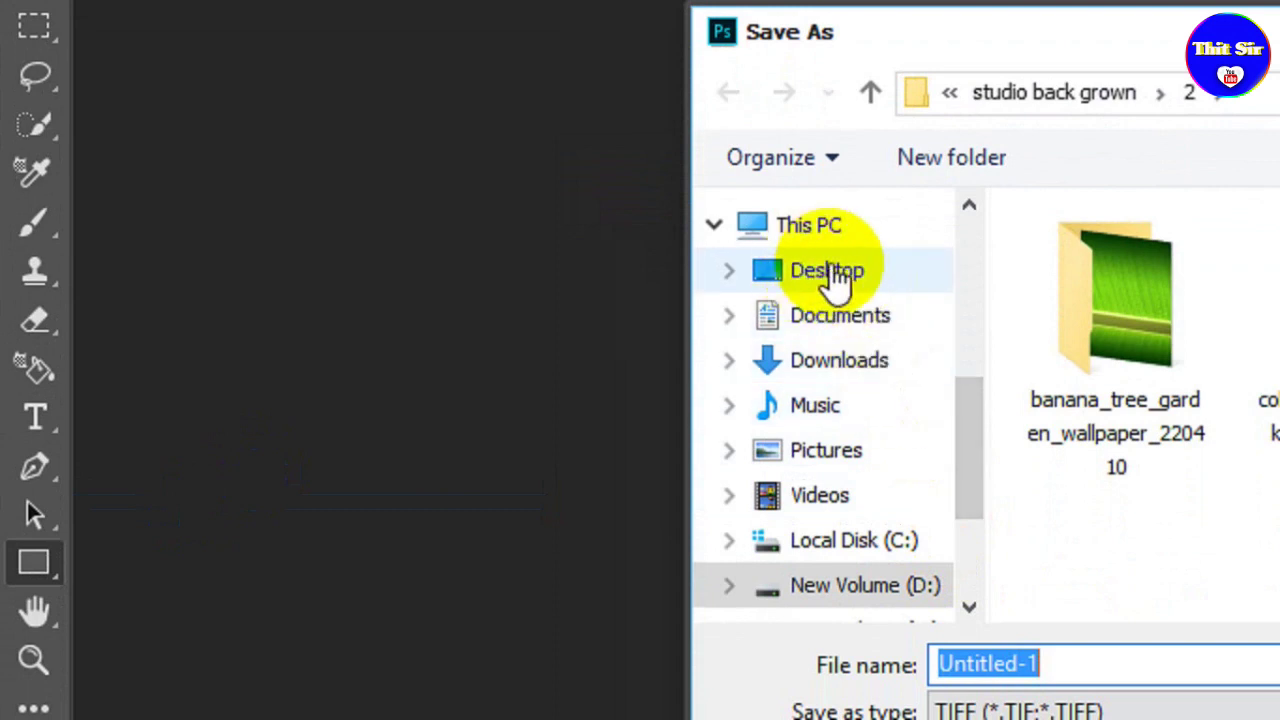
{"action": "scroll", "coordinate": [873, 500], "scroll_direction": "down", "scroll_amount": 2}
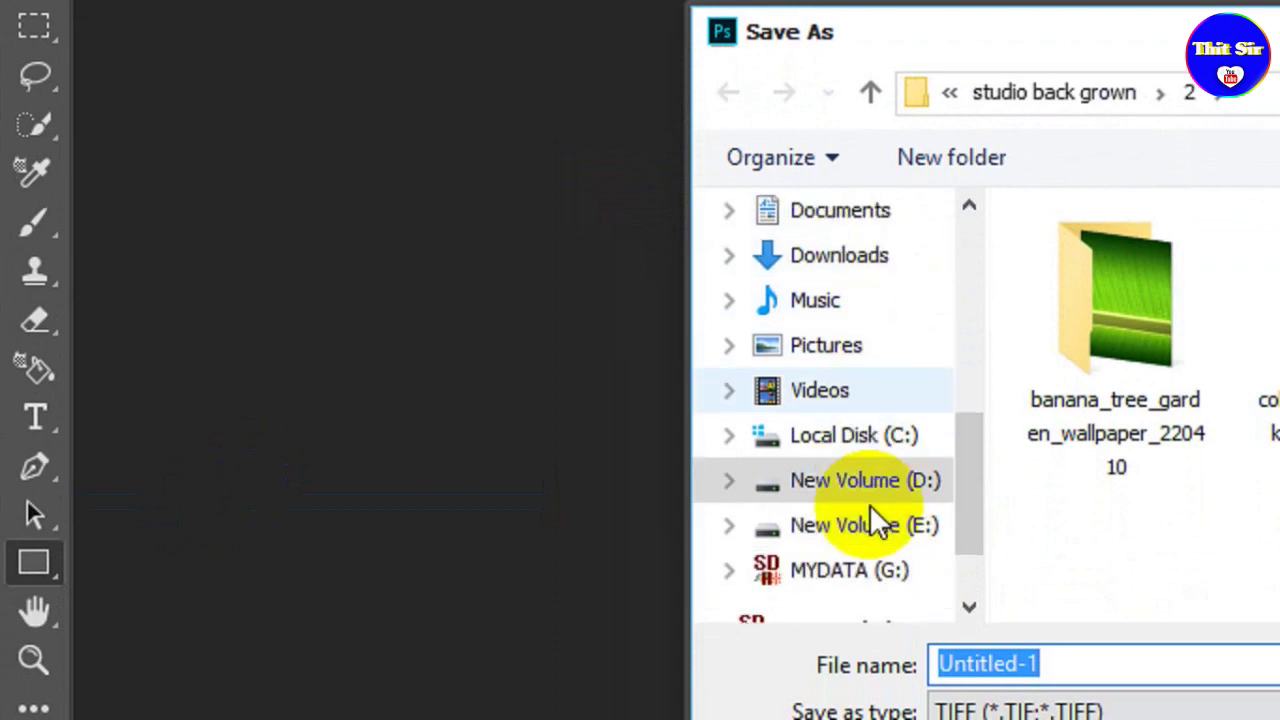
{"action": "left_click", "coordinate": [853, 528]}
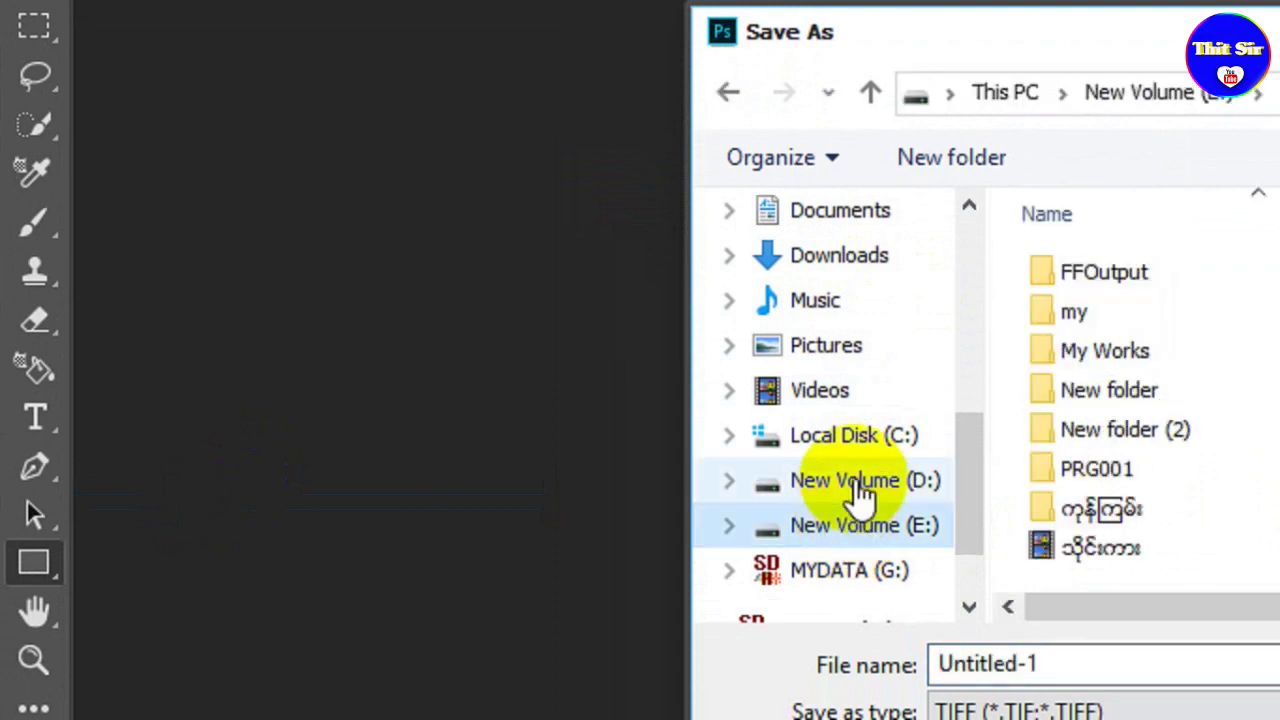
{"action": "left_click", "coordinate": [858, 490]}
{"action": "left_click", "coordinate": [853, 535]}
{"action": "left_click", "coordinate": [858, 490]}
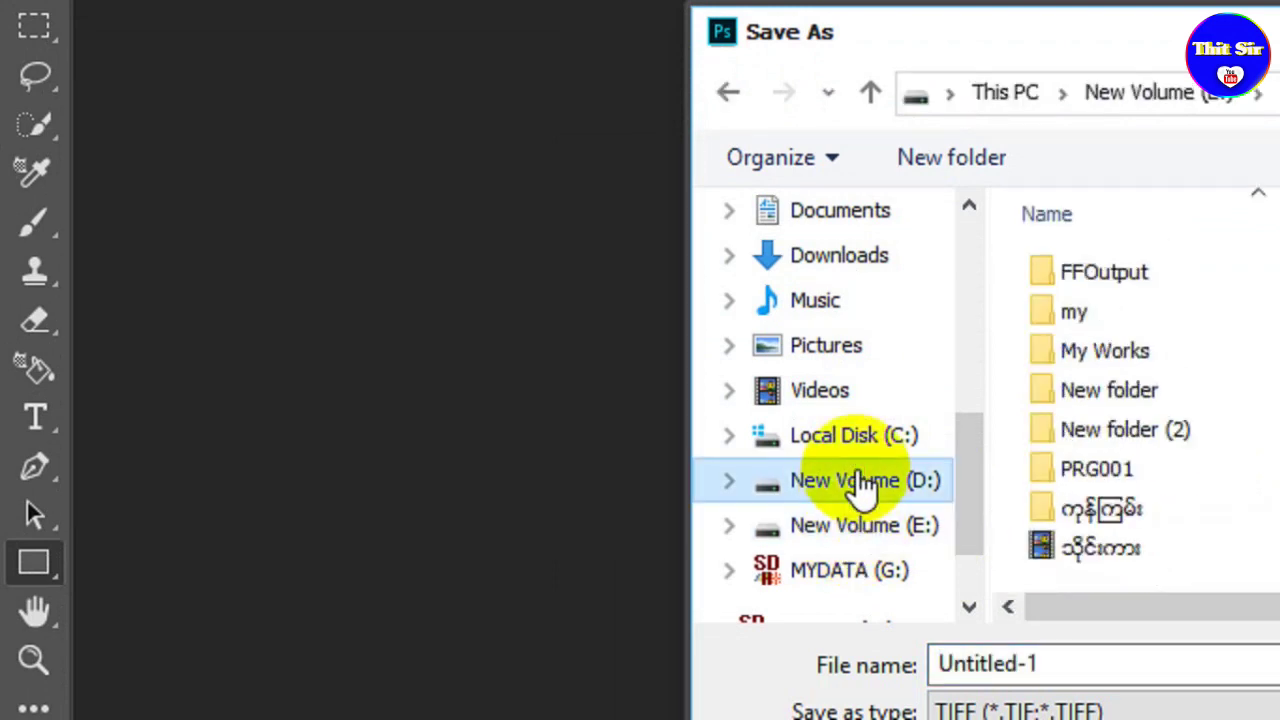
{"action": "left_click", "coordinate": [852, 533]}
{"action": "left_click", "coordinate": [855, 492]}
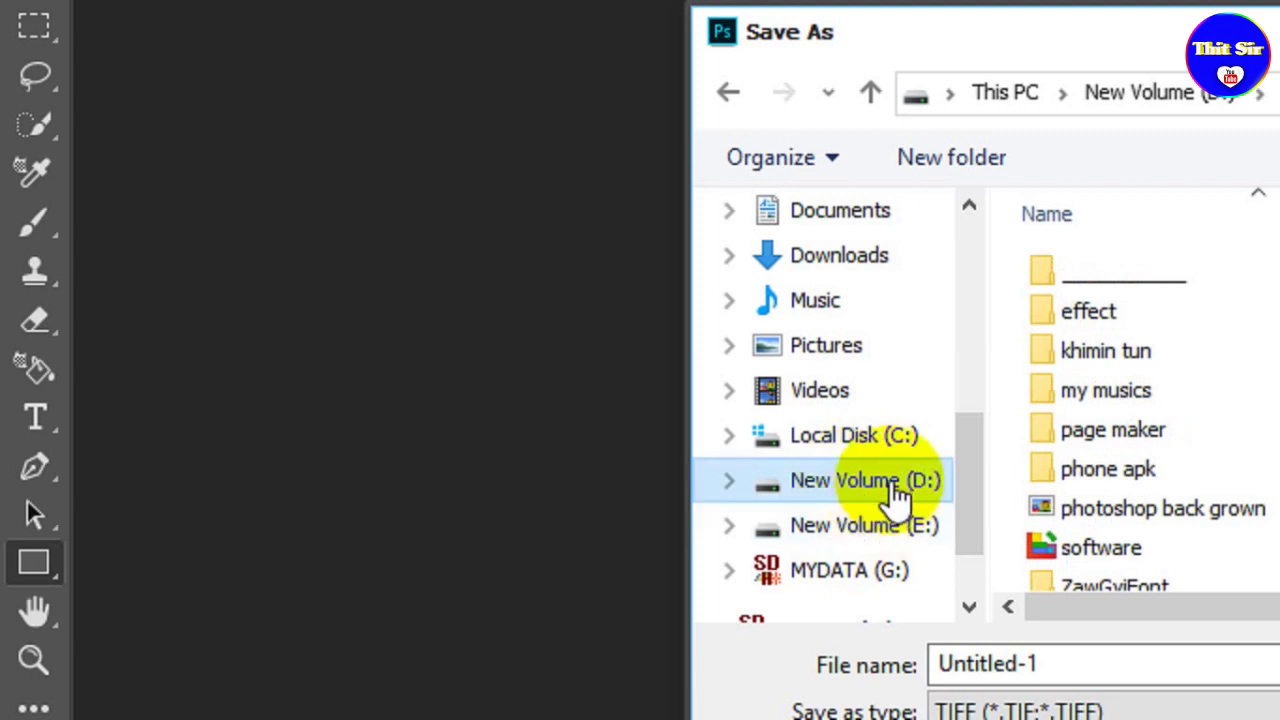
Look through the C:, D: and E: drives, then choose the Desktop as save location.
{"action": "left_click", "coordinate": [912, 528]}
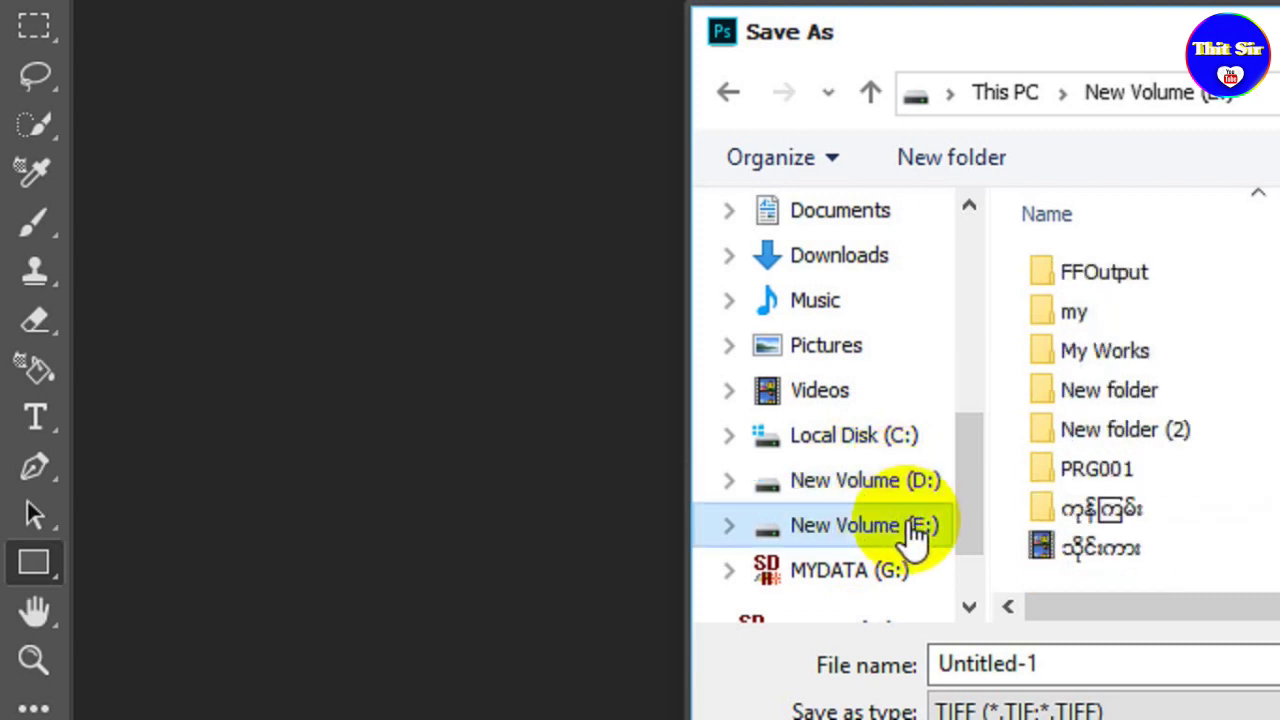
{"action": "left_click", "coordinate": [880, 440]}
{"action": "left_click", "coordinate": [871, 480]}
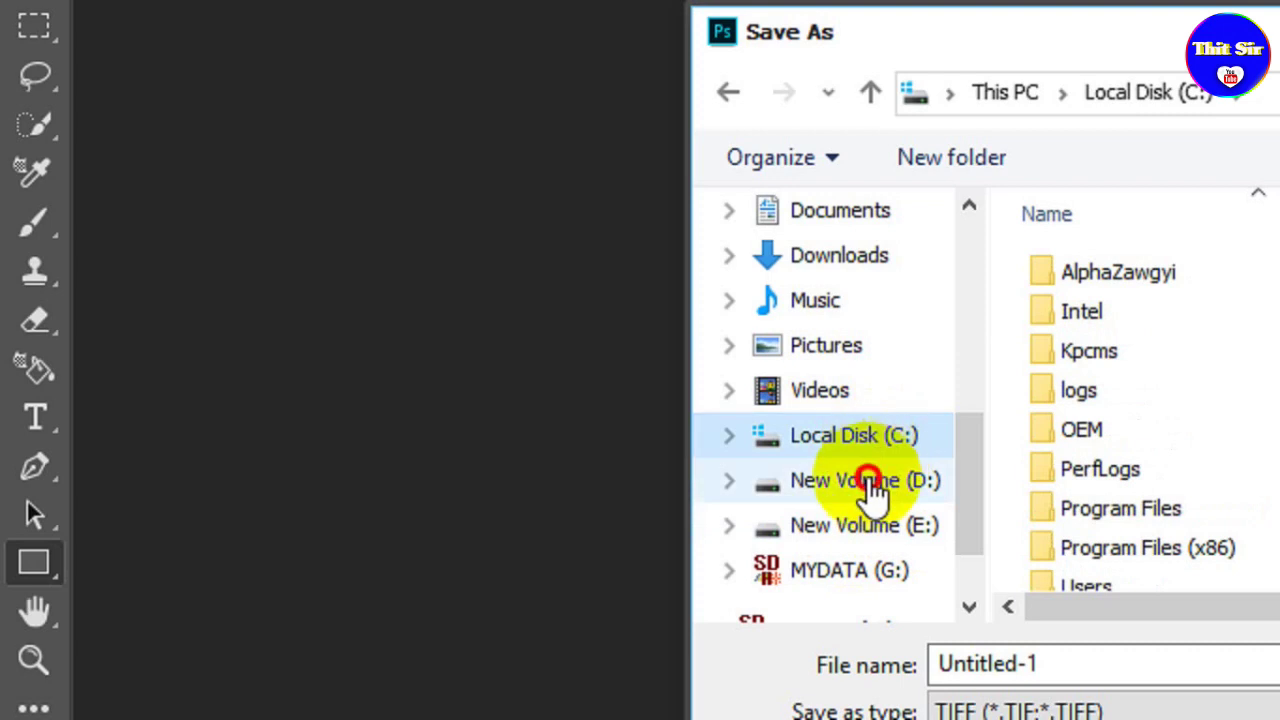
{"action": "scroll", "coordinate": [871, 407], "scroll_direction": "up", "scroll_amount": 2}
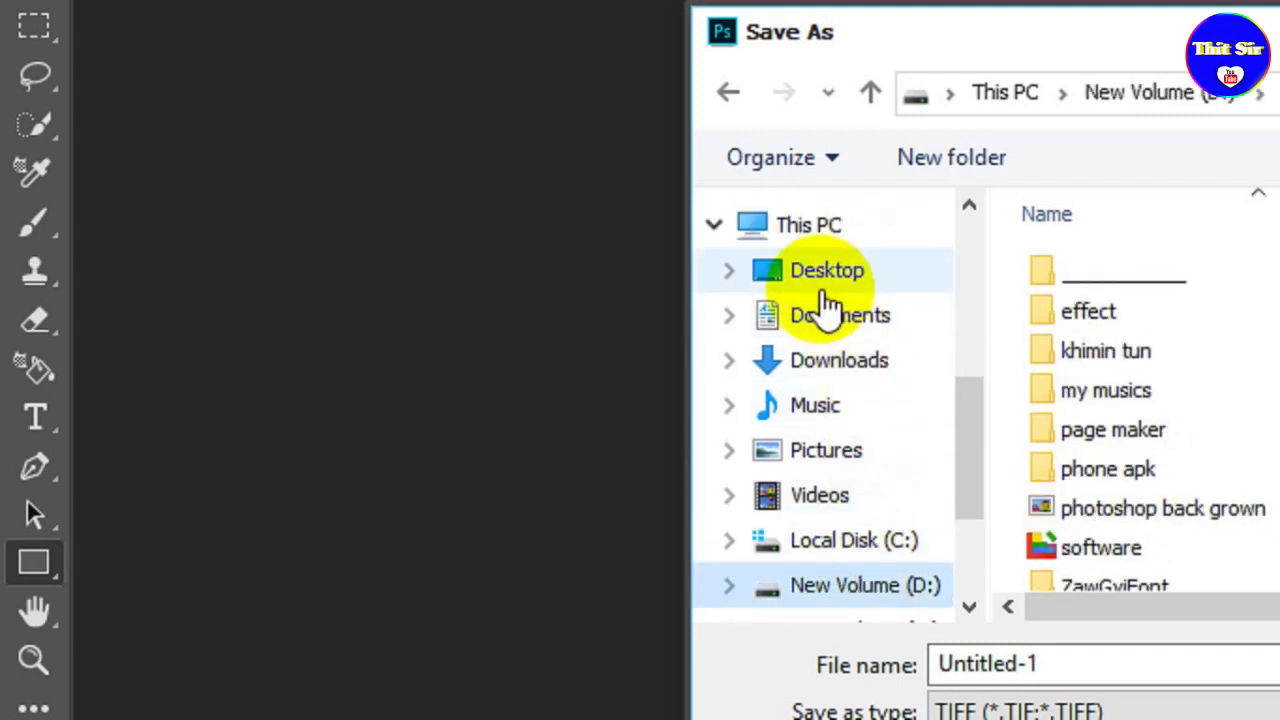
{"action": "left_click", "coordinate": [884, 271]}
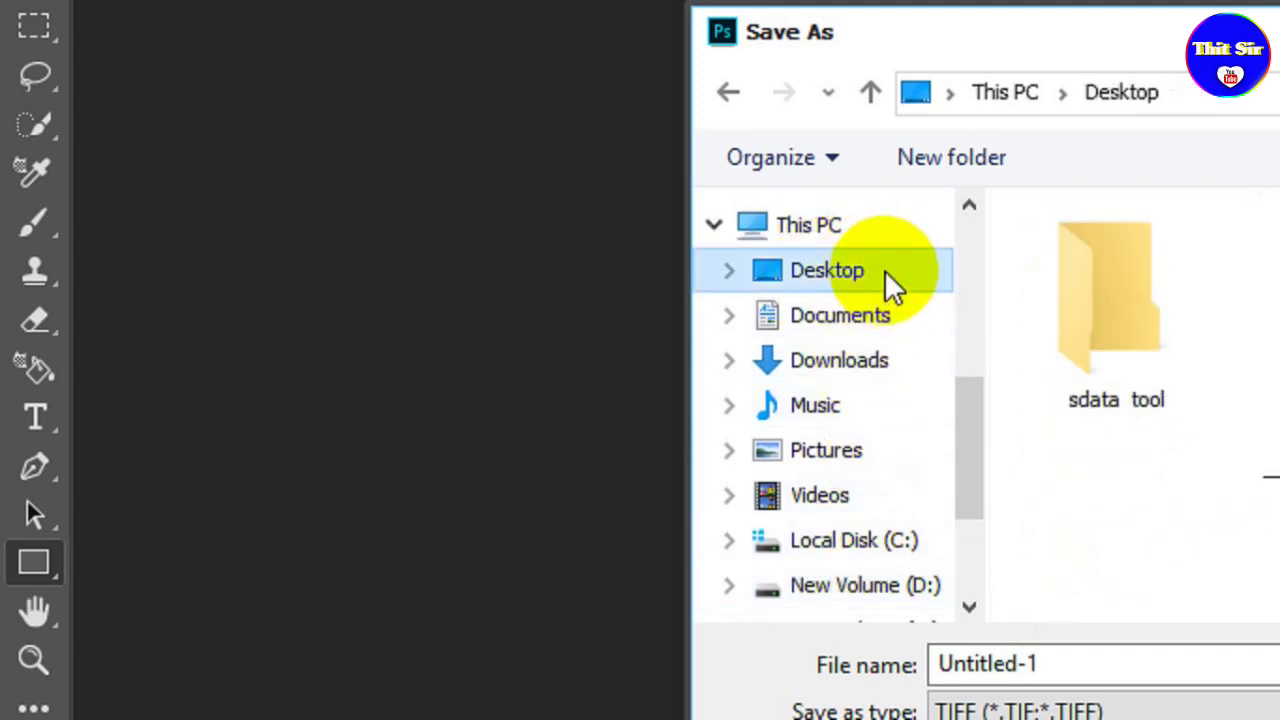
{"action": "double_click", "coordinate": [935, 540]}
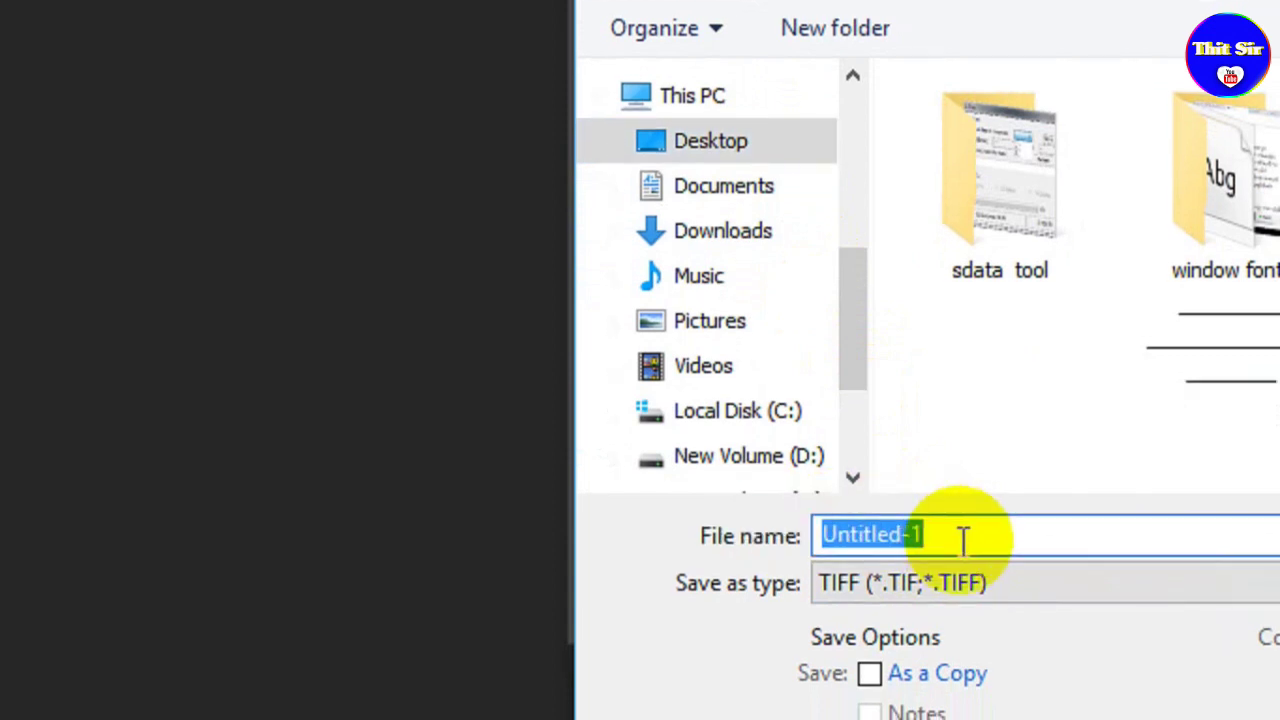
Name the file A and keep TIFF as the save format.
{"action": "type", "text": "A"}
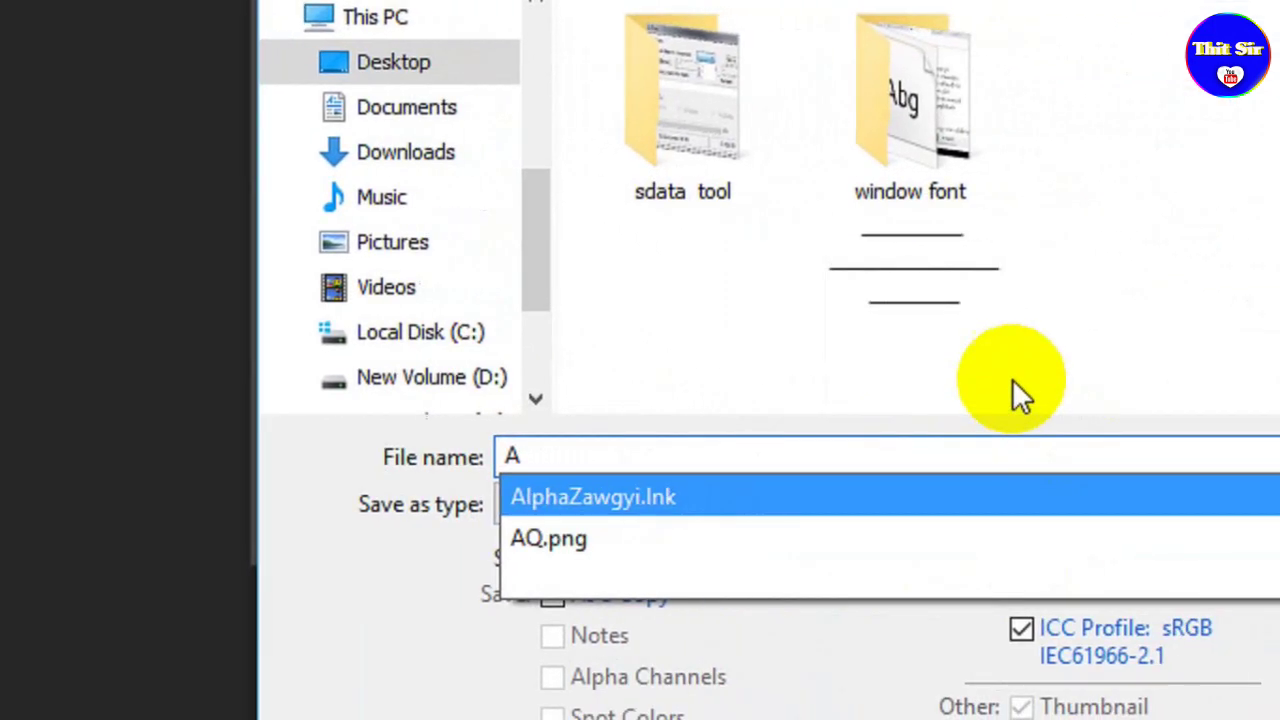
{"action": "left_click", "coordinate": [942, 467]}
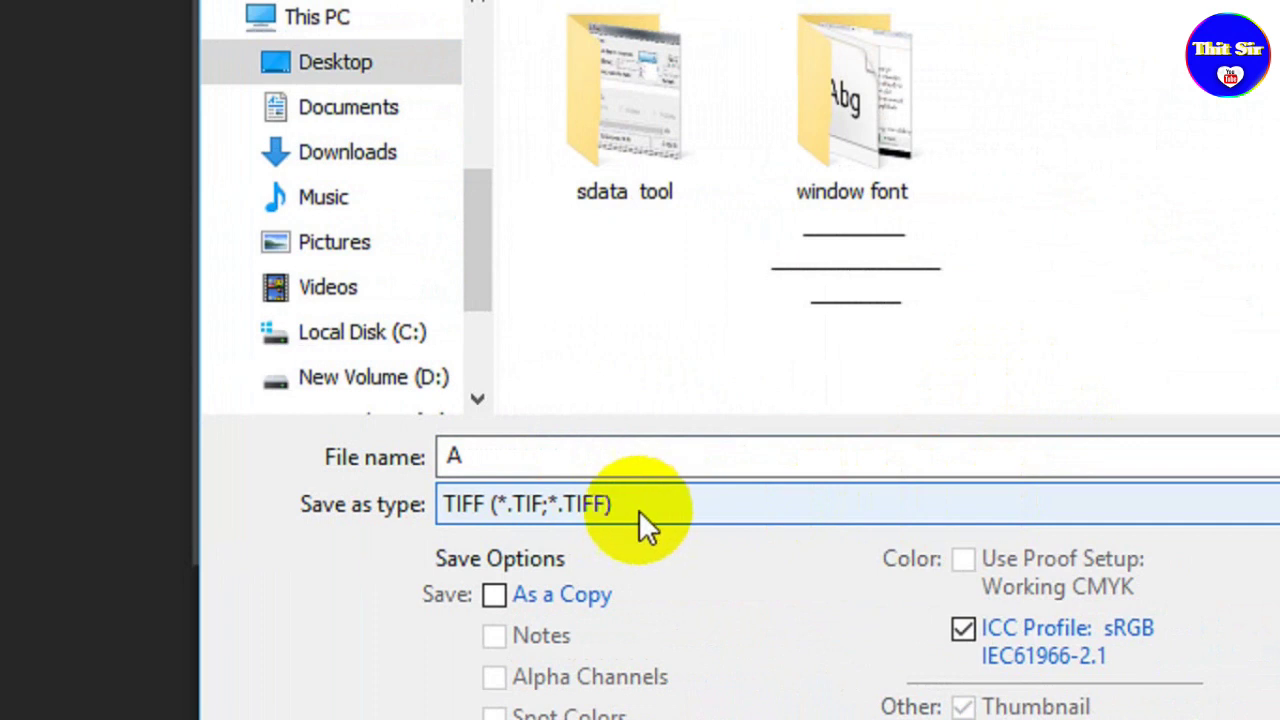
{"action": "left_click", "coordinate": [592, 506]}
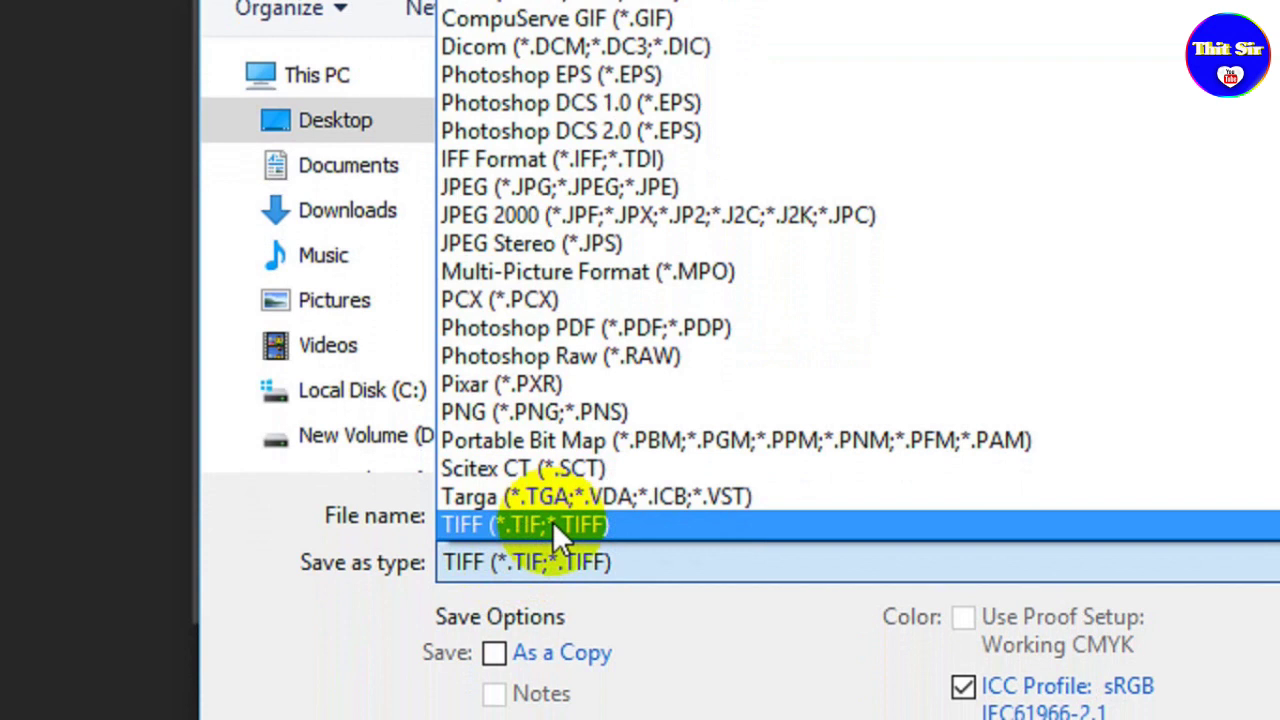
{"action": "left_click", "coordinate": [541, 521]}
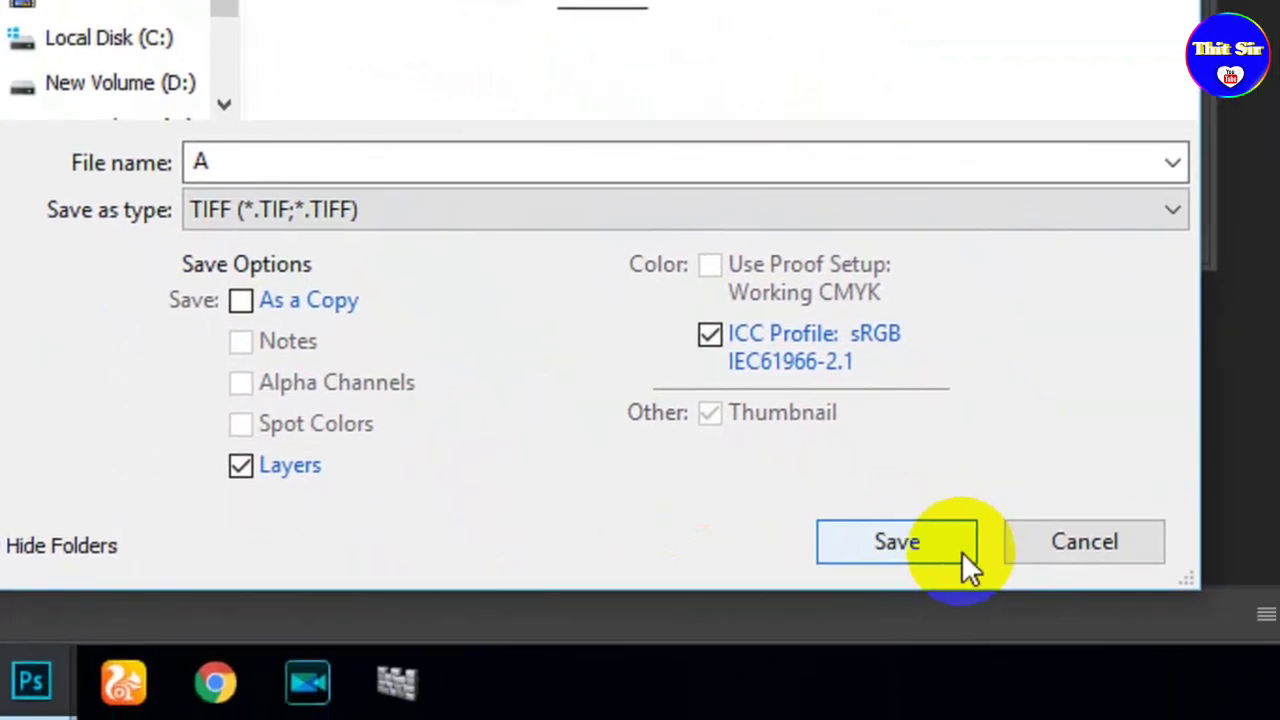
Save as A.tif with default TIFF options, accepting the layers file-size notice.
{"action": "left_click", "coordinate": [941, 542]}
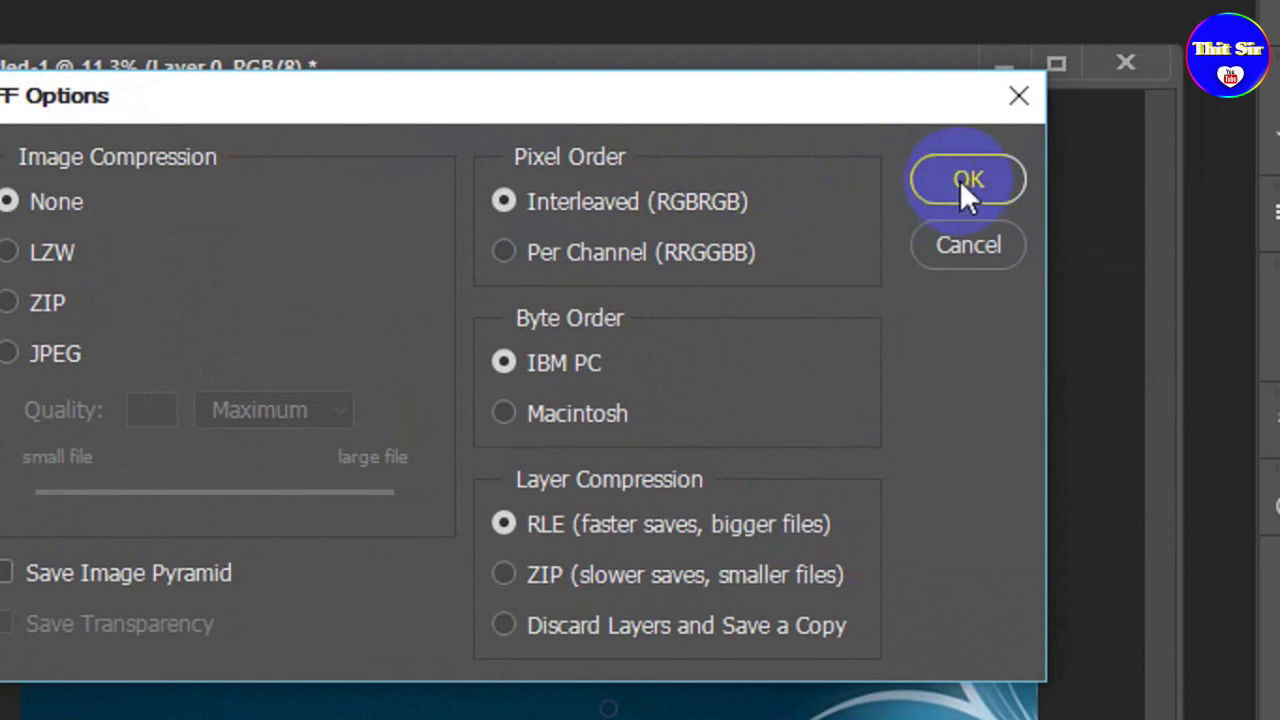
{"action": "left_click", "coordinate": [958, 182]}
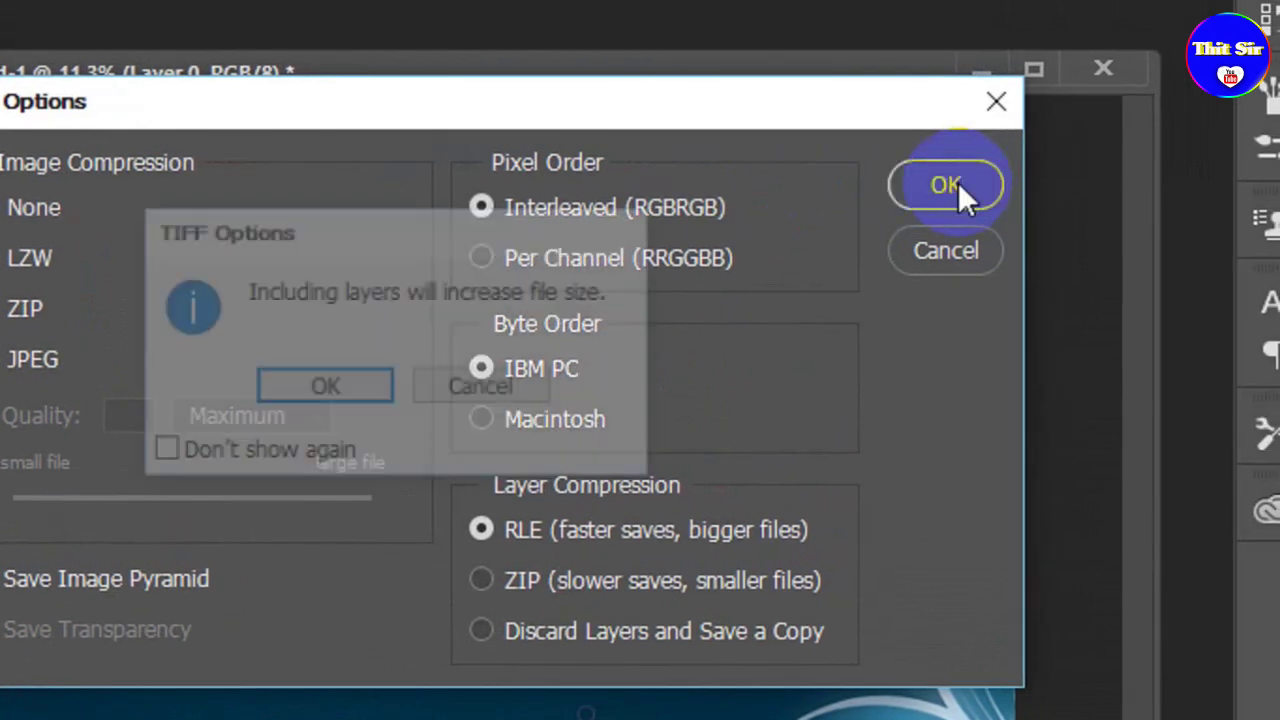
{"action": "left_click", "coordinate": [372, 385]}
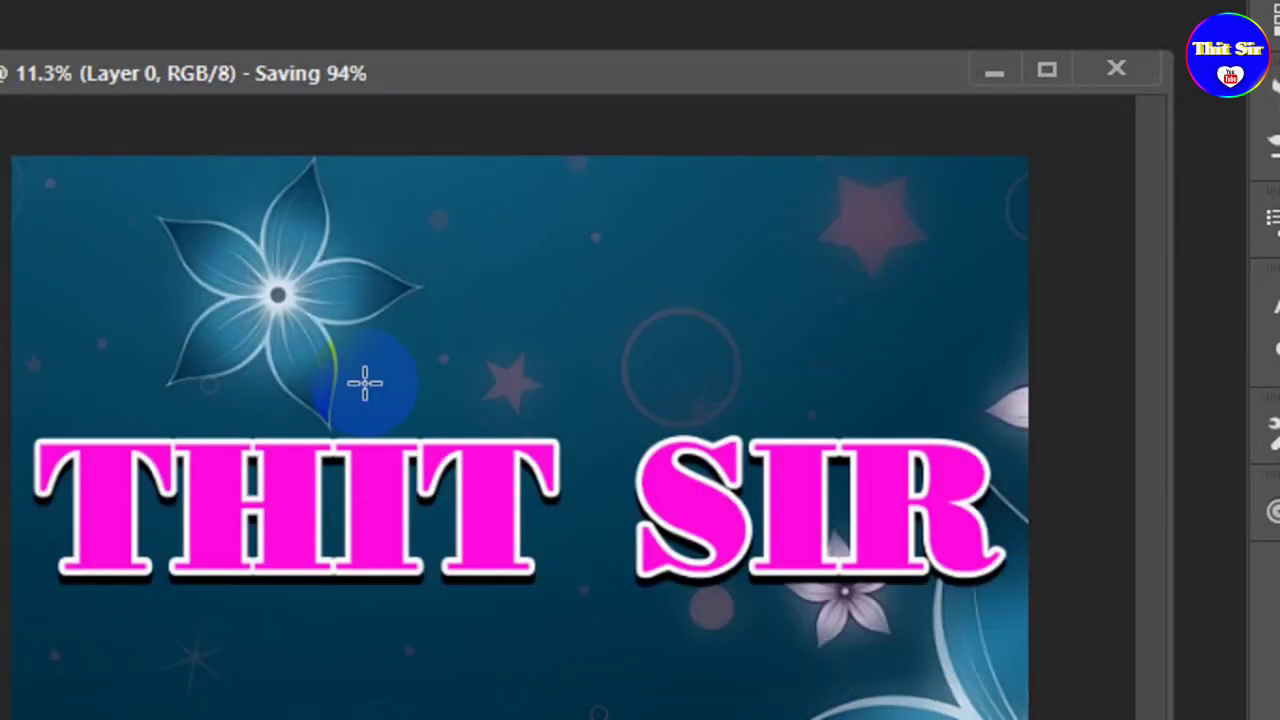
{"action": "left_click", "coordinate": [355, 518]}
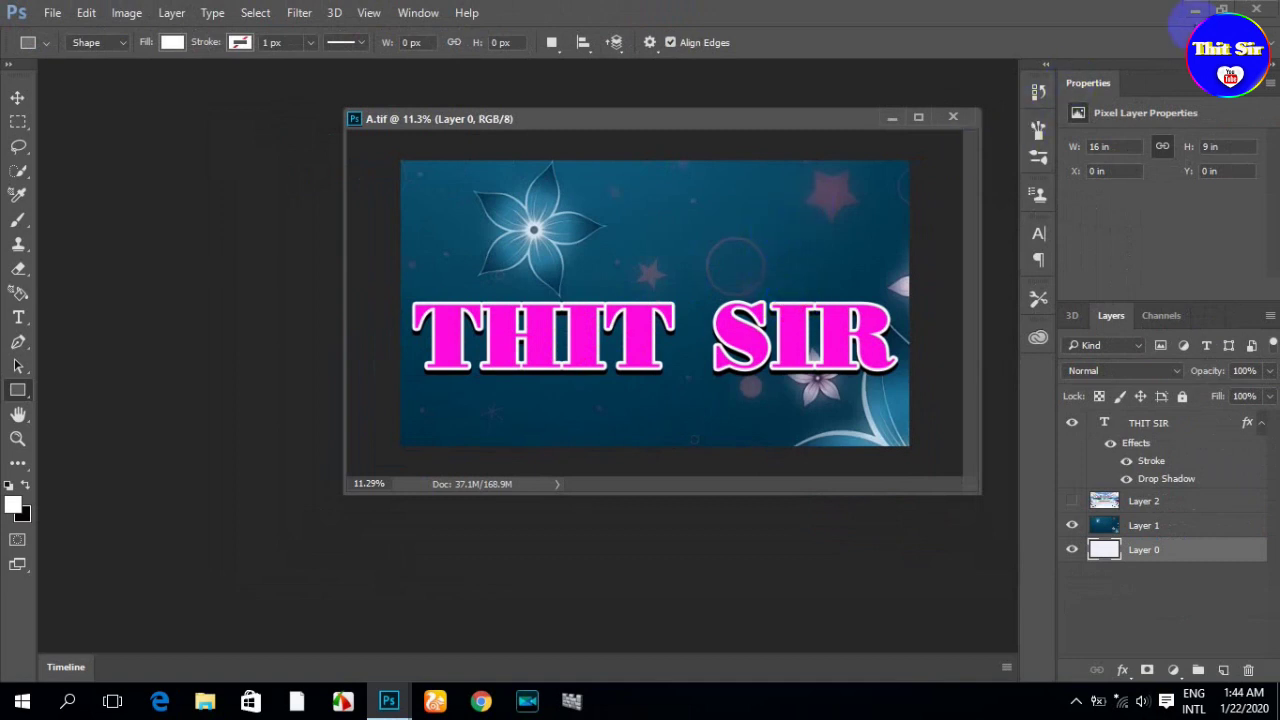
Minimize Photoshop and open the saved A file from the desktop.
{"action": "left_click", "coordinate": [1194, 10]}
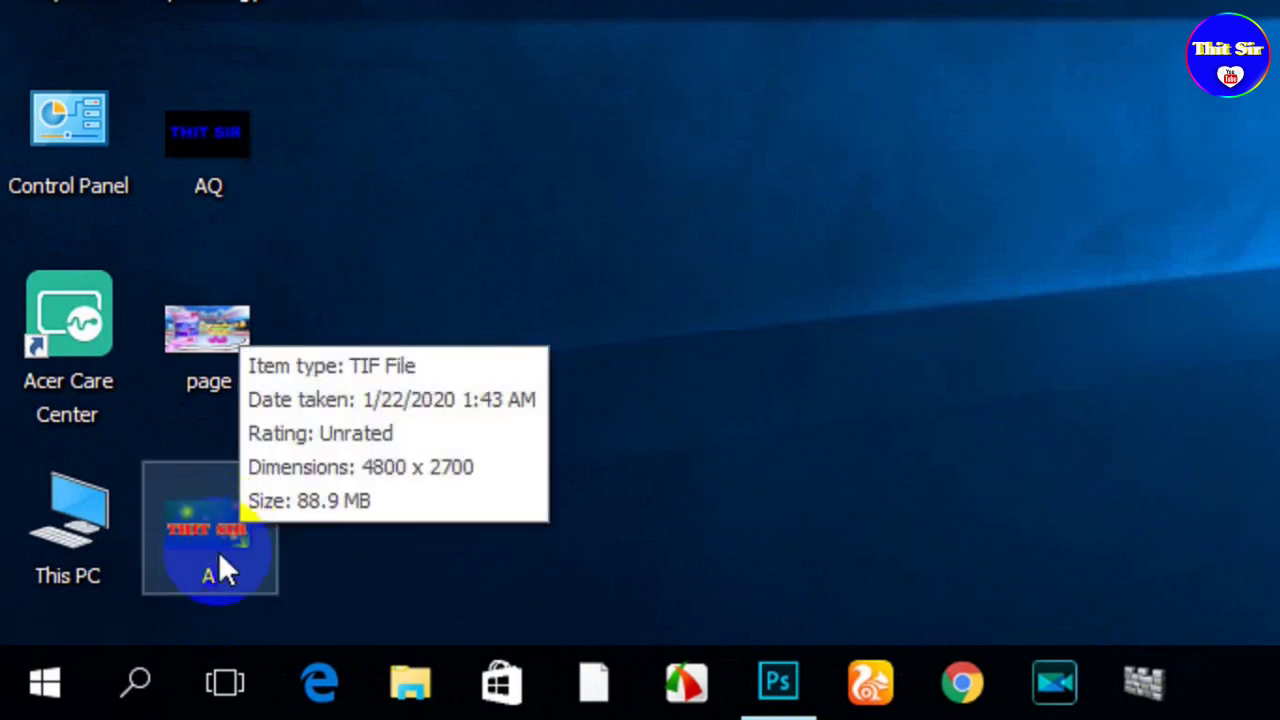
{"action": "mouse_move", "coordinate": [104, 622]}
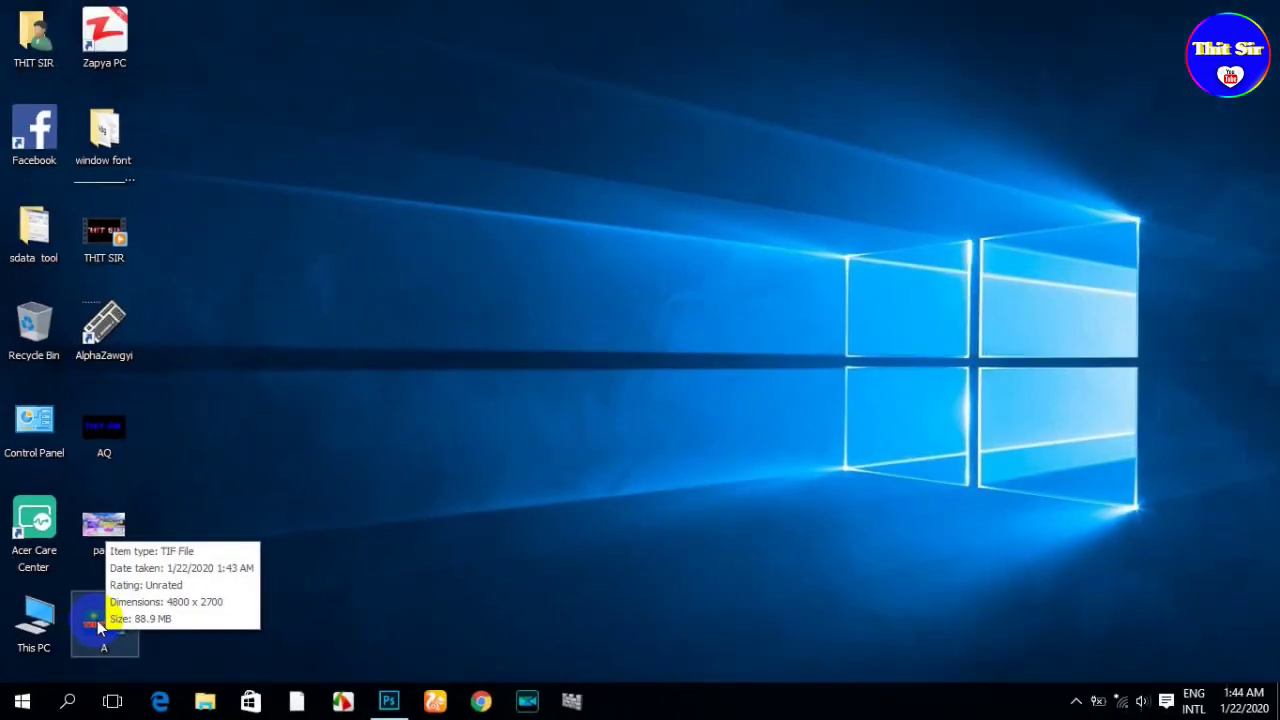
{"action": "left_click", "coordinate": [97, 626]}
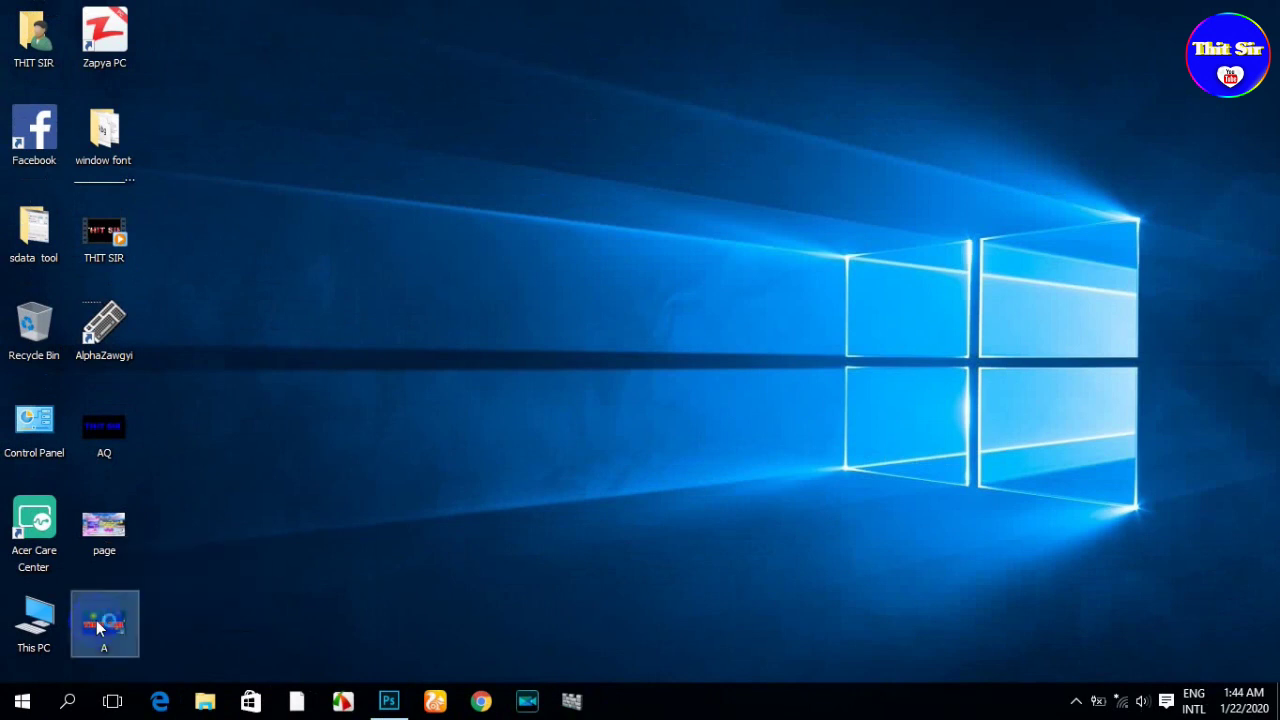
{"action": "double_click", "coordinate": [96, 626]}
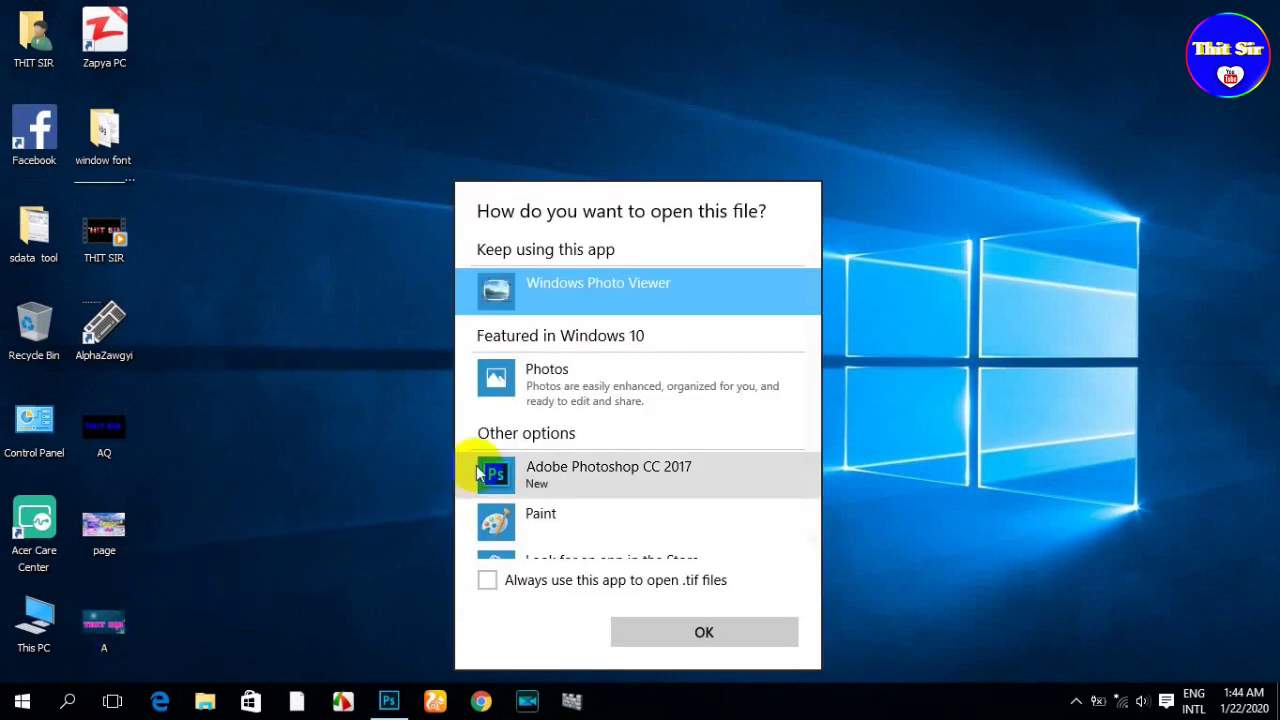
Open A.tif in Photos, made the default .tif app, and view the THIT SIR design.
{"action": "left_click", "coordinate": [577, 297]}
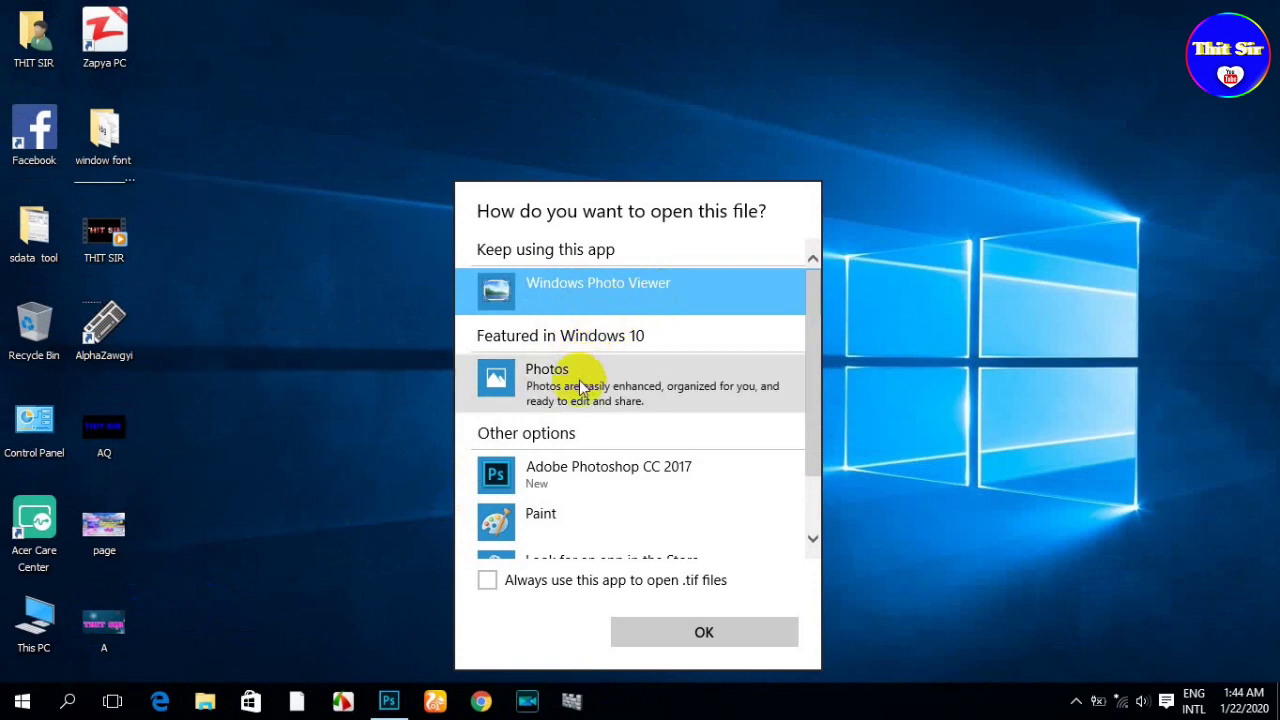
{"action": "left_click", "coordinate": [548, 395]}
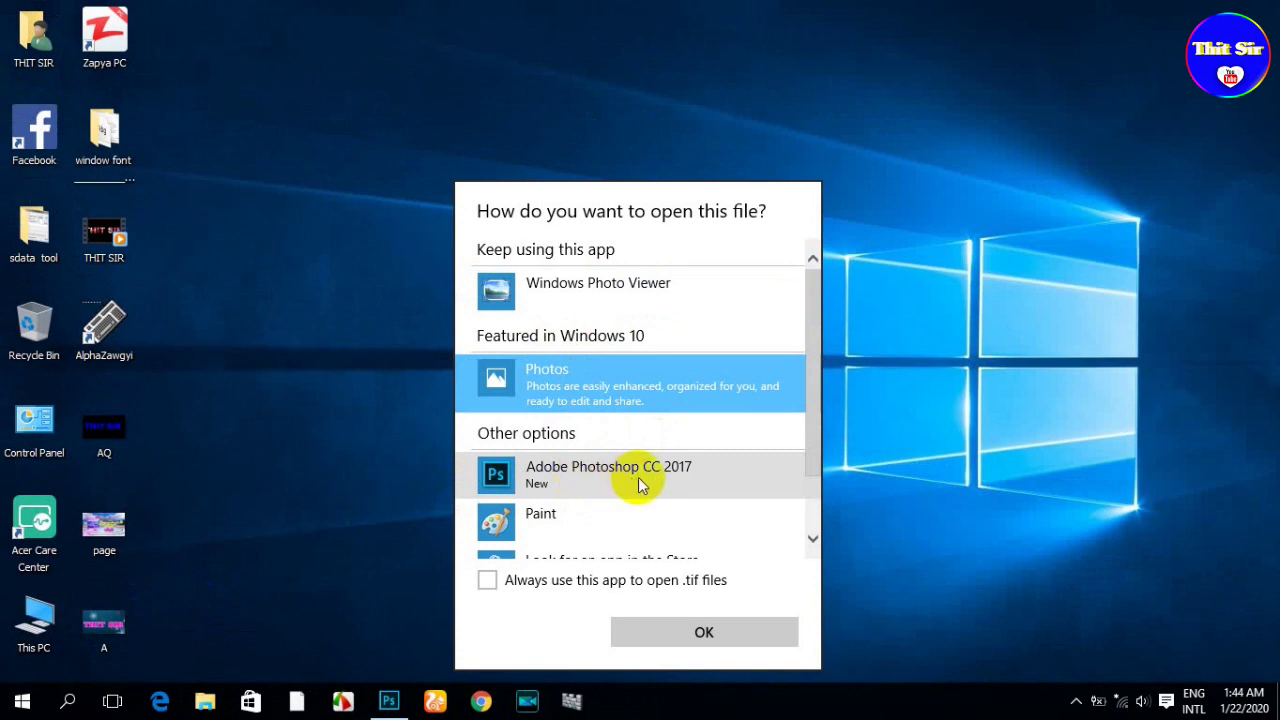
{"action": "scroll", "coordinate": [641, 484], "scroll_direction": "down", "scroll_amount": 3}
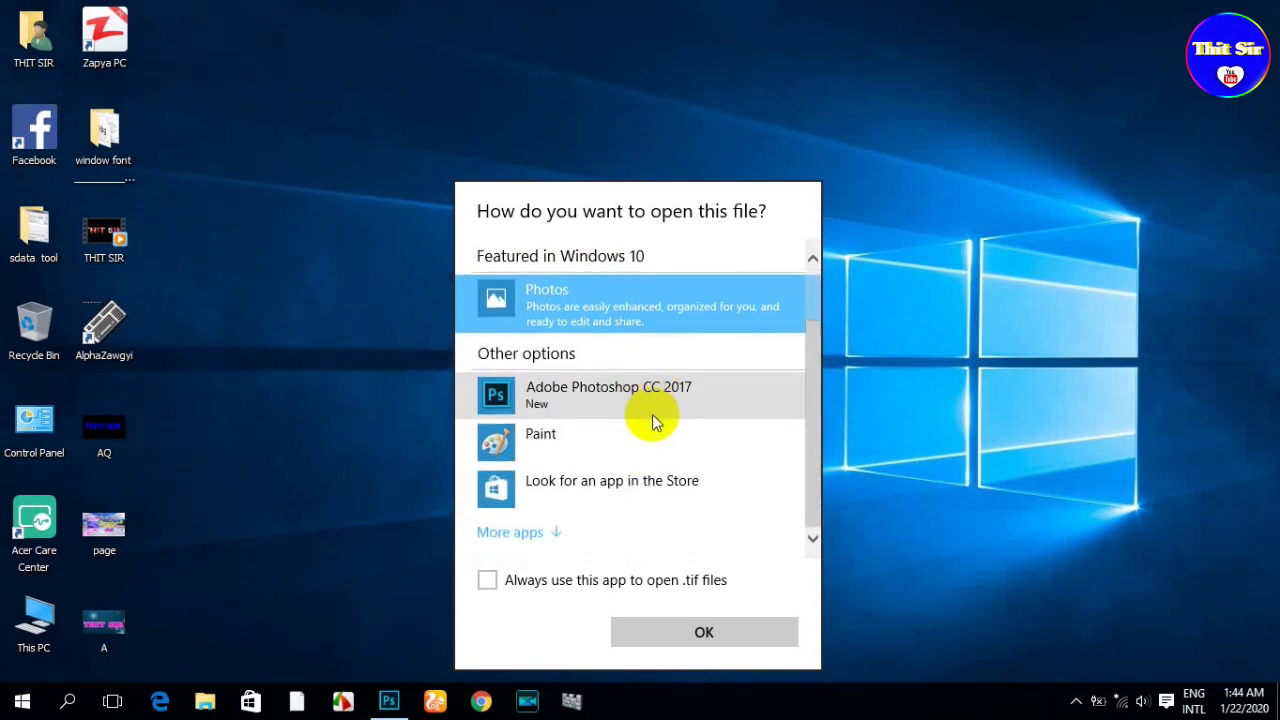
{"action": "left_click", "coordinate": [568, 446]}
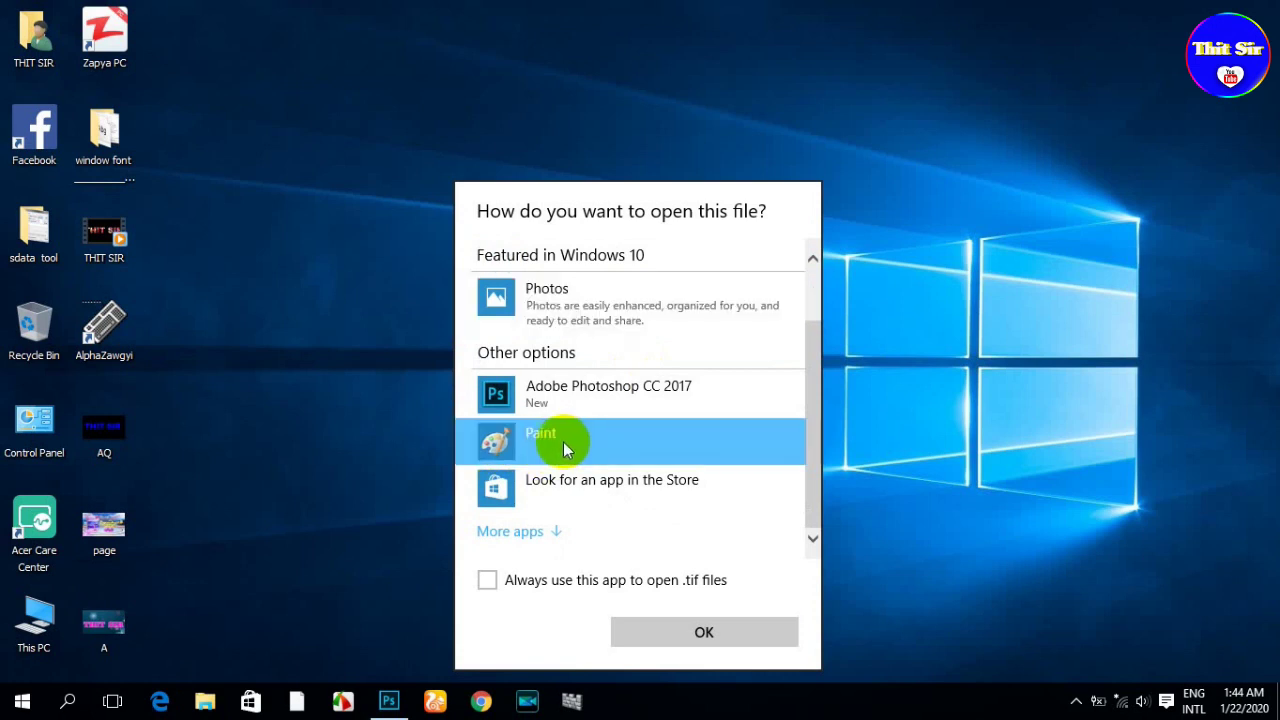
{"action": "scroll", "coordinate": [563, 442], "scroll_direction": "up", "scroll_amount": 3}
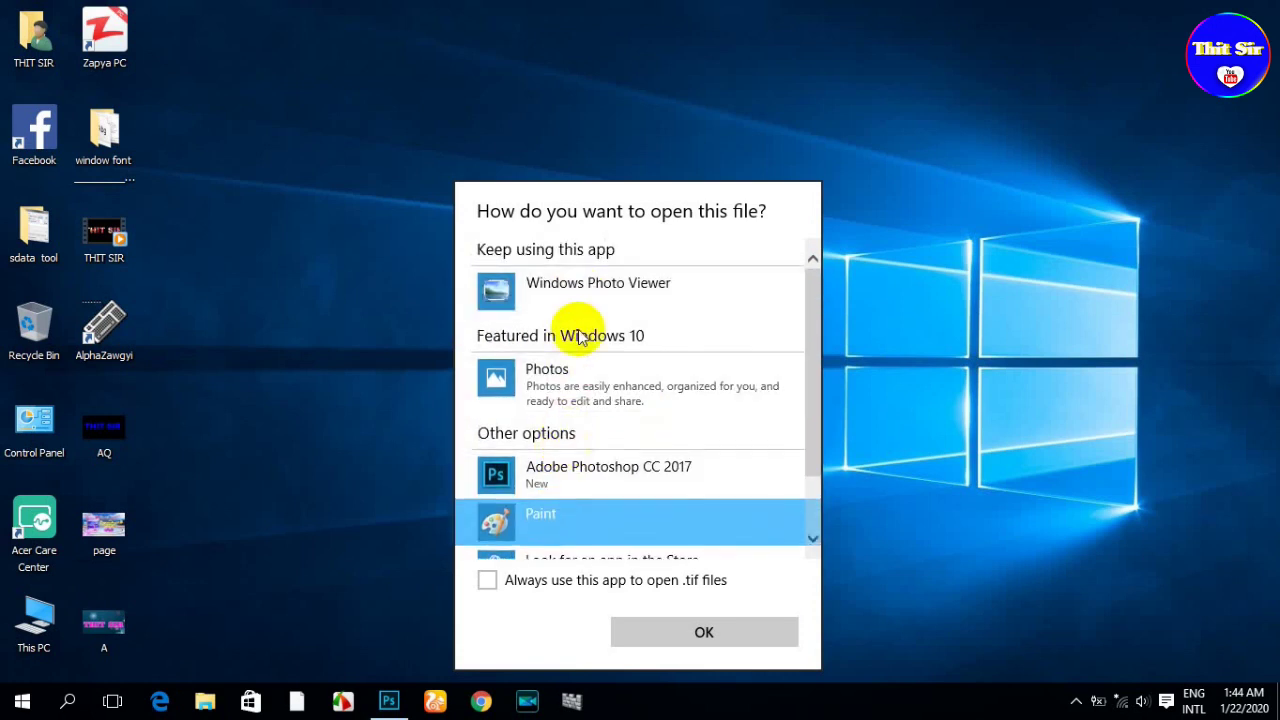
{"action": "left_click", "coordinate": [548, 380]}
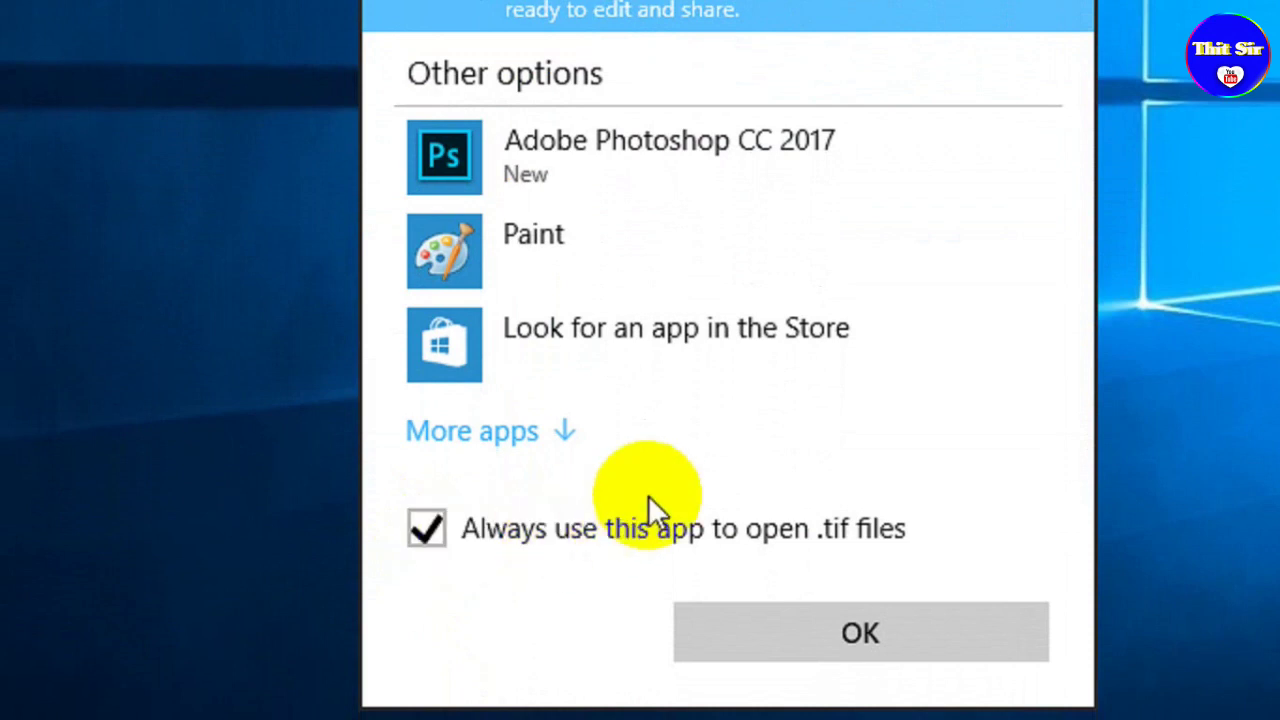
{"action": "left_click", "coordinate": [914, 553]}
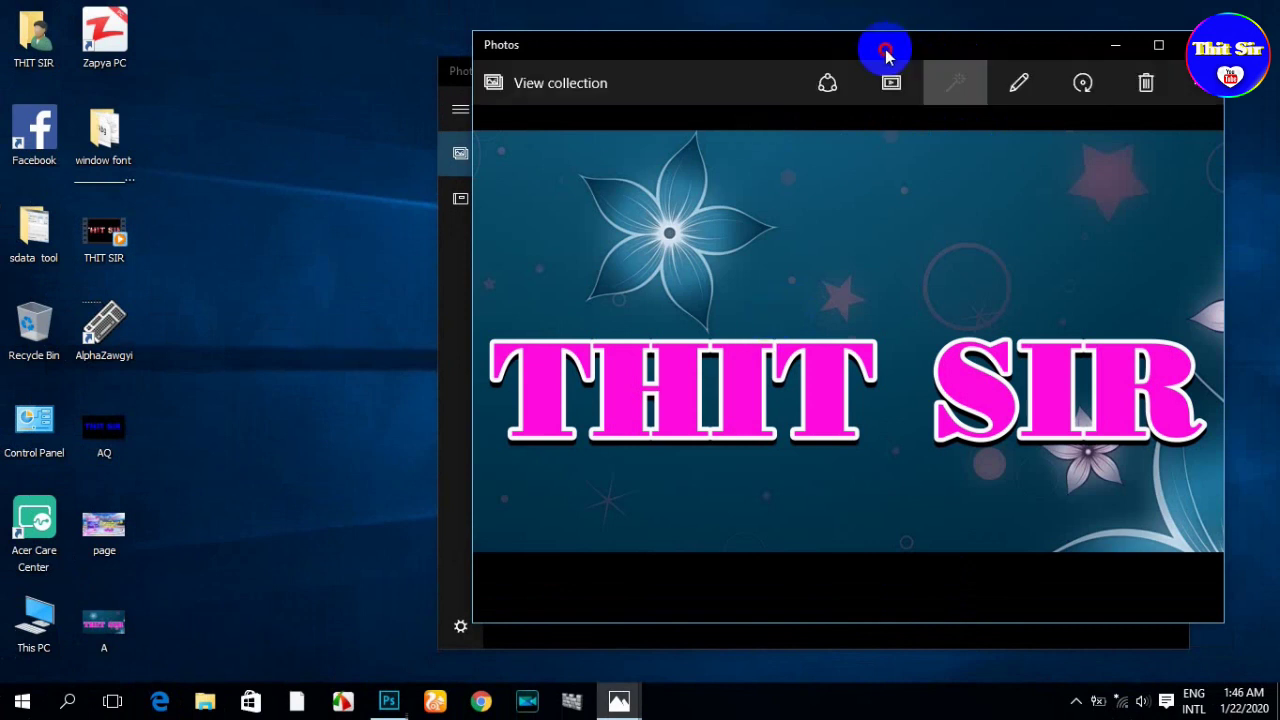
{"action": "left_click_drag", "start_coordinate": [886, 49], "coordinate": [786, 97]}
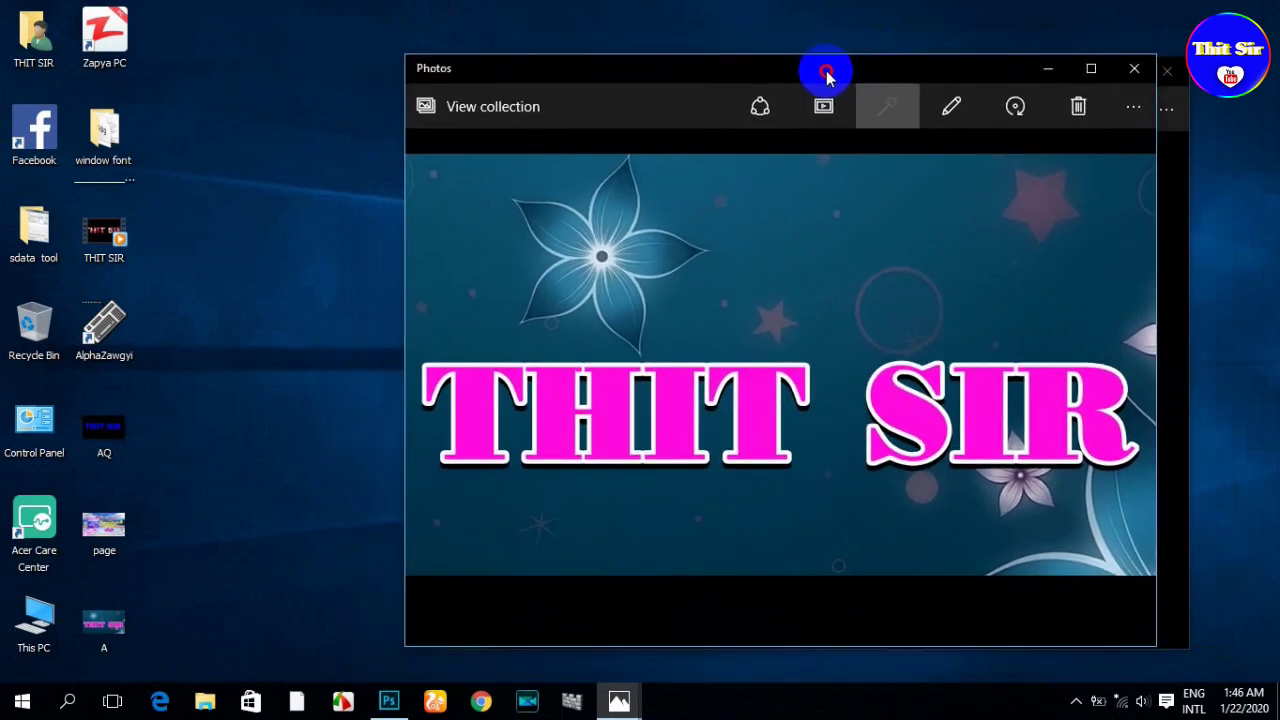
{"action": "left_click_drag", "start_coordinate": [786, 97], "coordinate": [840, 72]}
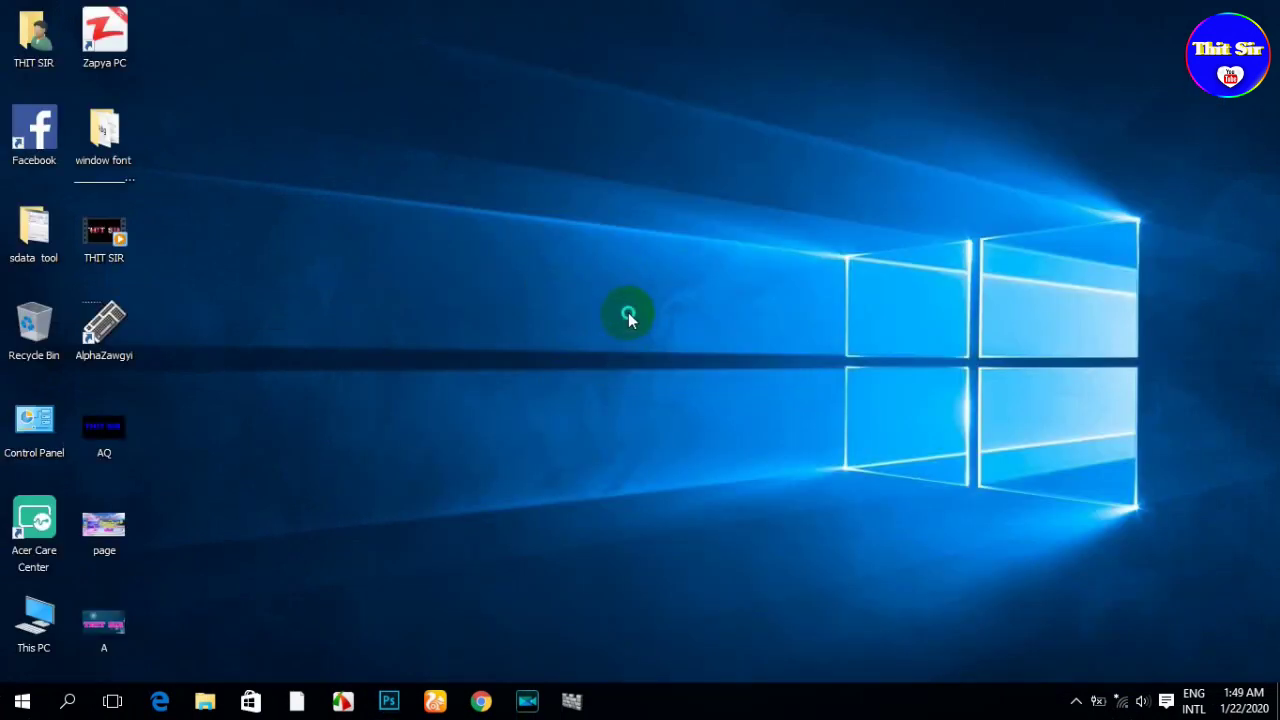
{"action": "right_click", "coordinate": [629, 314]}
{"action": "left_click", "coordinate": [658, 373]}
{"action": "right_click", "coordinate": [630, 318]}
{"action": "left_click", "coordinate": [666, 372]}
{"action": "right_click", "coordinate": [598, 330]}
{"action": "left_click", "coordinate": [591, 349]}
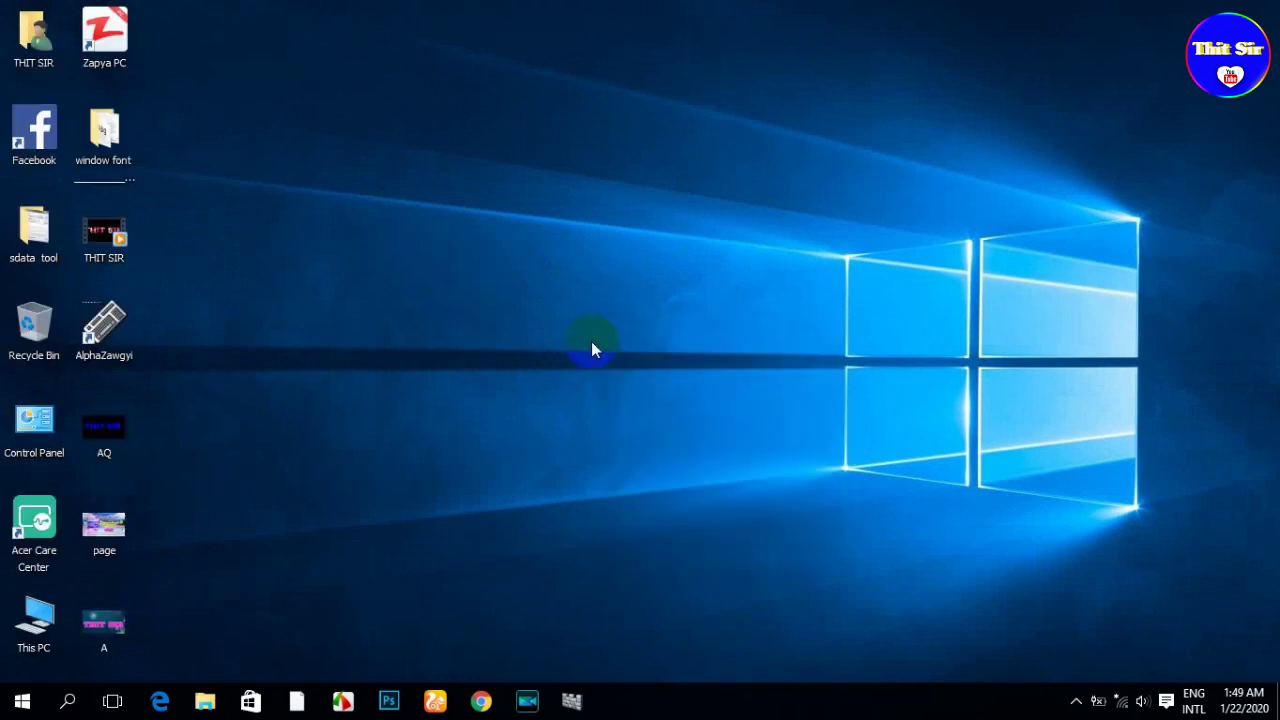